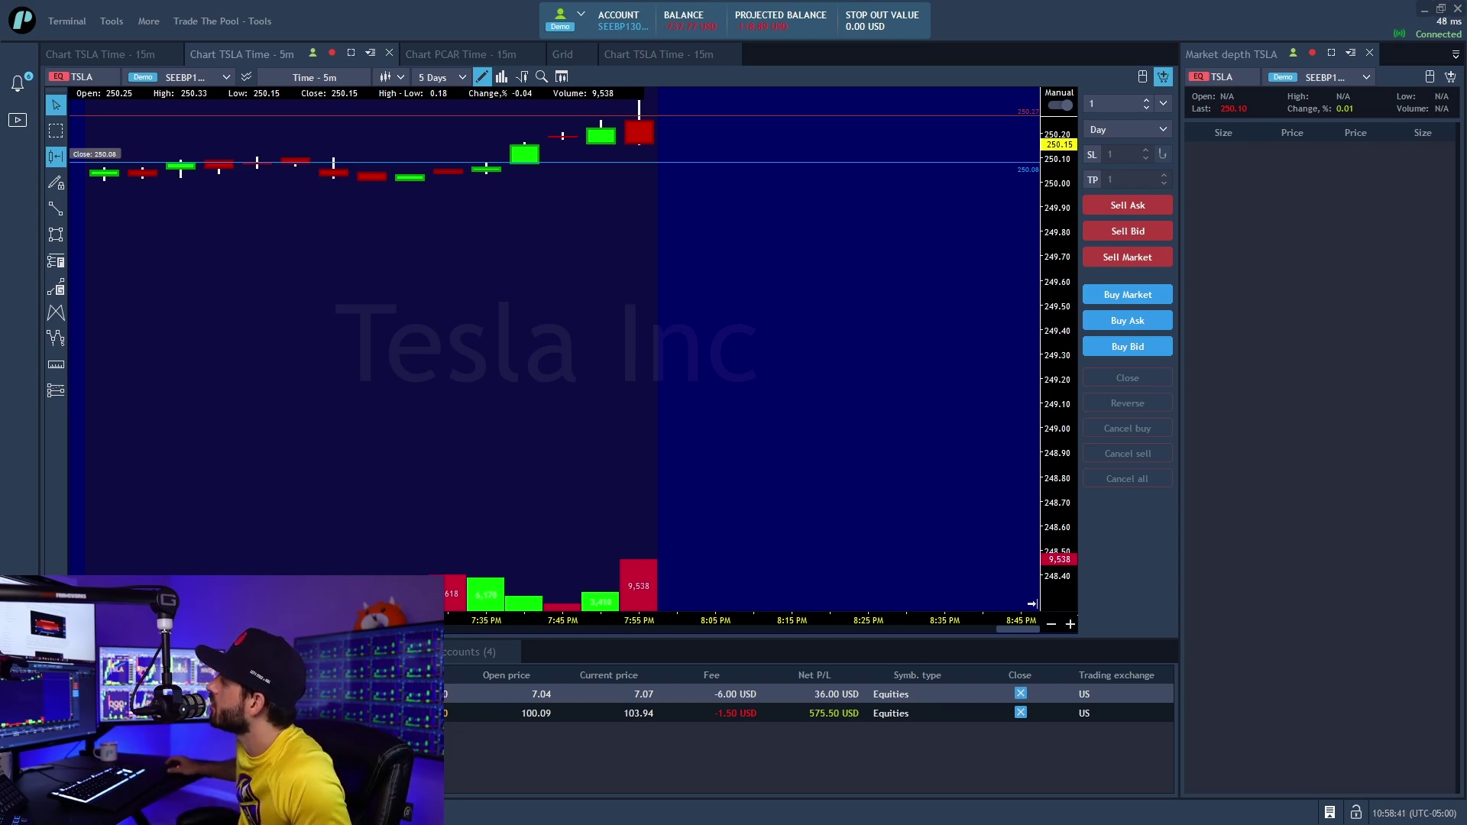
Open the TSLA 5m panel menu showing Help, Detach, Duplicate panel and Show toolbar.
left_click(369, 52)
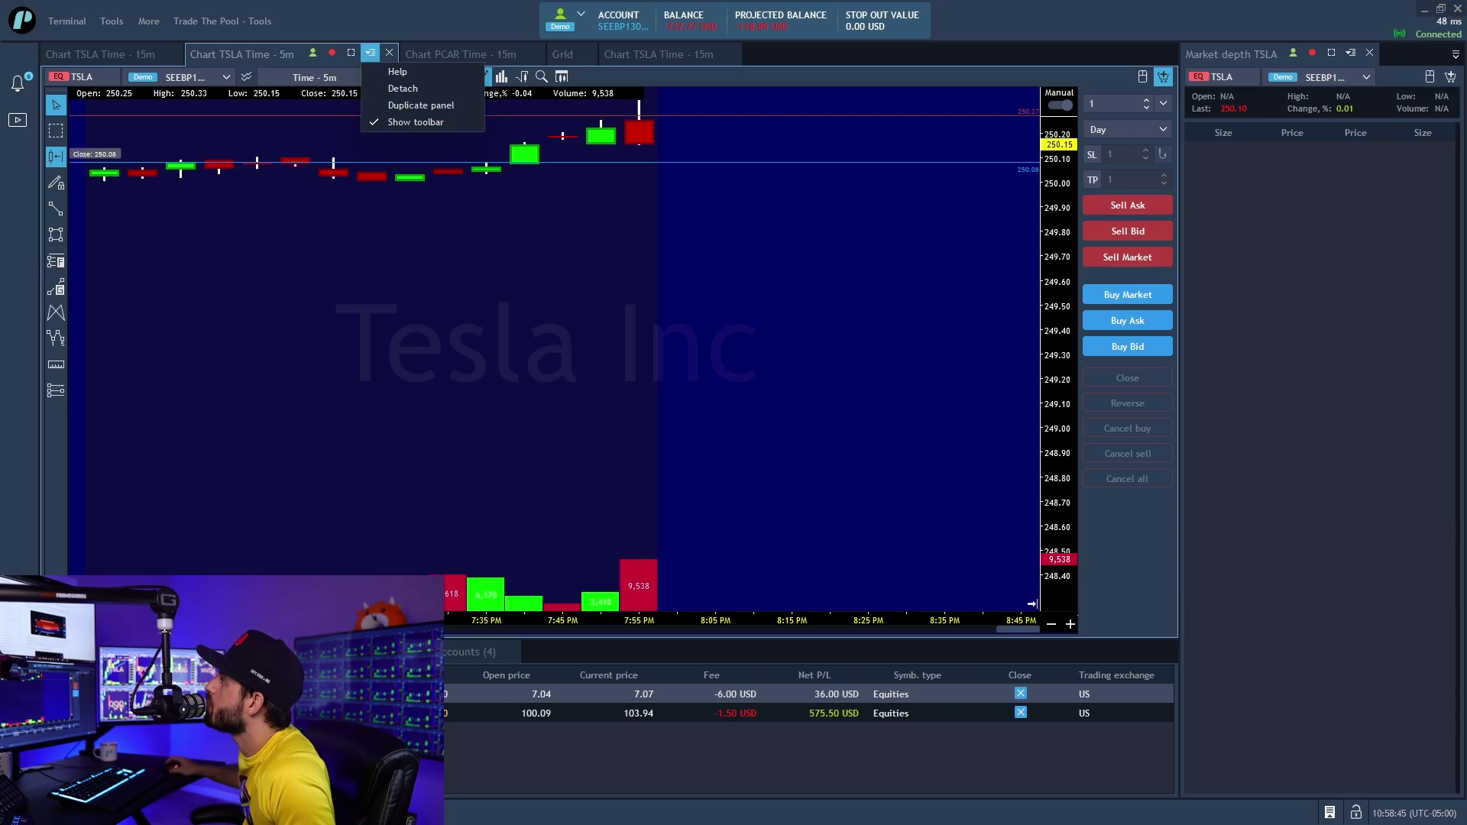
Switch TSLA to 15-minute candles over 10 days and zoom out to show earlier sessions.
left_click(194, 229)
left_click_drag(370, 330, 421, 330)
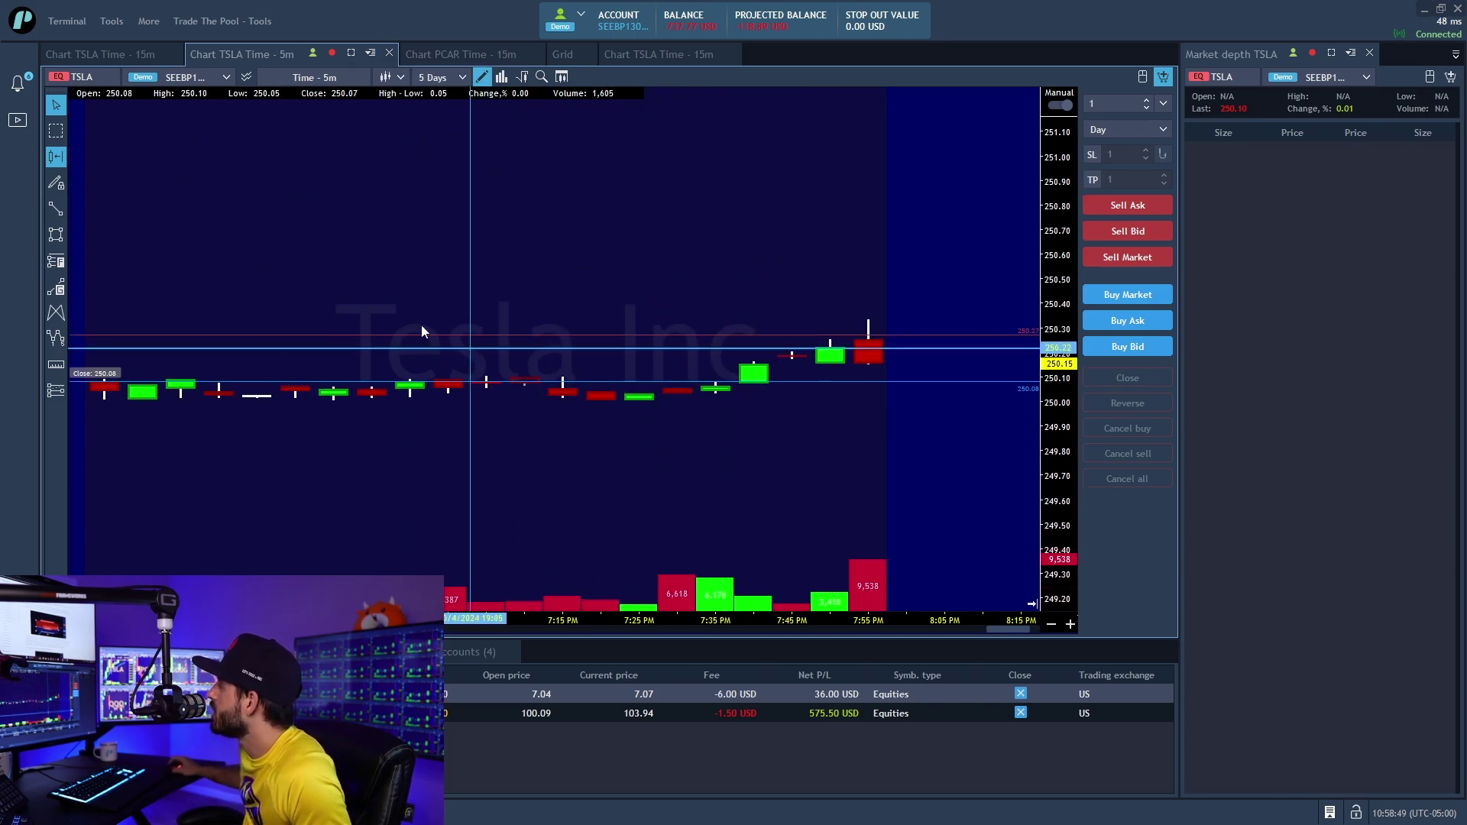
left_click(314, 77)
left_click(320, 122)
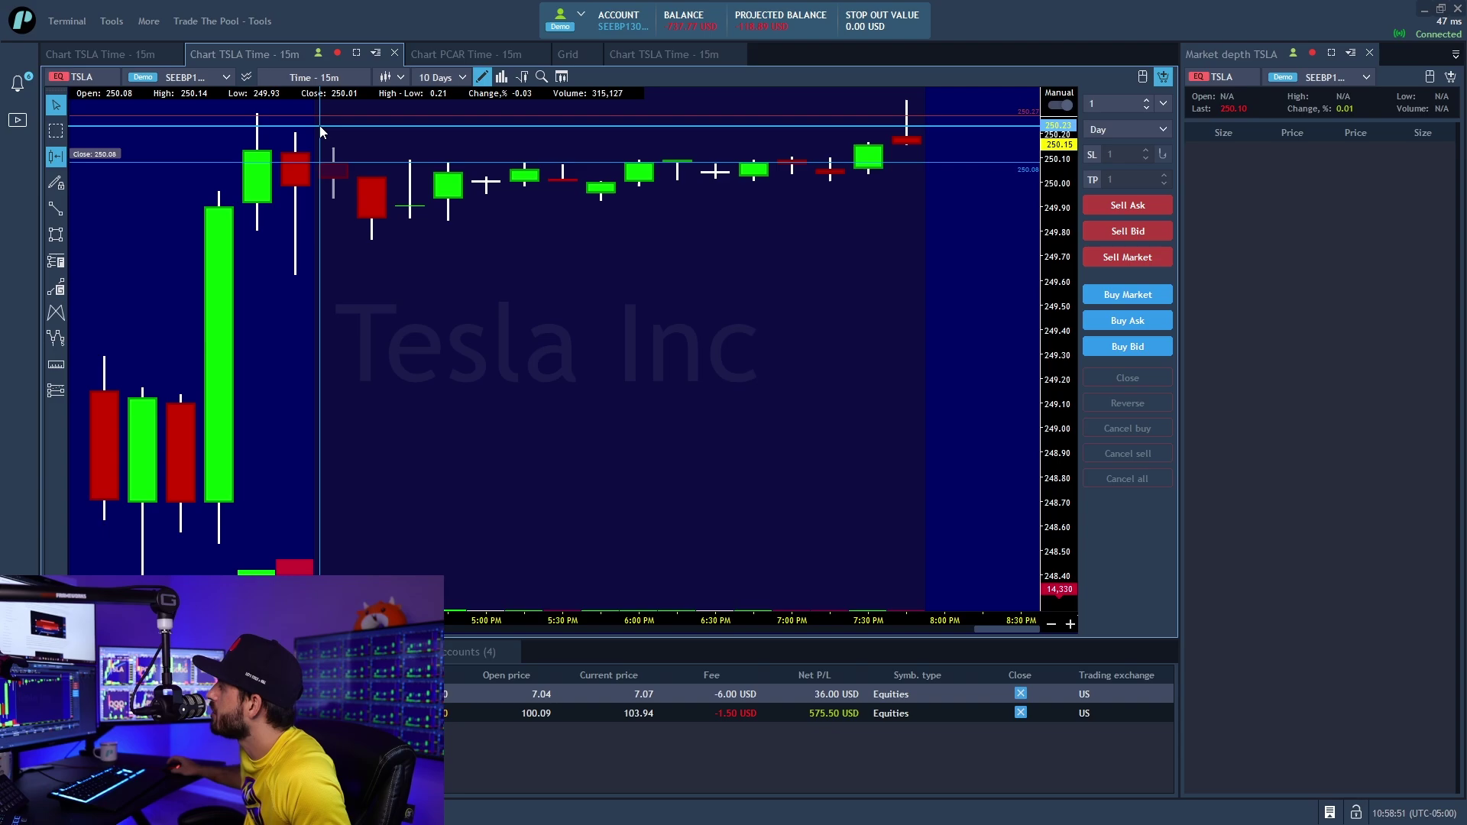
left_click_drag(409, 245, 452, 387)
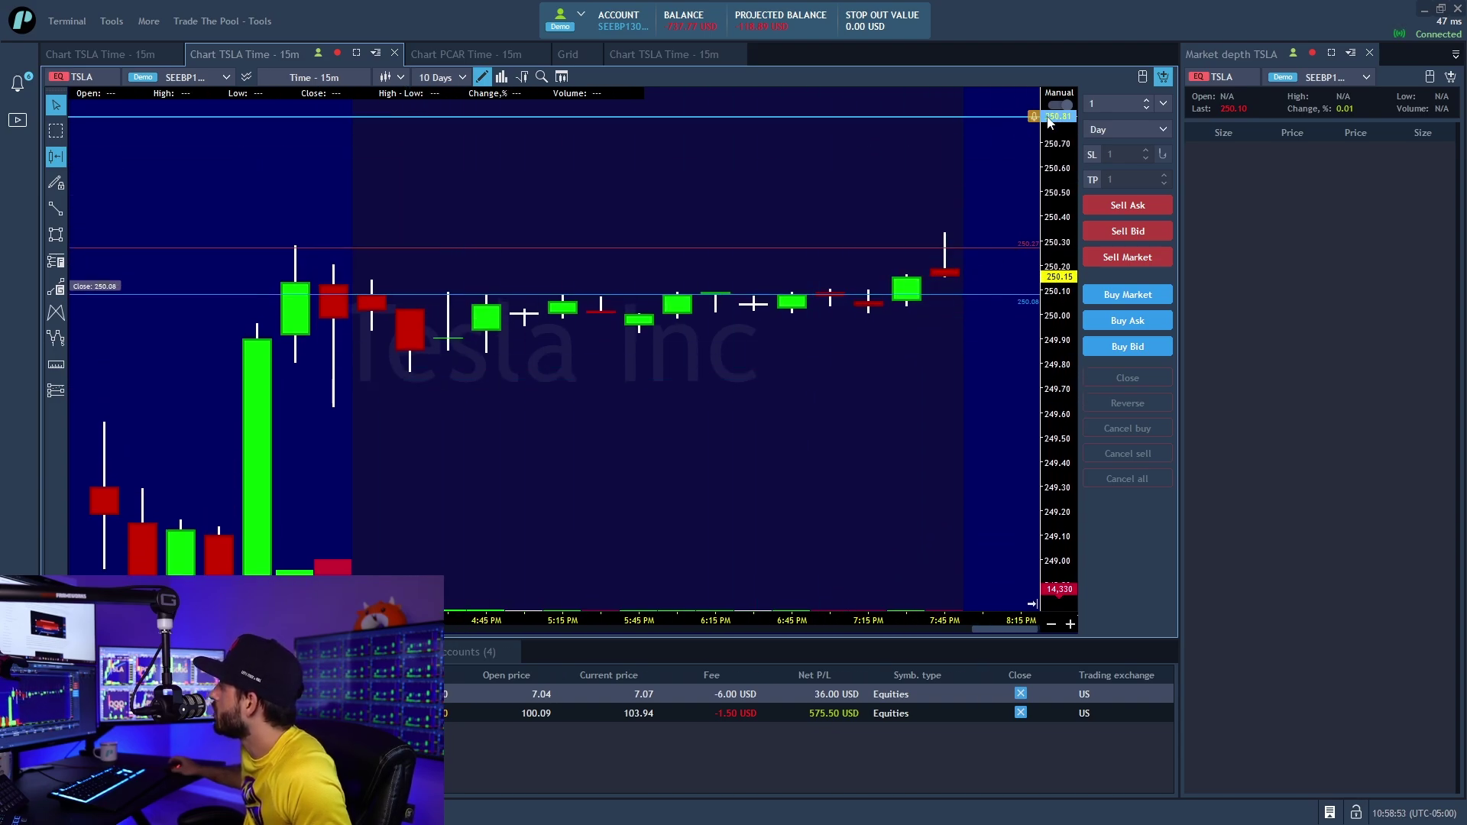
left_click(1052, 625)
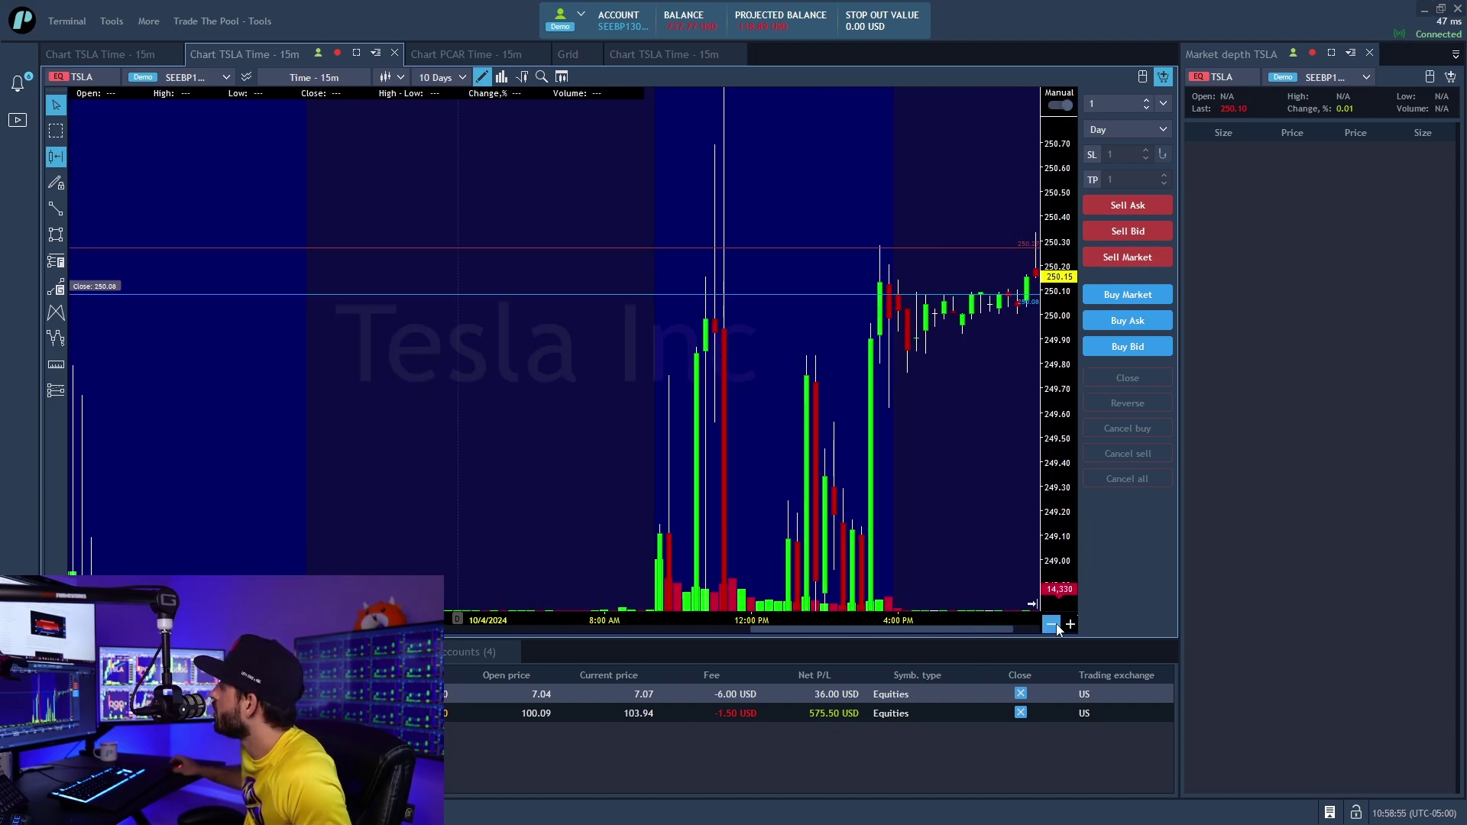
mouse_move(900, 458)
left_mouse_down()
mouse_move(611, 458)
mouse_move(613, 283)
left_mouse_up()
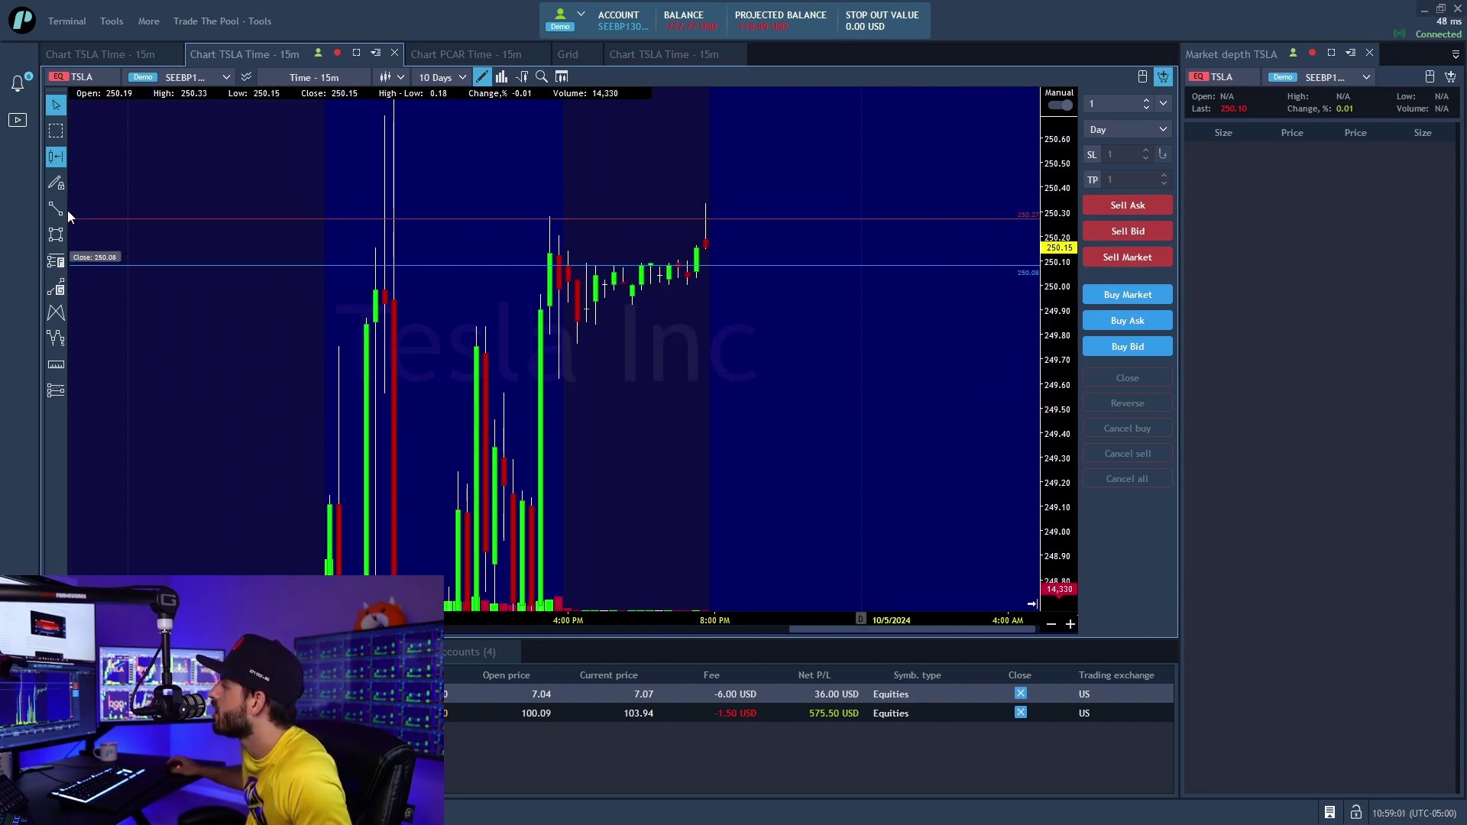
Draw a yellow trend line from the rally high to the latest candle and change its width.
left_click(556, 220)
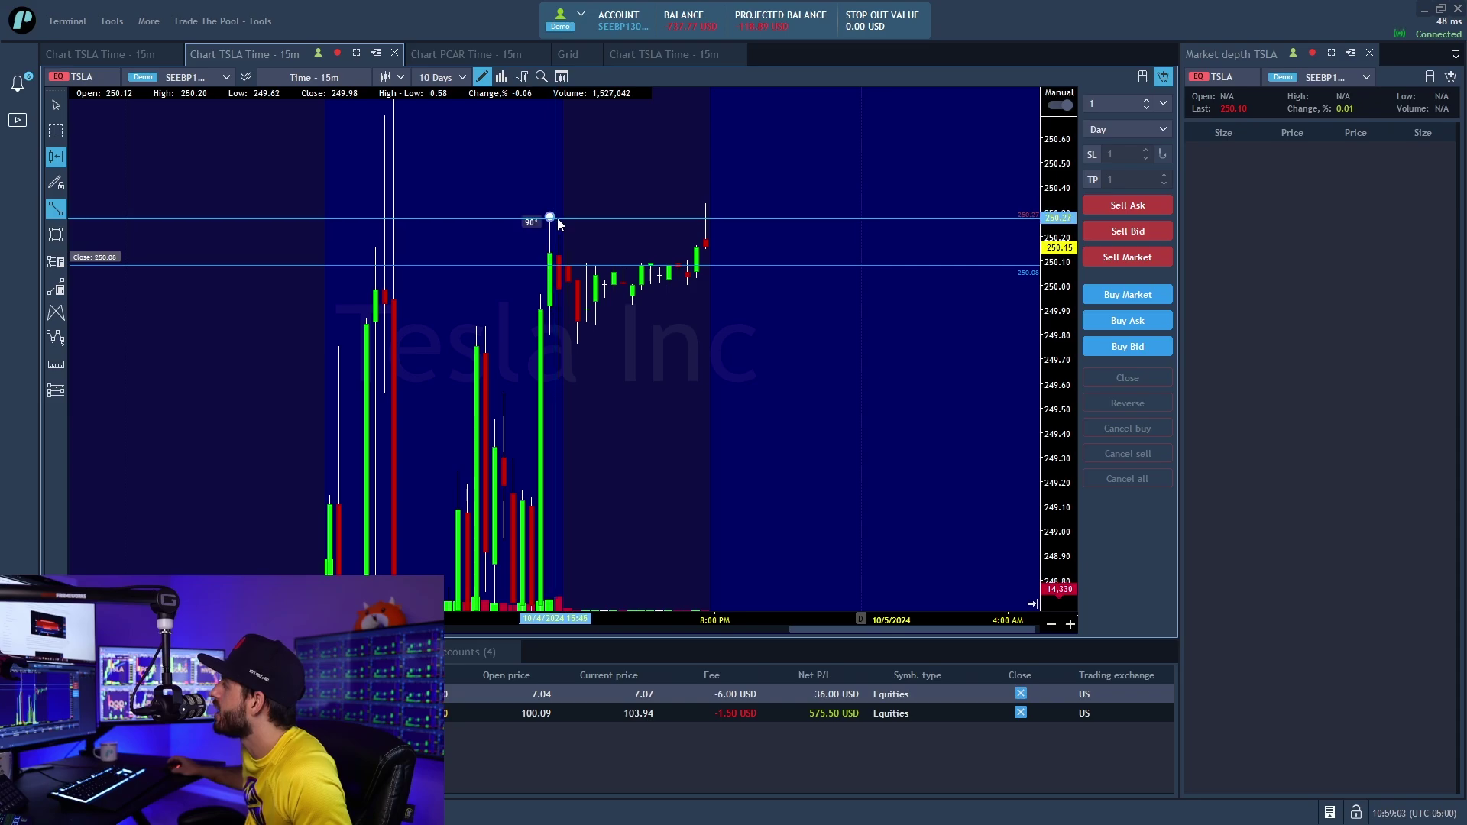
left_click(729, 255)
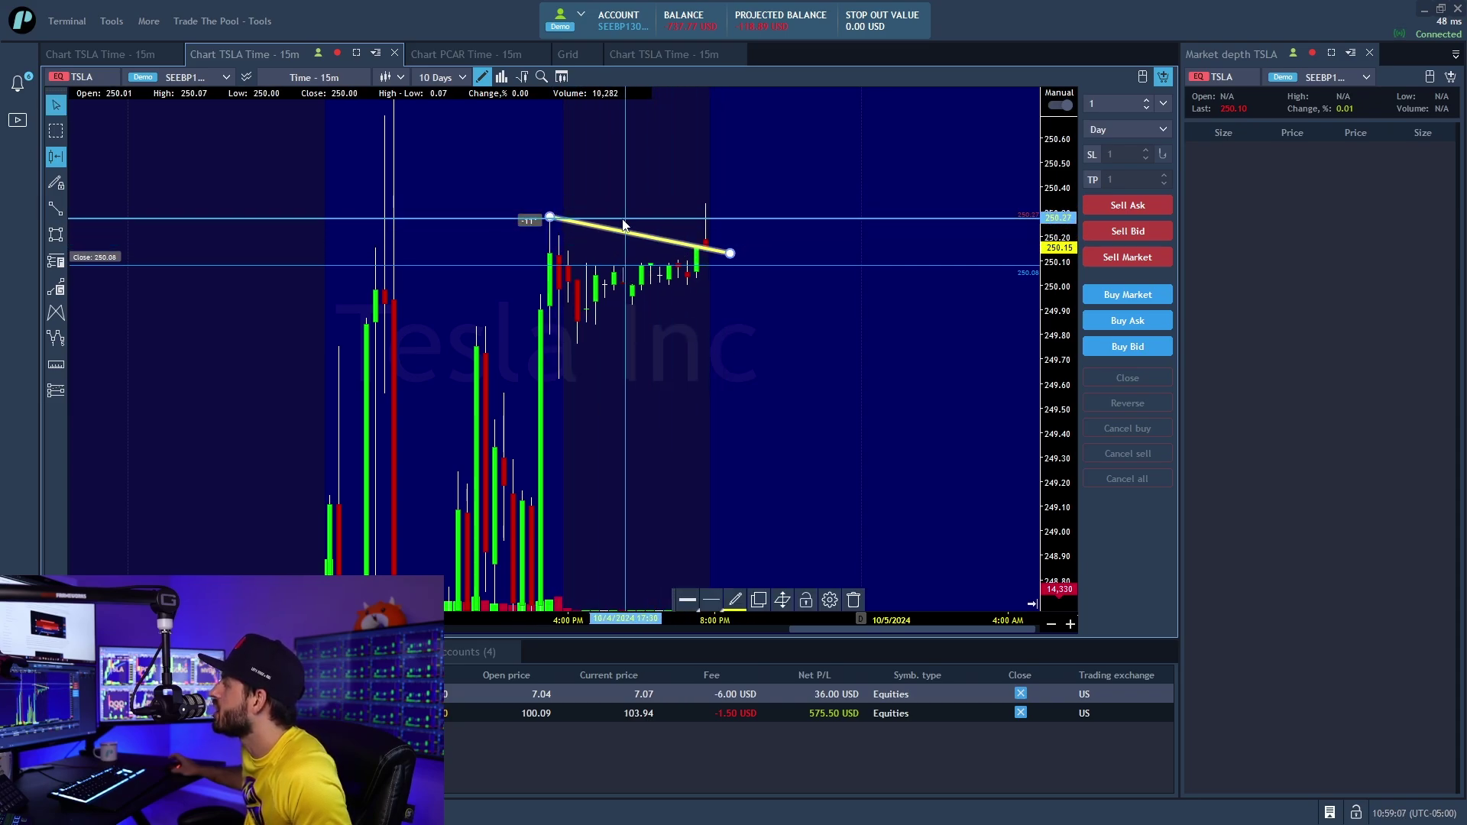
left_click(830, 601)
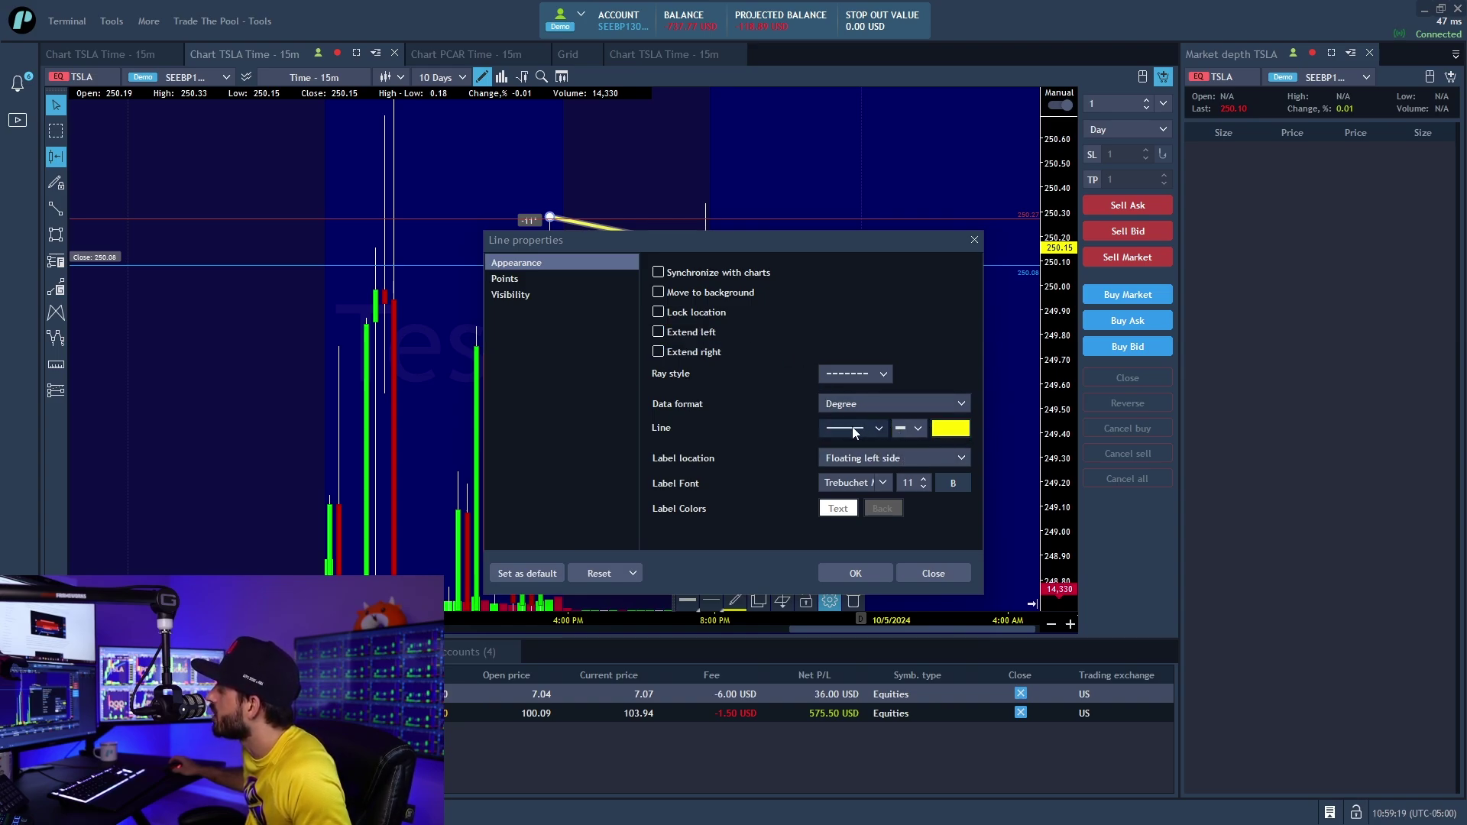
left_click(909, 432)
left_click(938, 481)
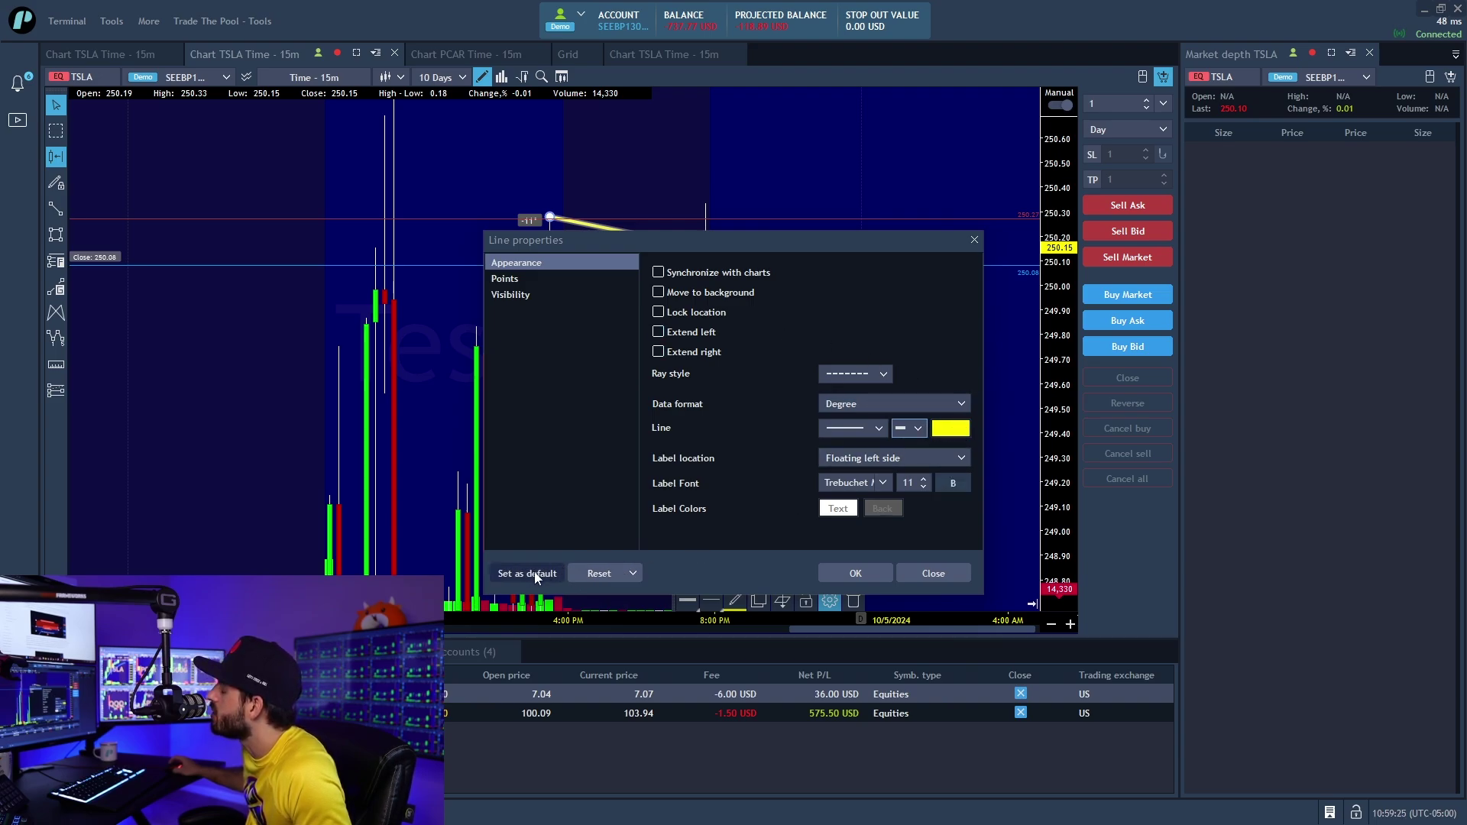
Draw a rising trend line from the 249.81 low to where it meets the upper line.
left_click(854, 575)
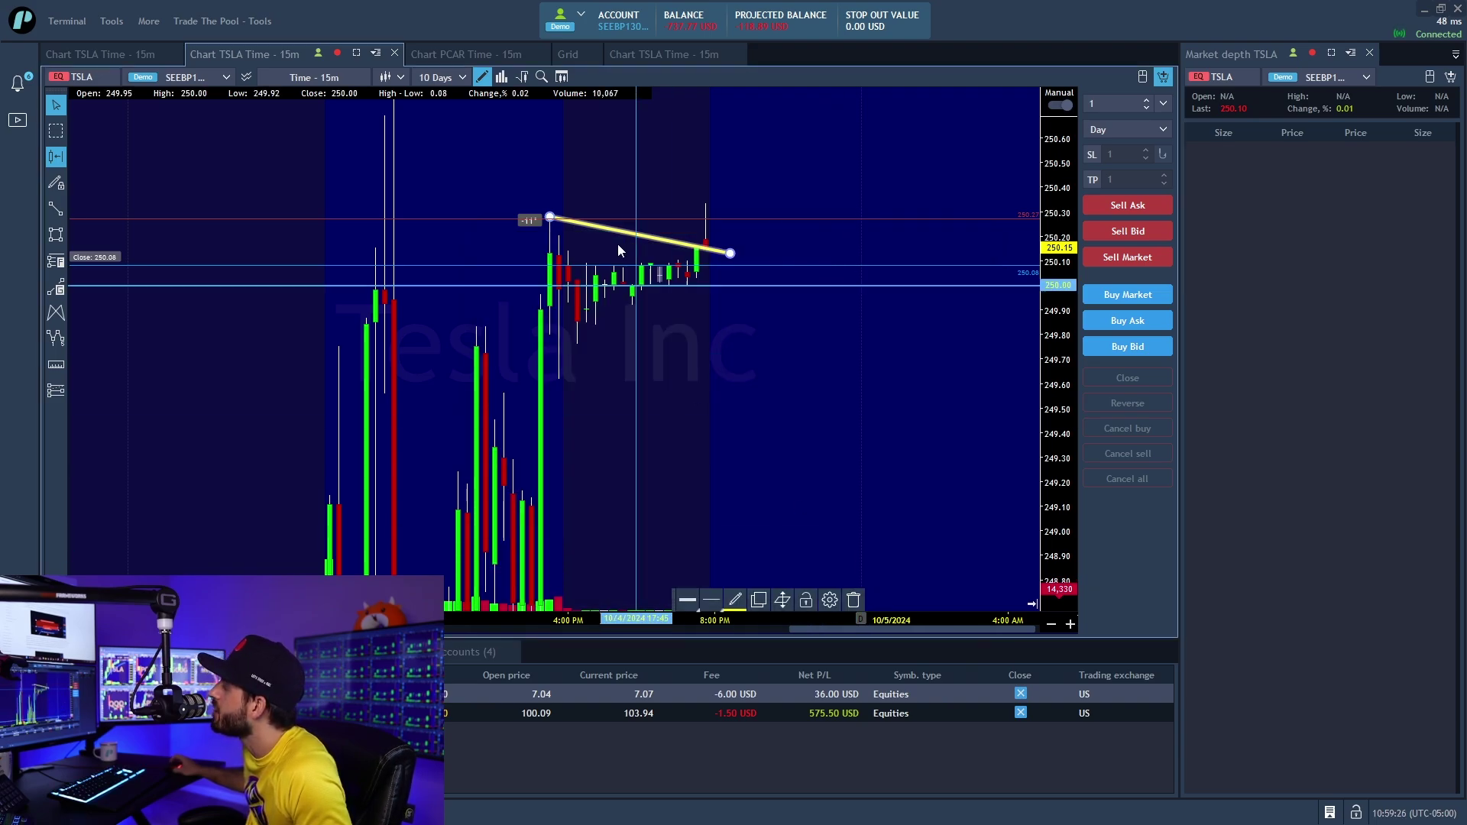
left_click(58, 210)
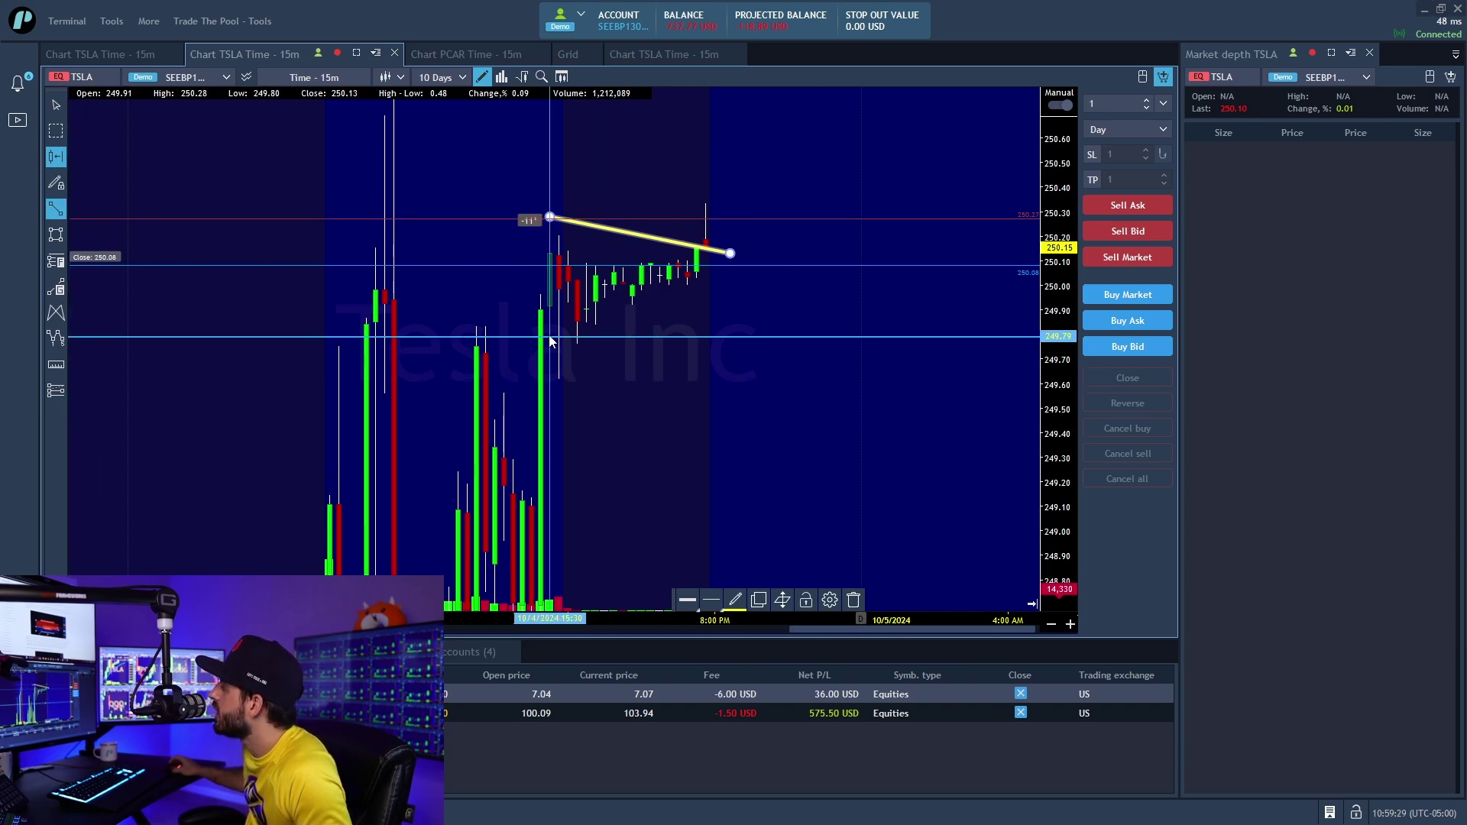
left_click(550, 334)
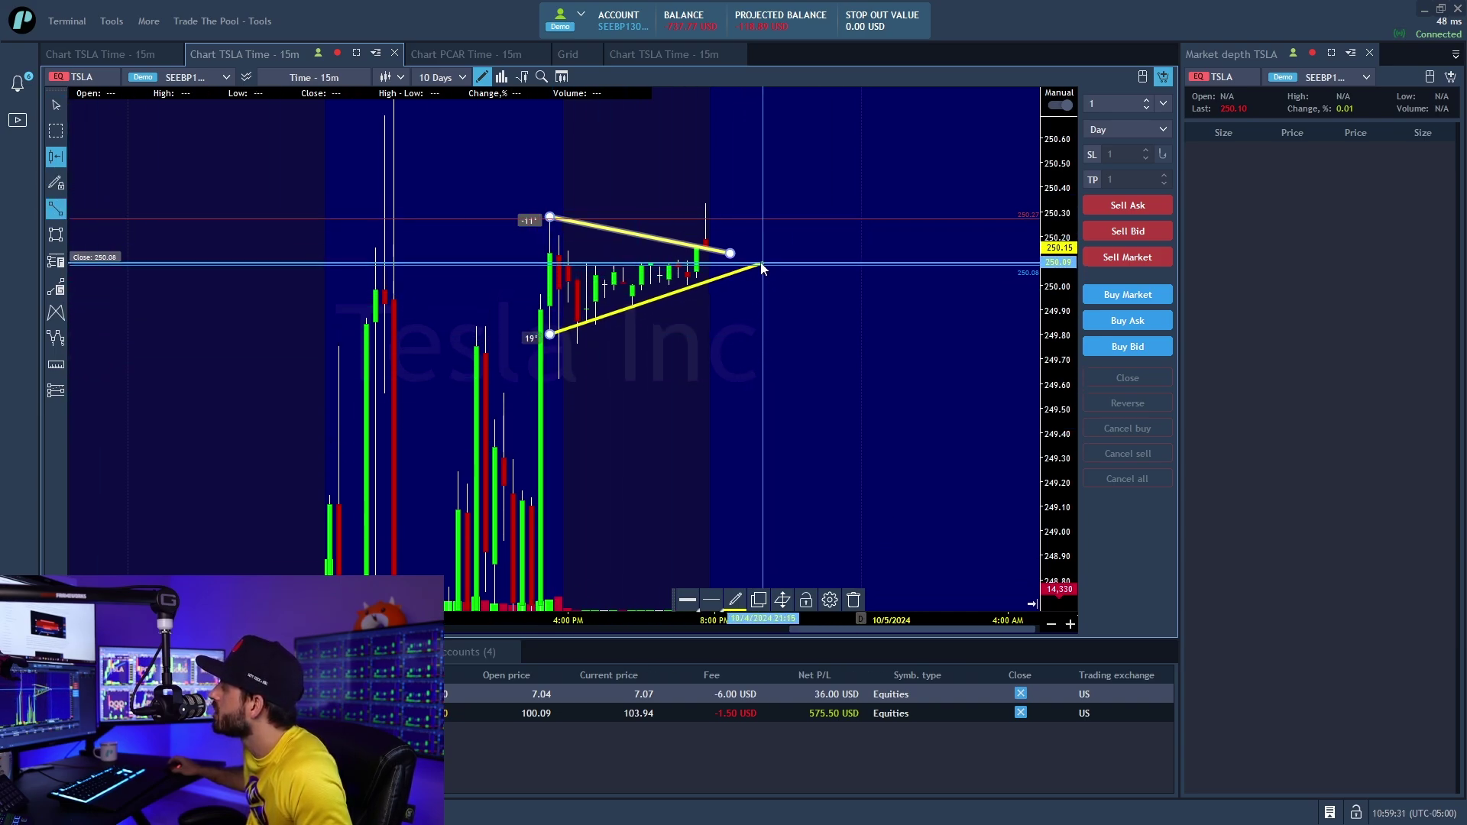
left_click(737, 267)
left_click(789, 315)
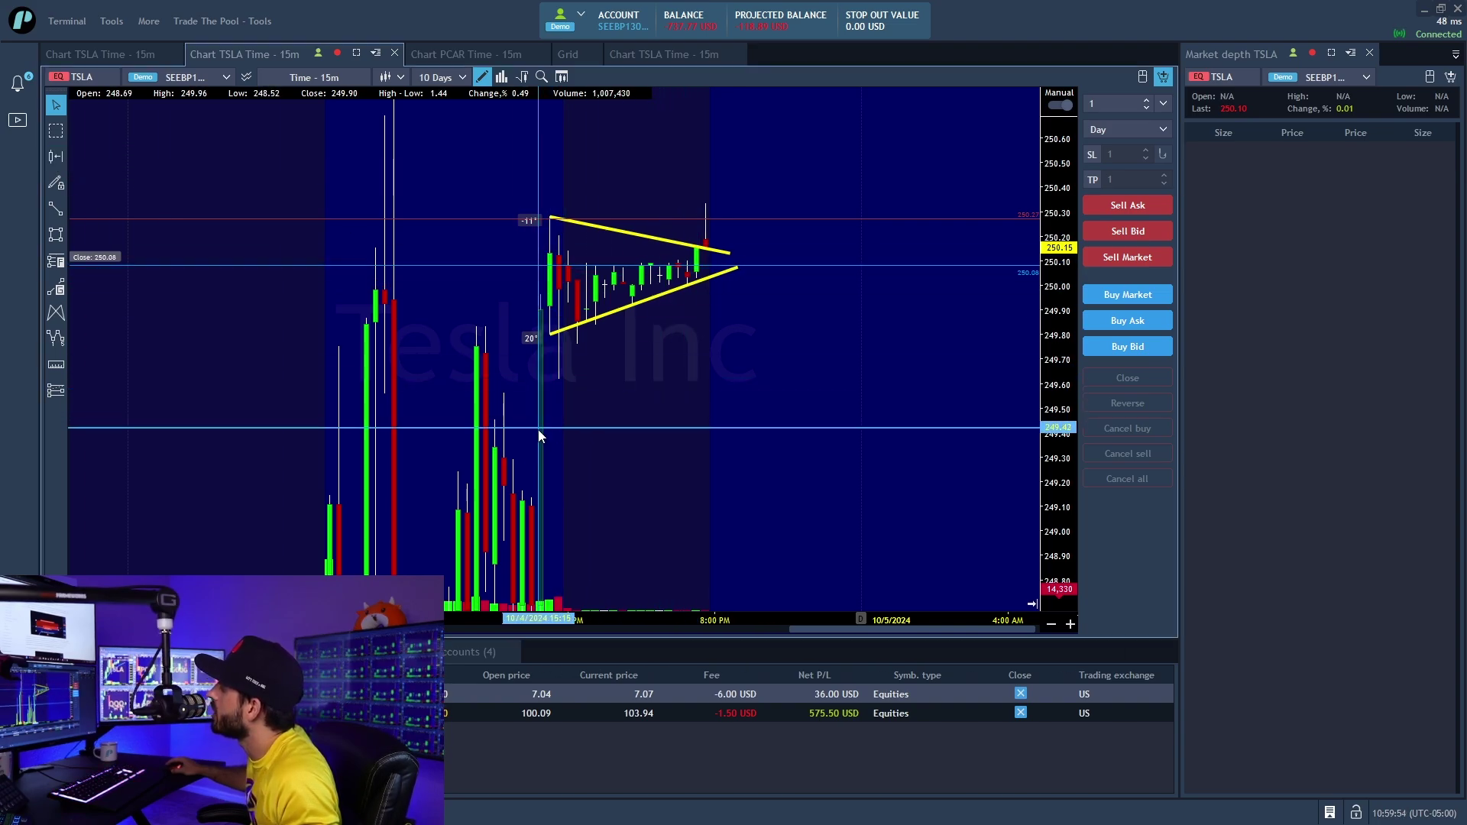
left_click_drag(534, 434, 542, 291)
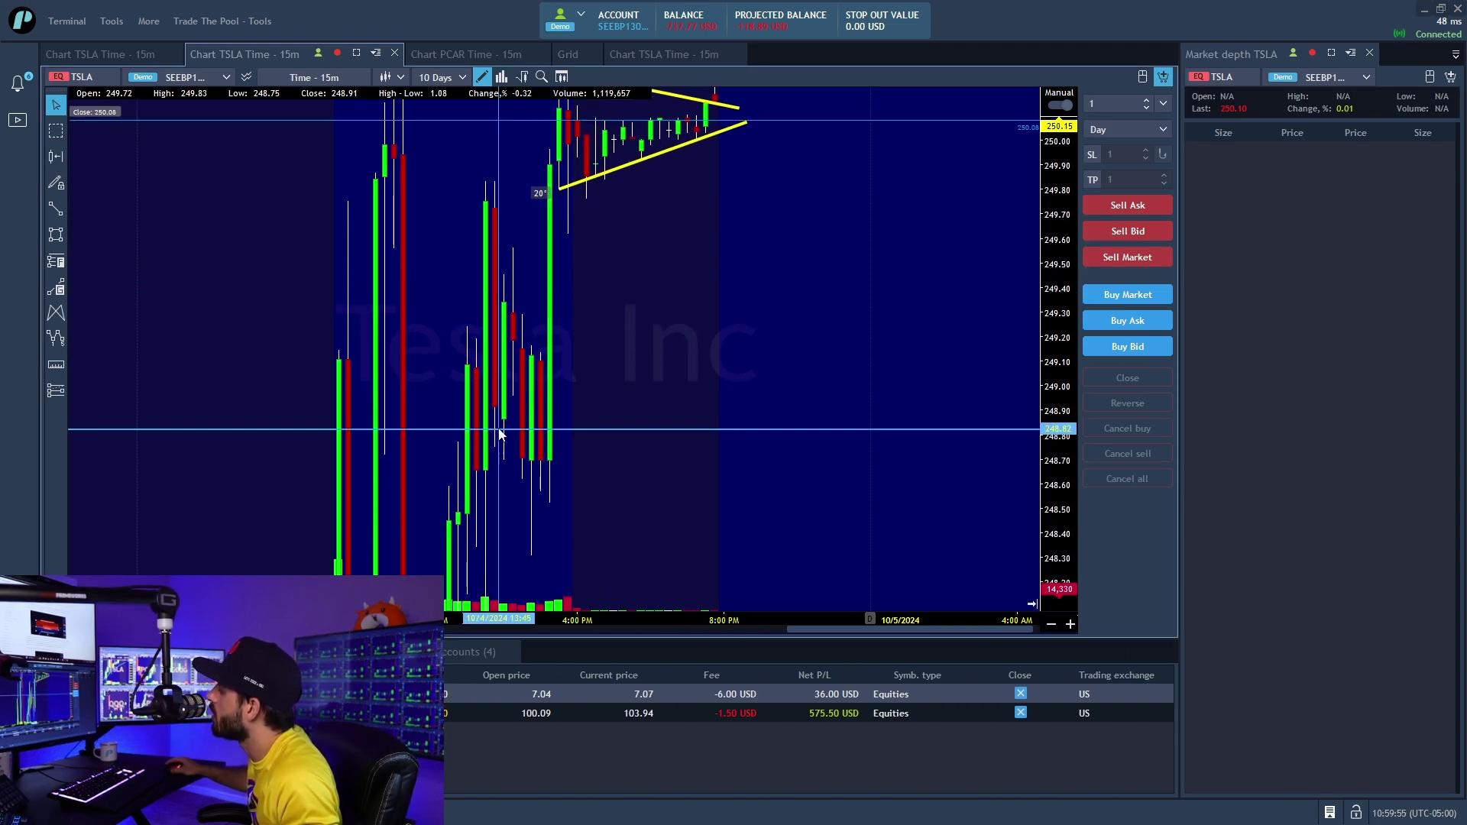
Place a trial Fibonacci retracement and delete the misplaced drawing.
left_click(58, 211)
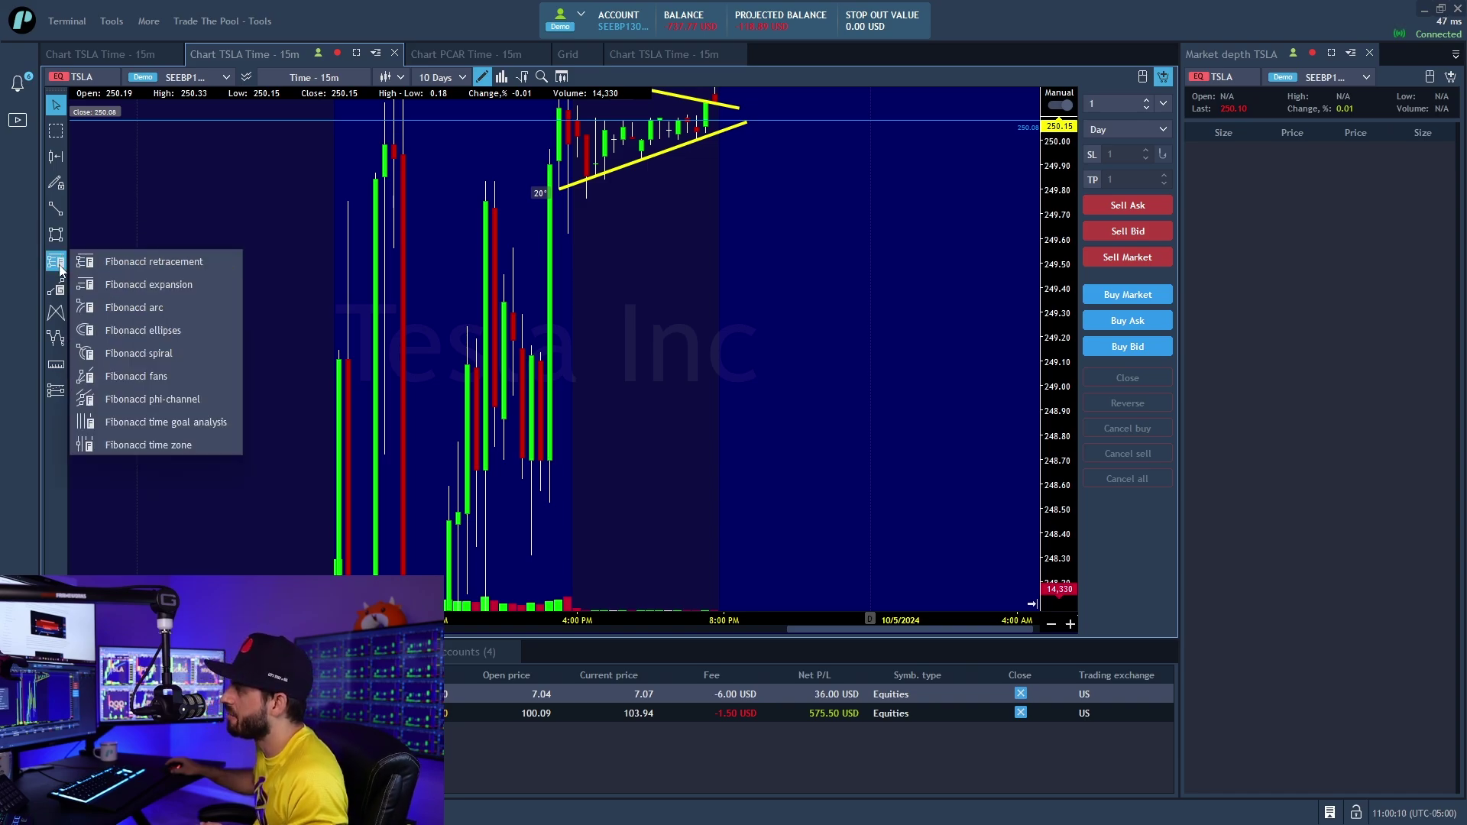
mouse_move(55, 261)
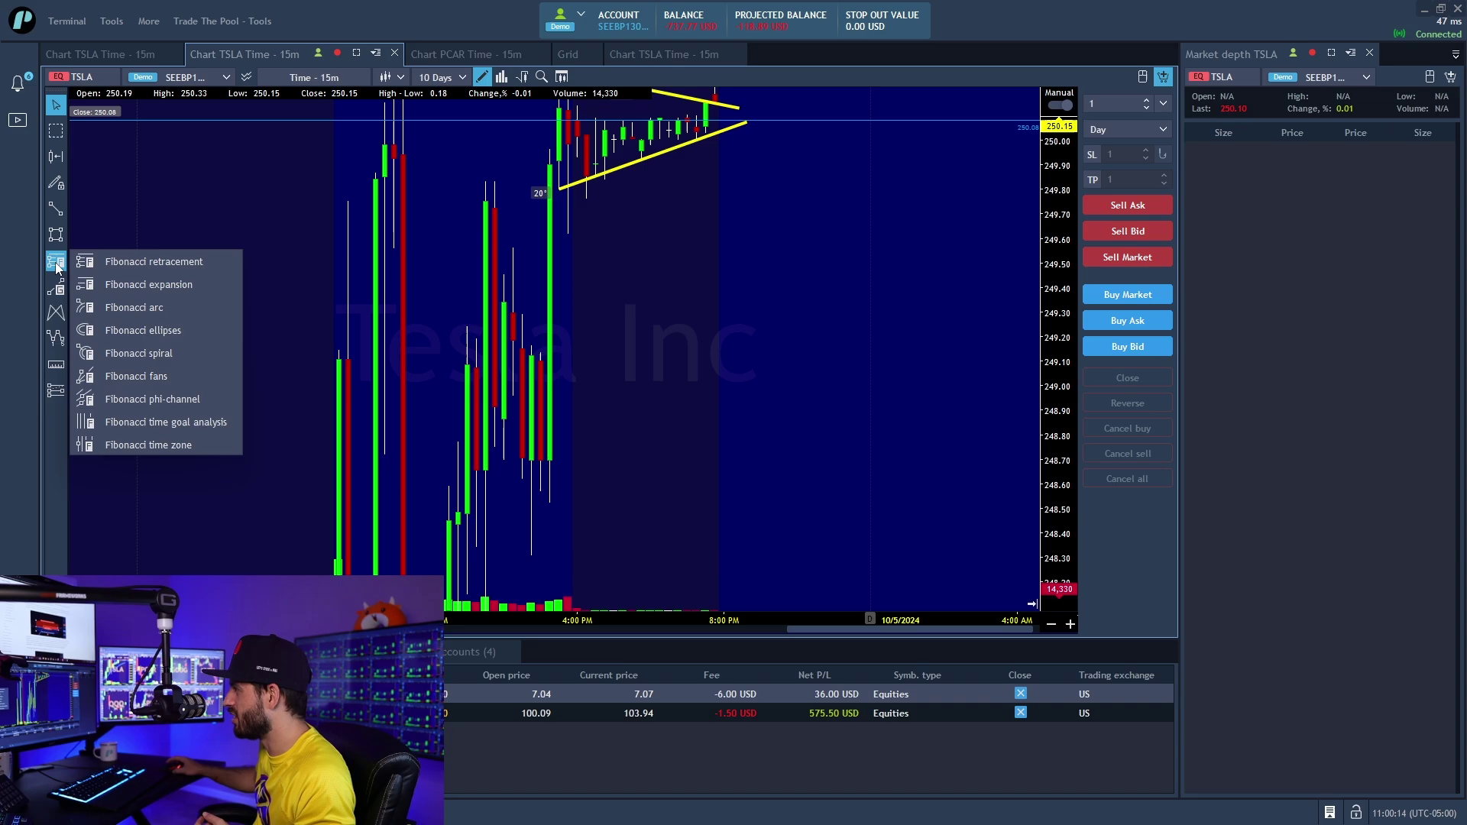
left_click(183, 275)
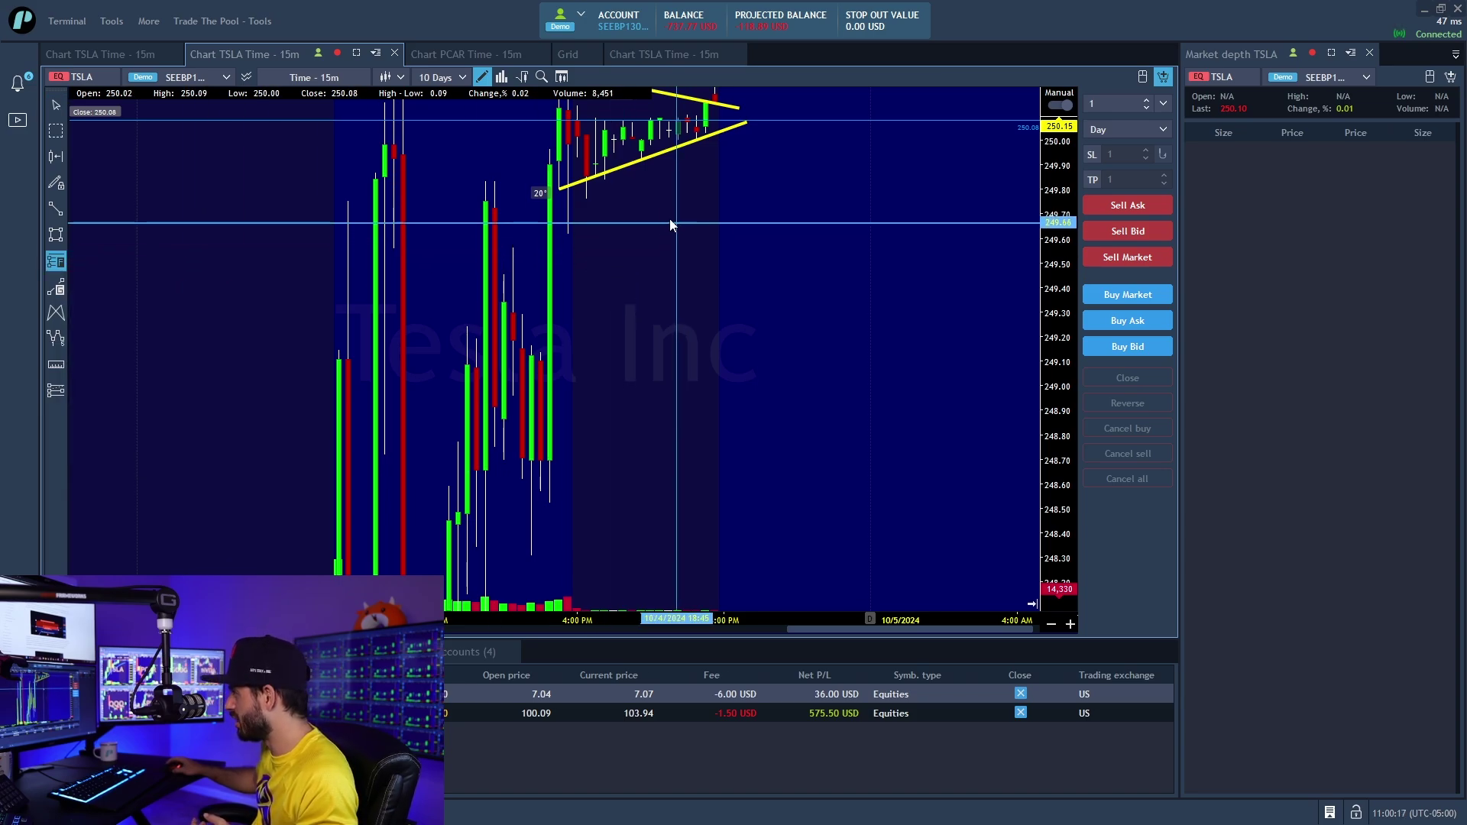
left_click(694, 198)
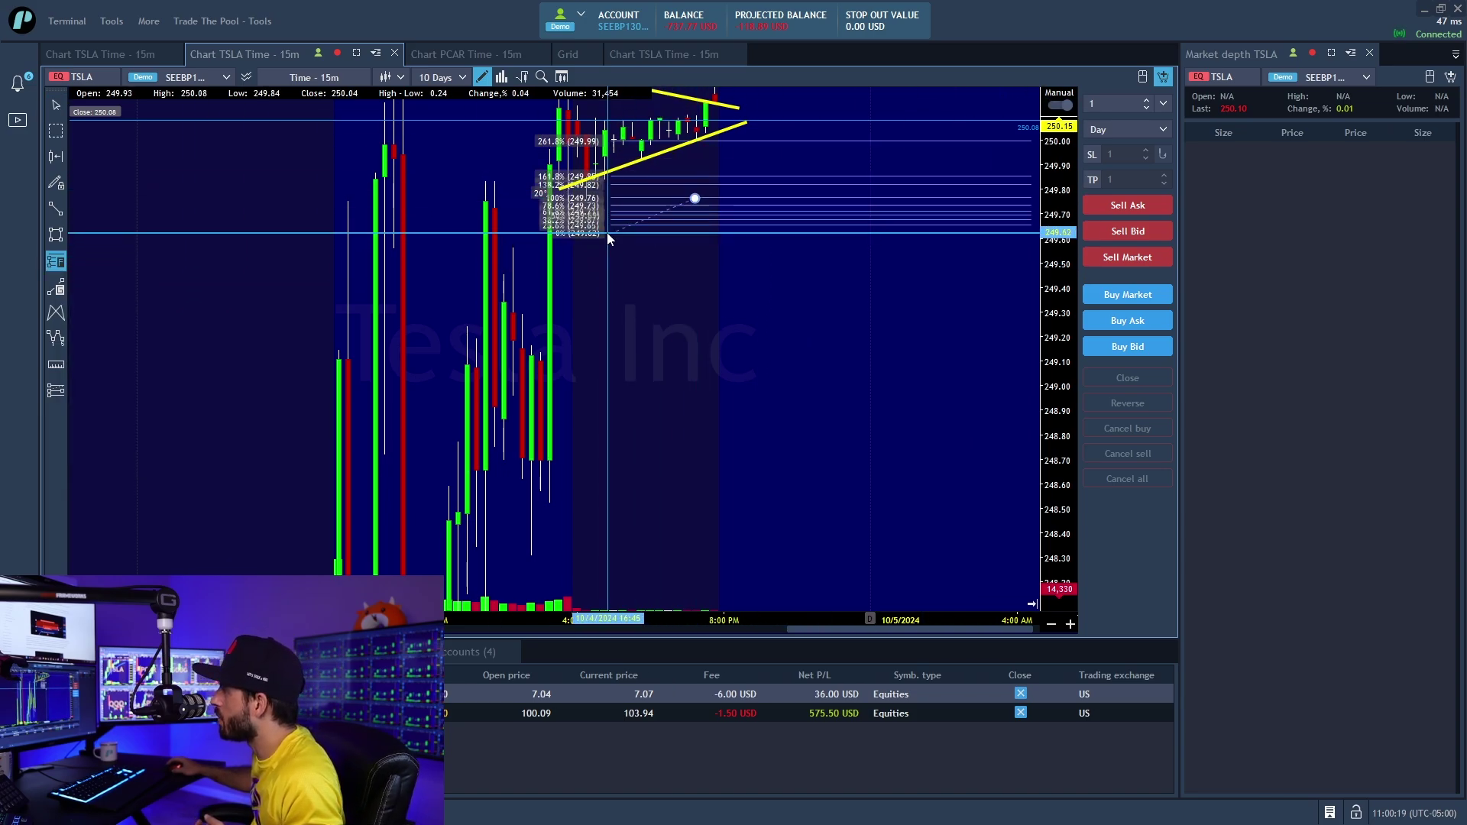
left_click(526, 264)
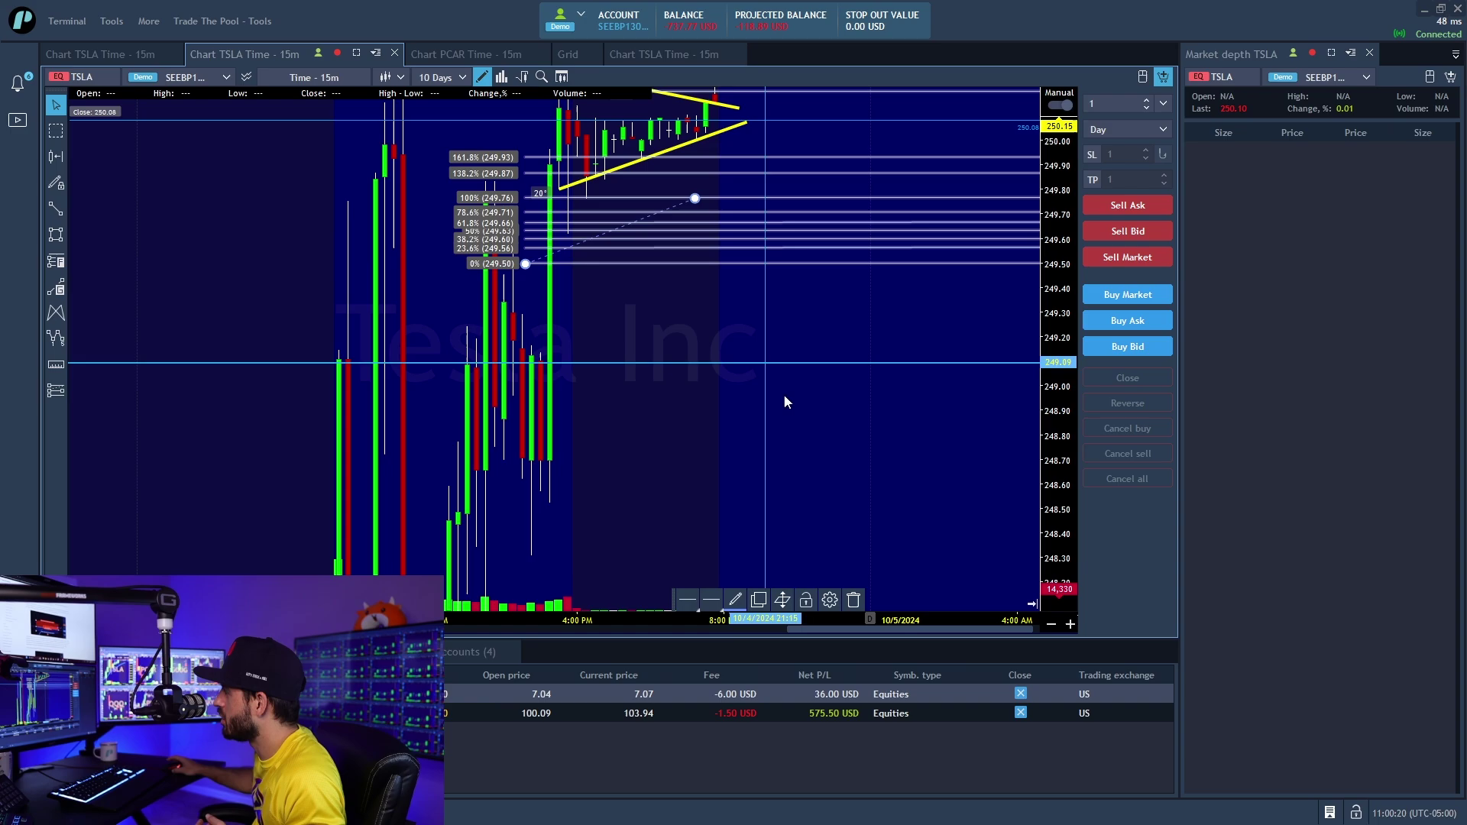
left_click(853, 600)
Draw a Fibonacci retracement from the triangle's 249.81 low vertex up to 250.28.
left_click_drag(724, 193, 722, 437)
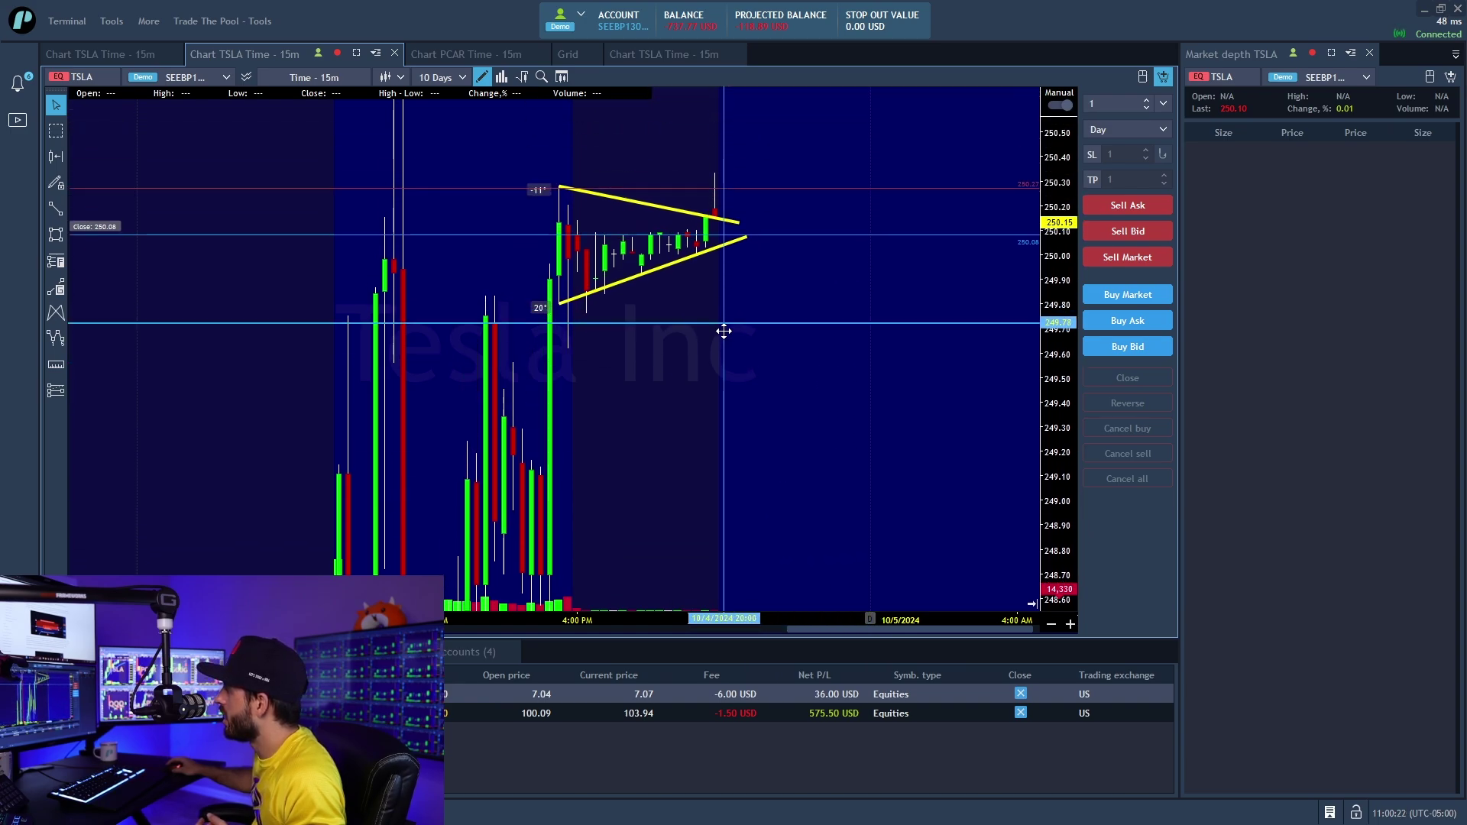
left_click_drag(714, 263, 724, 181)
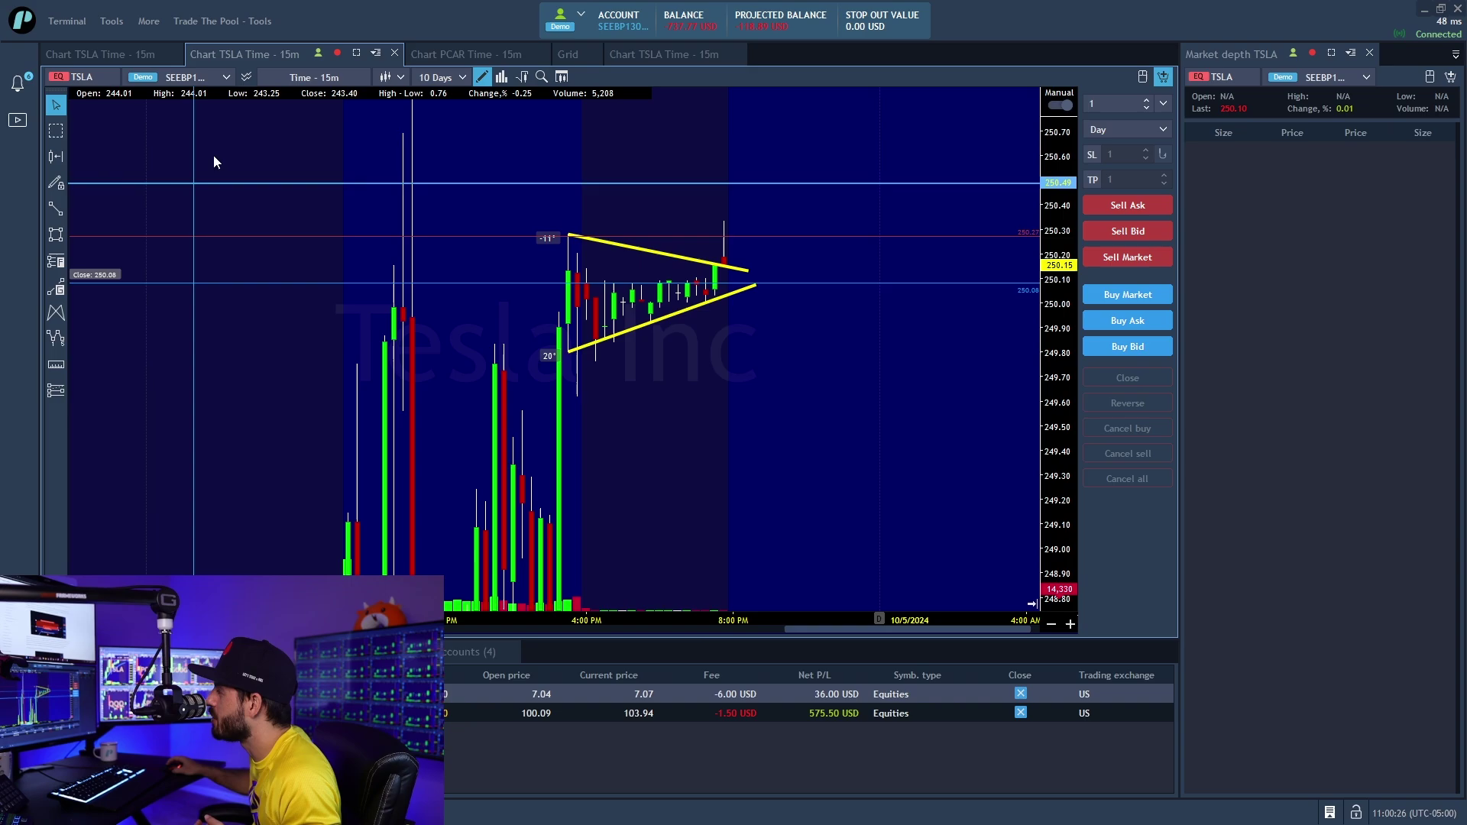
left_click(57, 264)
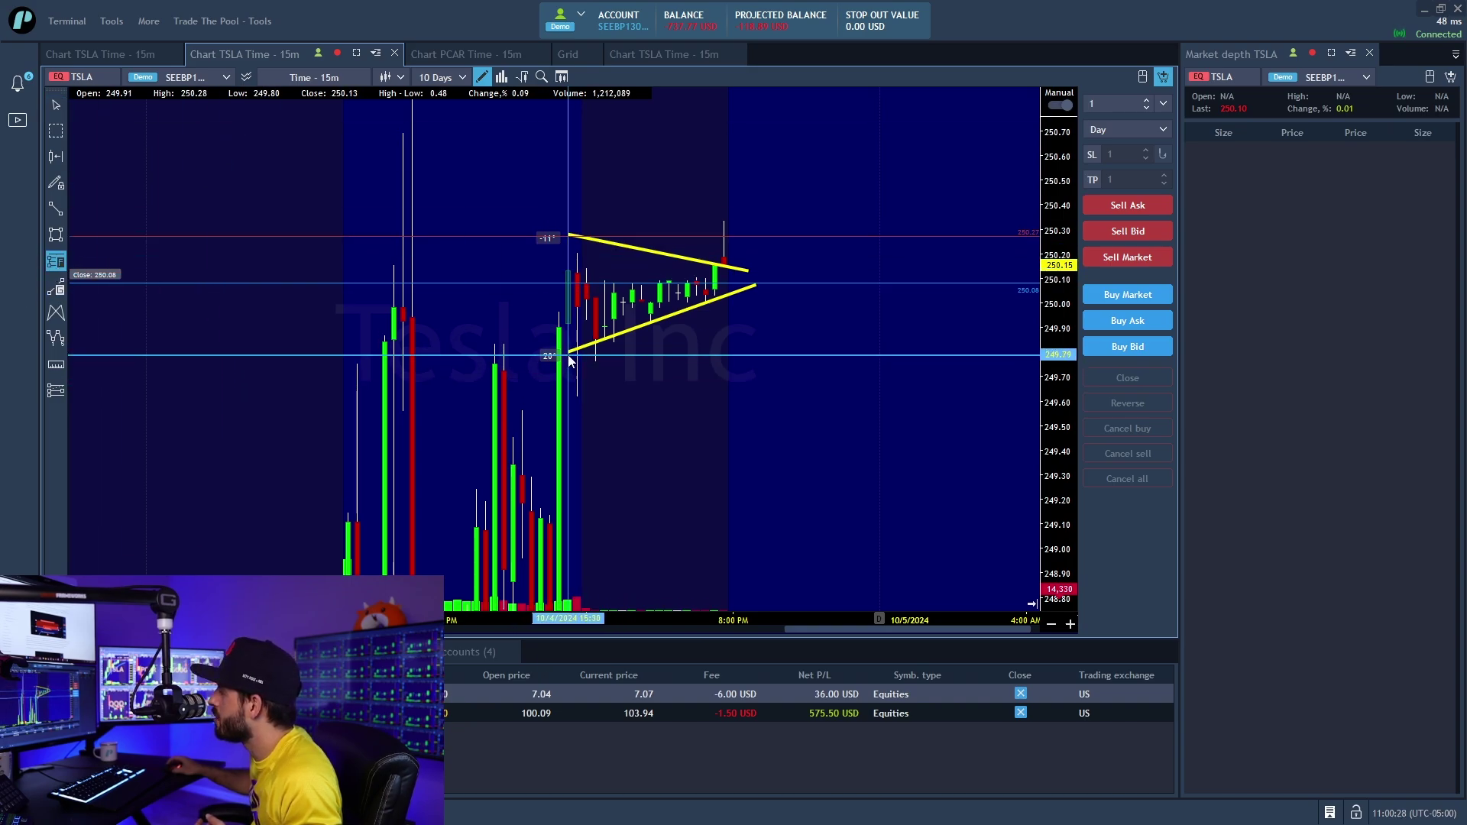
left_click_drag(566, 351, 567, 233)
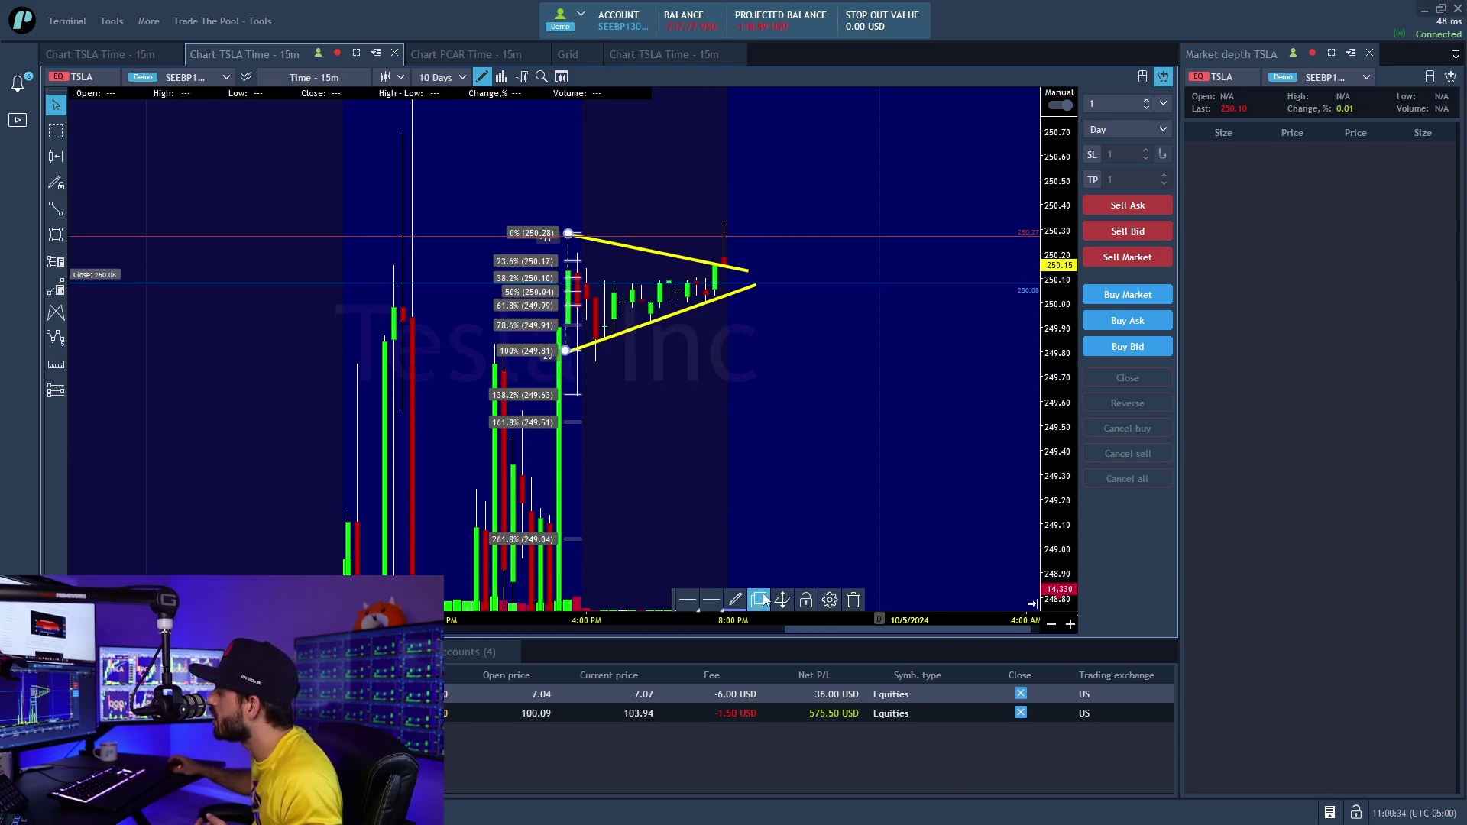
Give Fibonacci Level 3 (the 50 level) a custom green, 5px line.
left_click(829, 600)
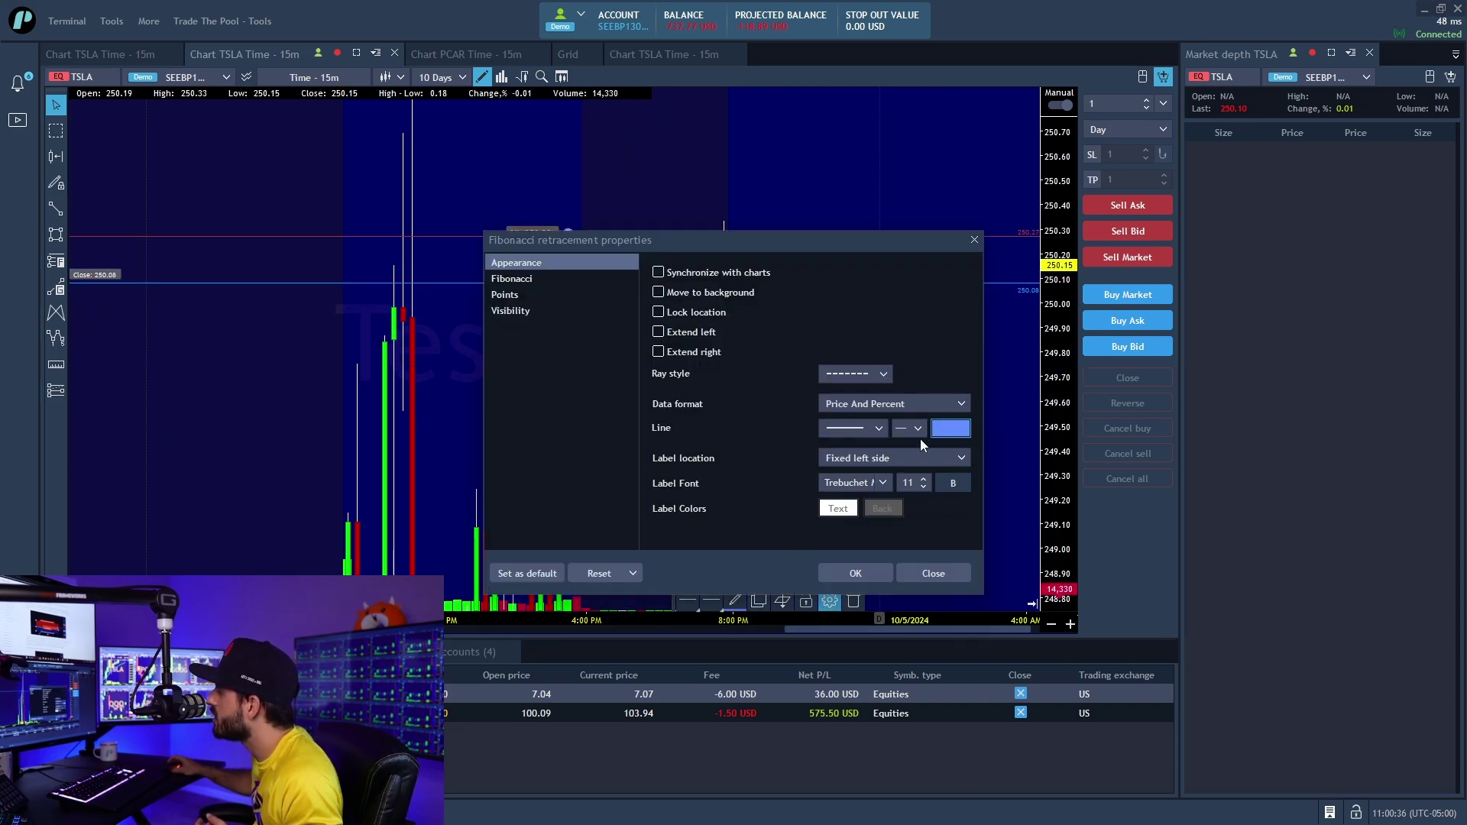
left_click(529, 283)
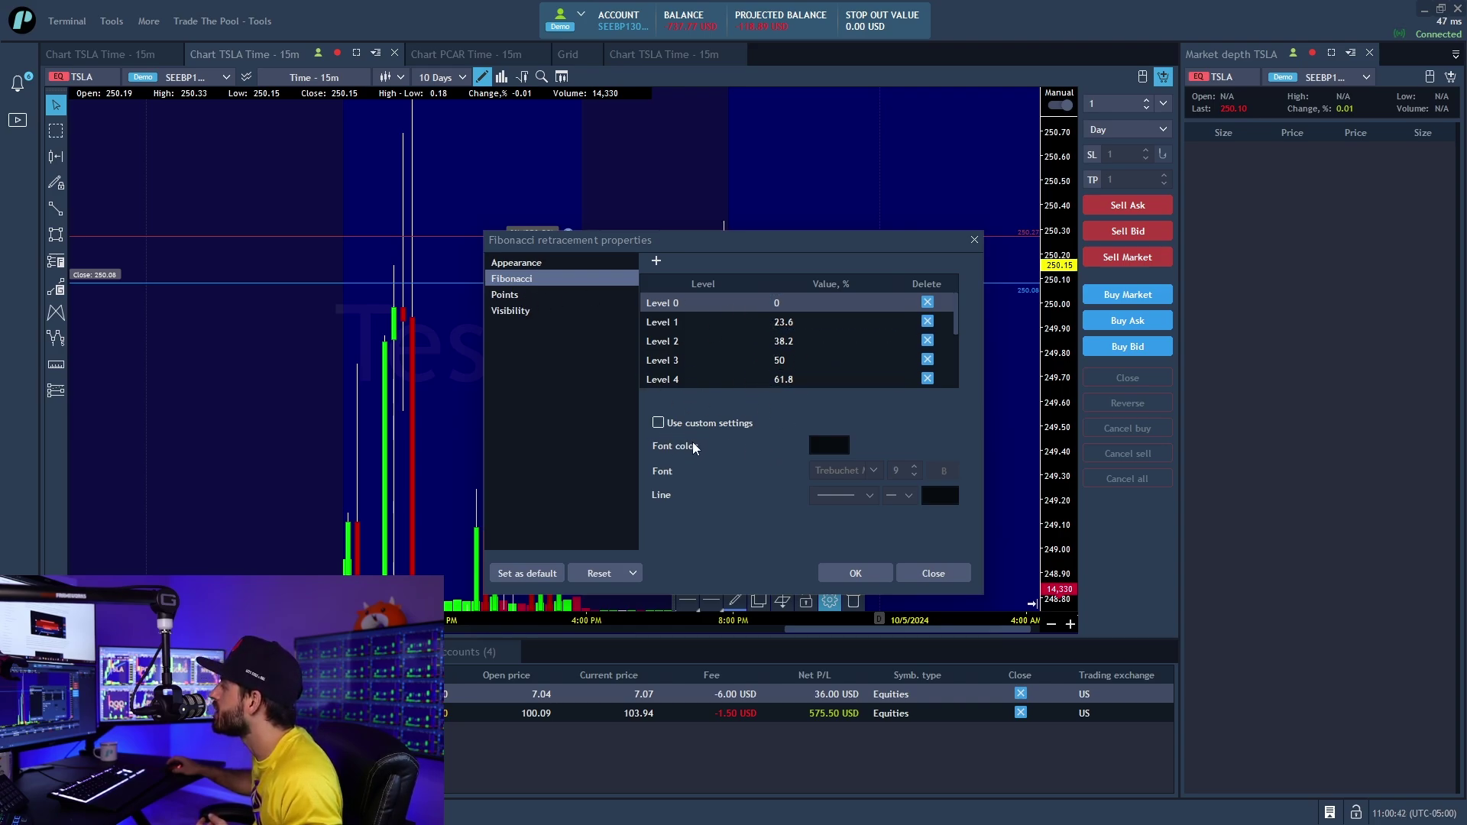
left_click(675, 361)
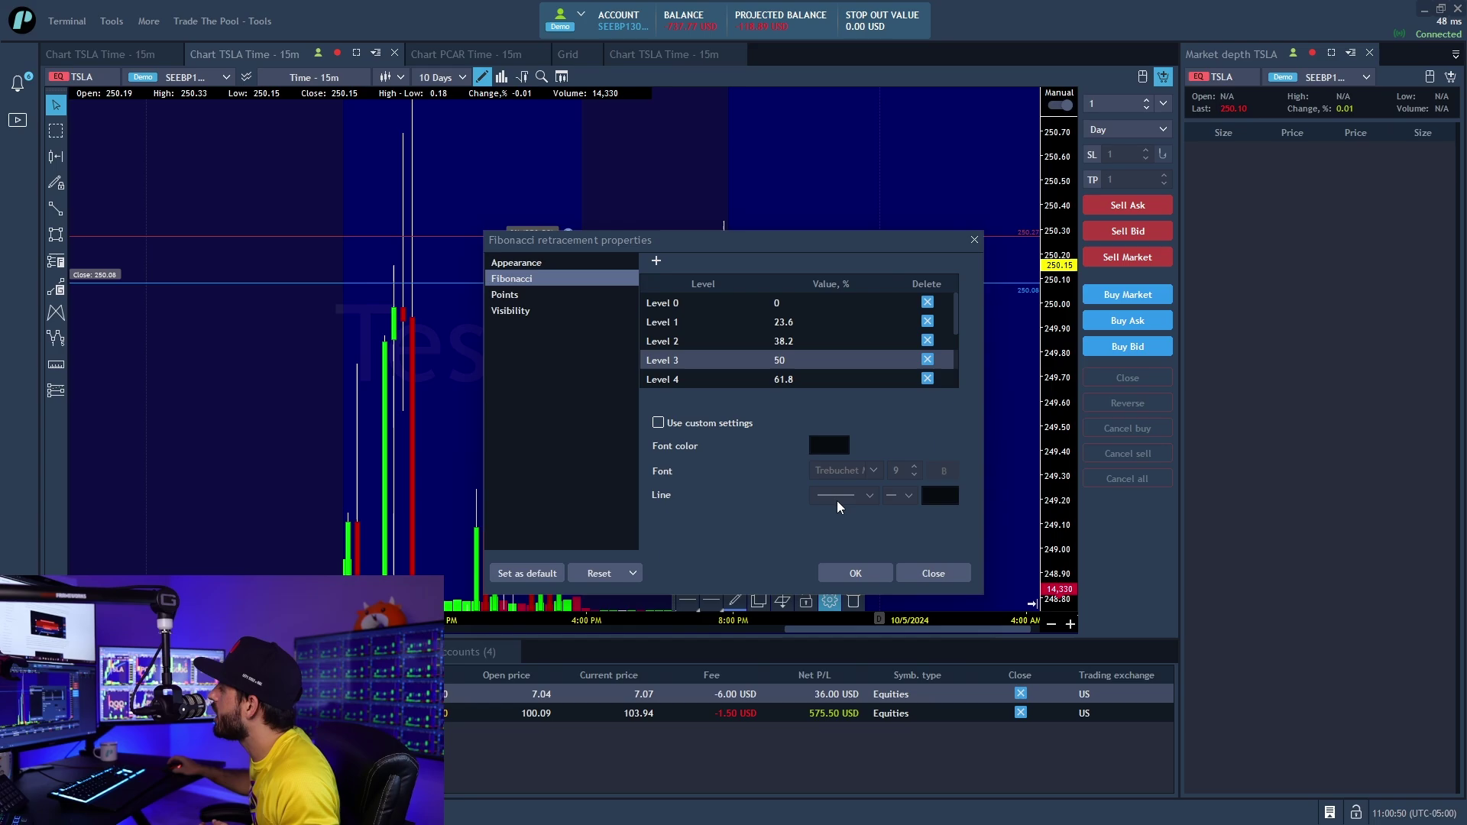
left_click(658, 424)
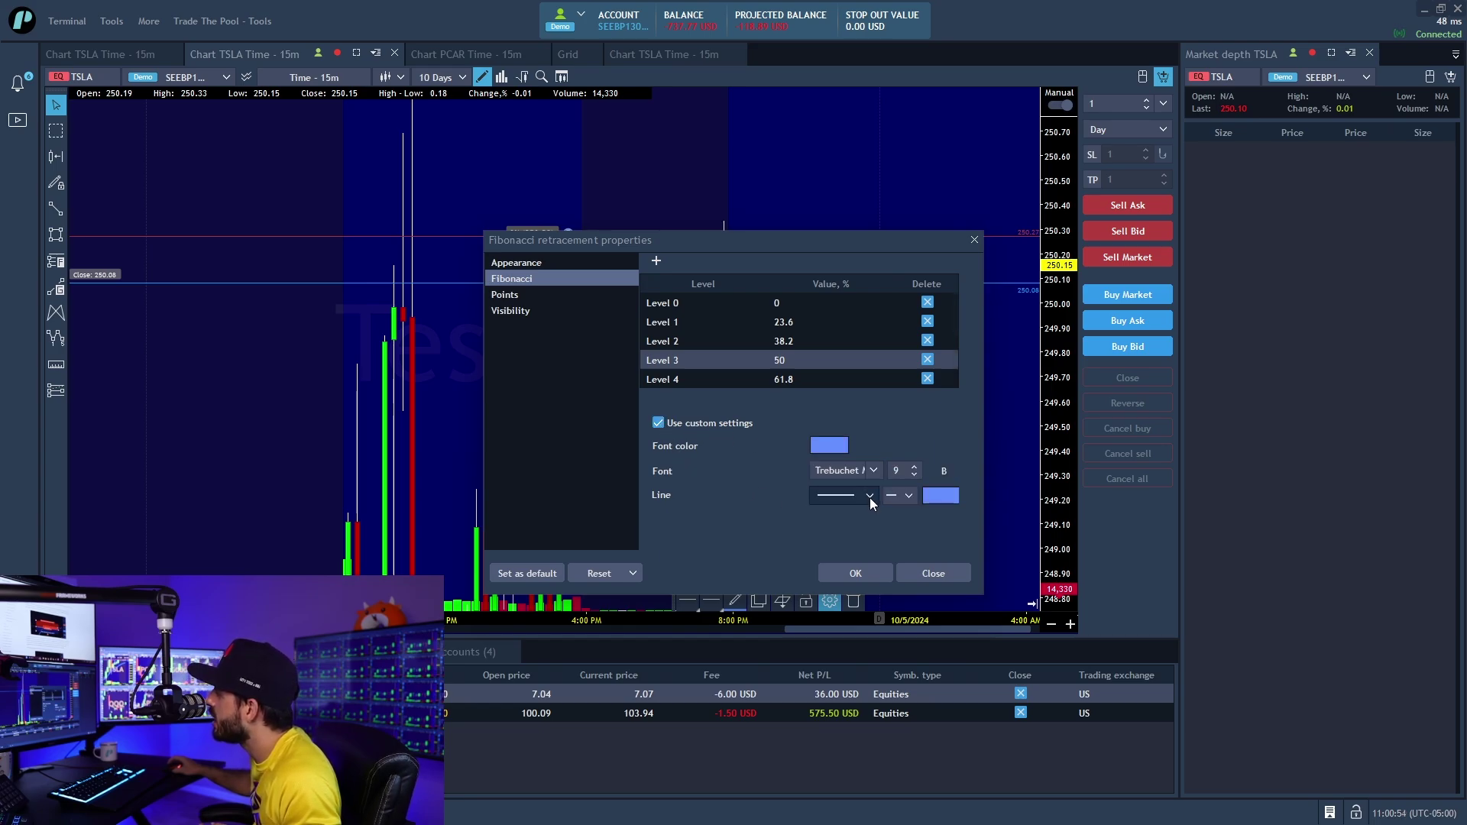
left_click(942, 497)
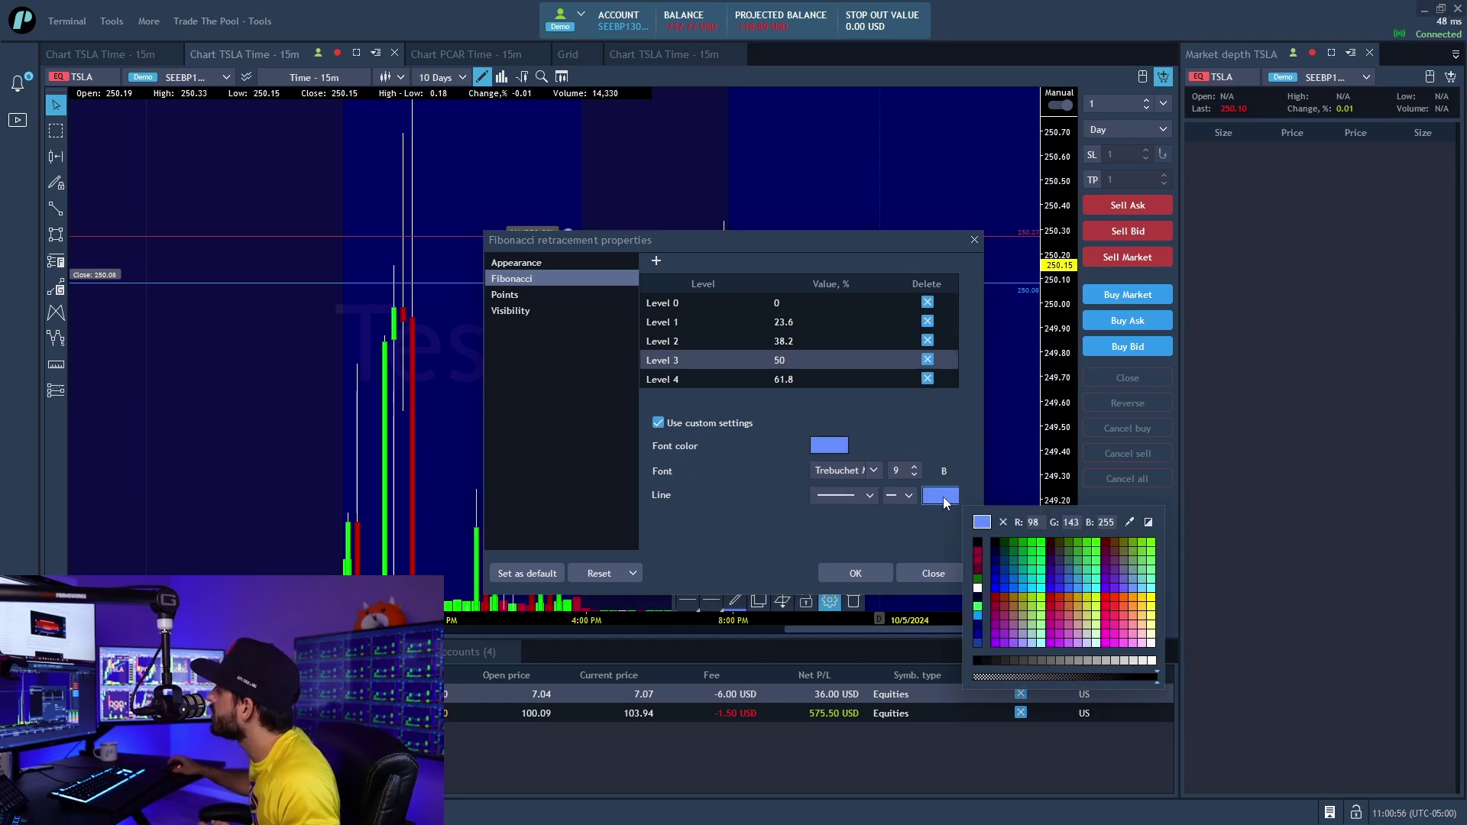
left_click(1041, 554)
left_click(905, 498)
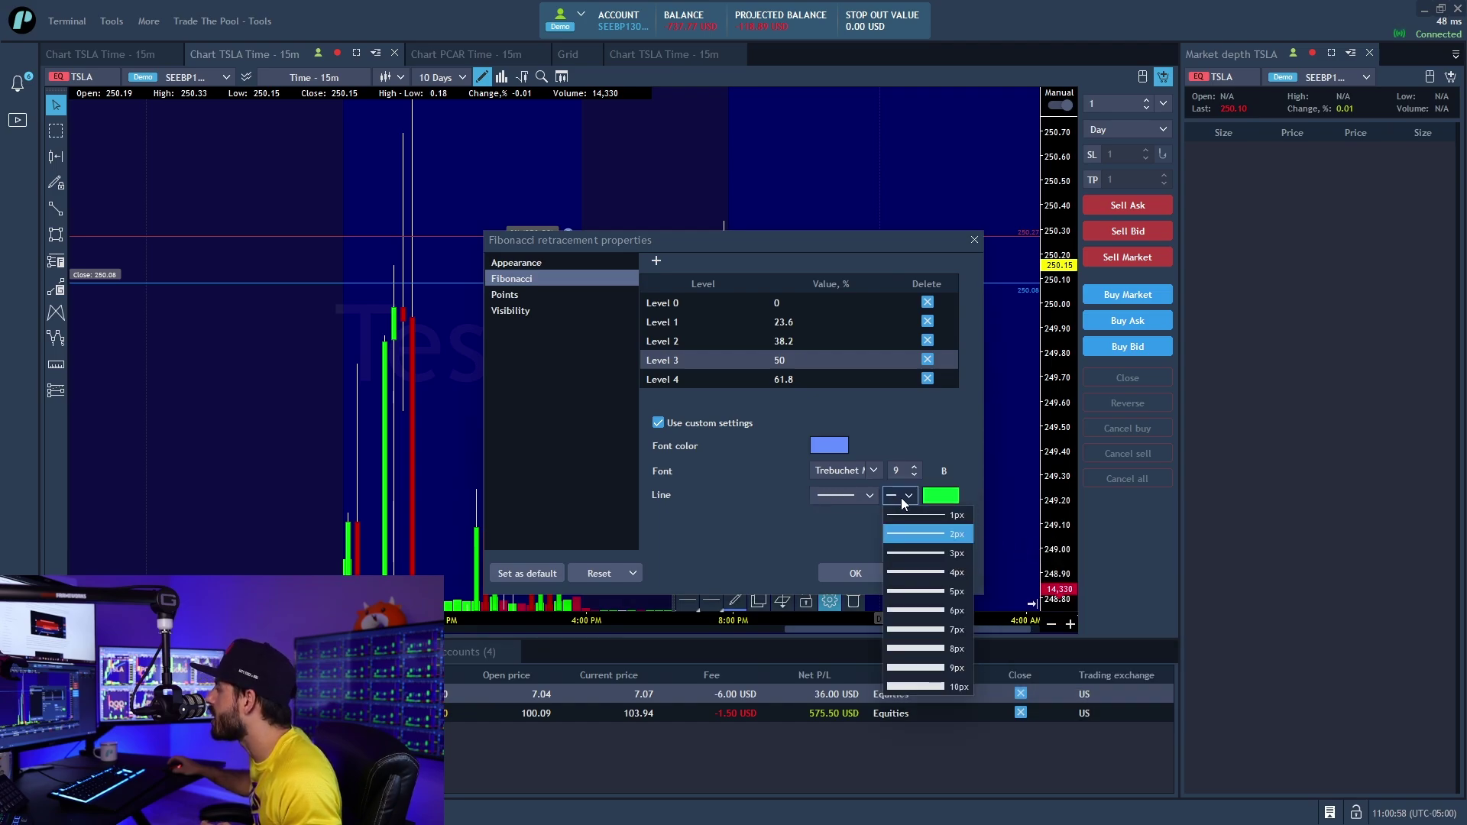
left_click(925, 592)
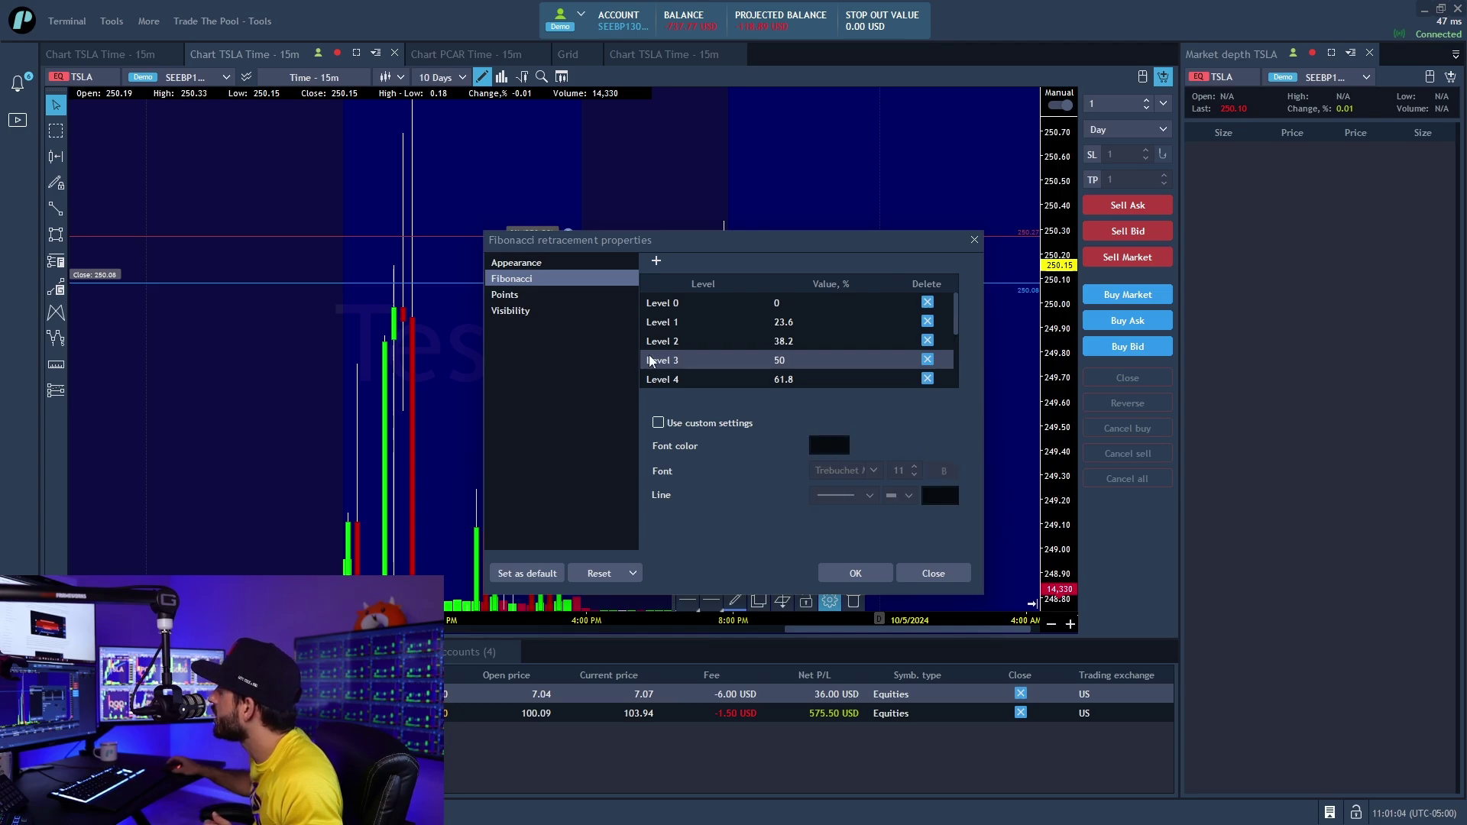
Re-enable custom styling on the level and apply the Fibonacci settings.
left_click(658, 423)
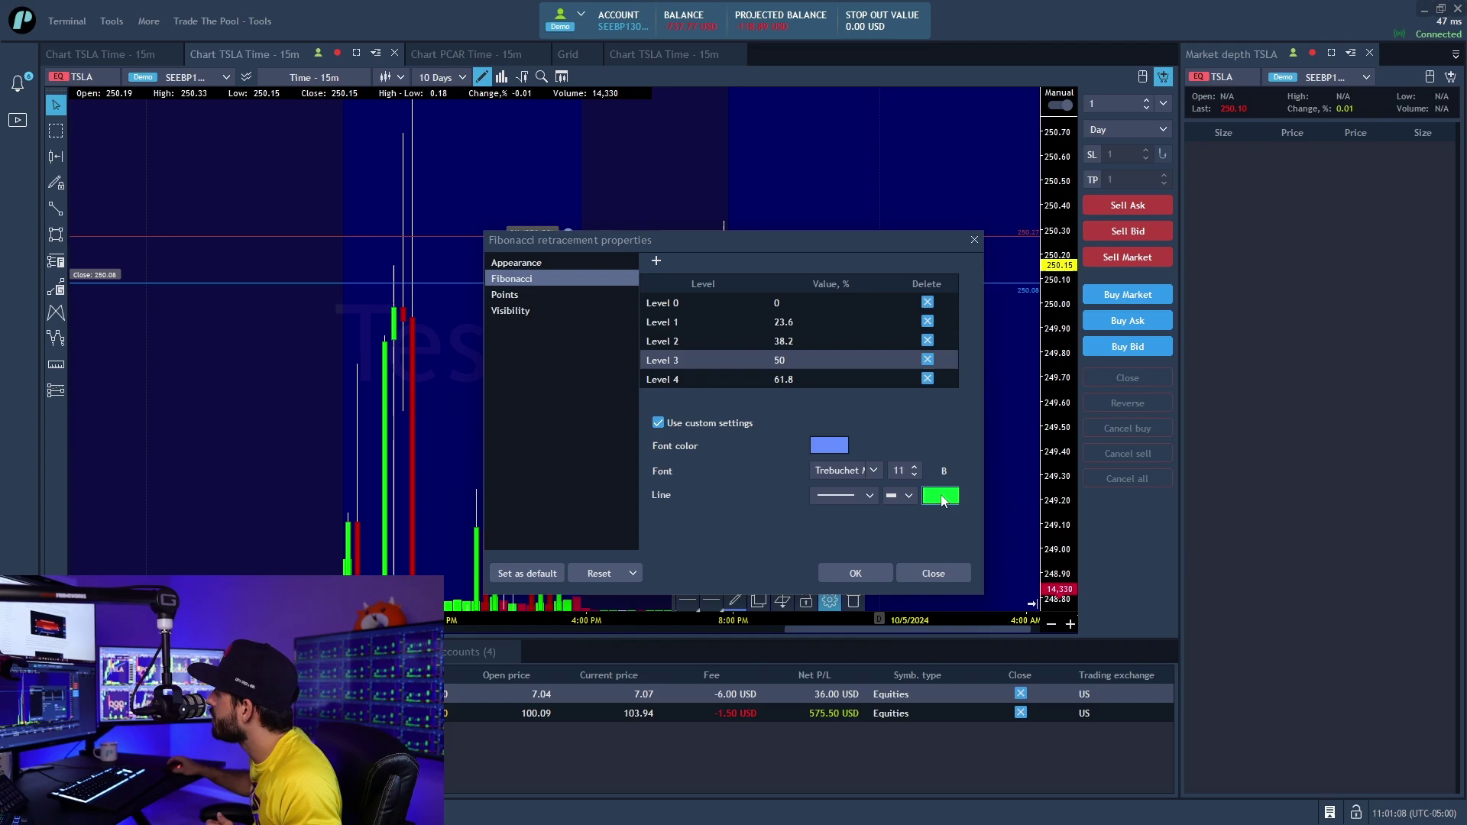
left_click(941, 497)
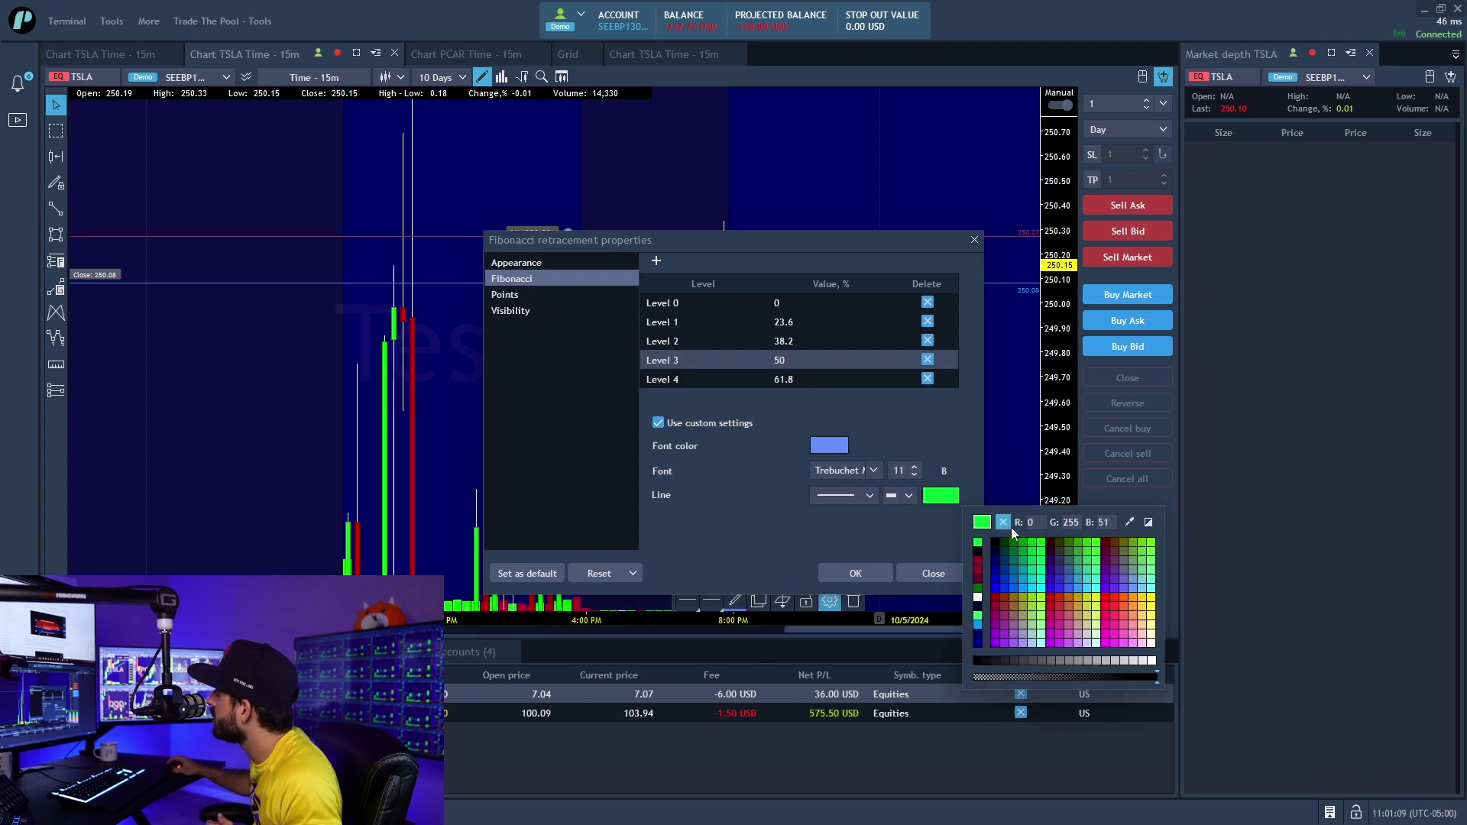
left_click(864, 572)
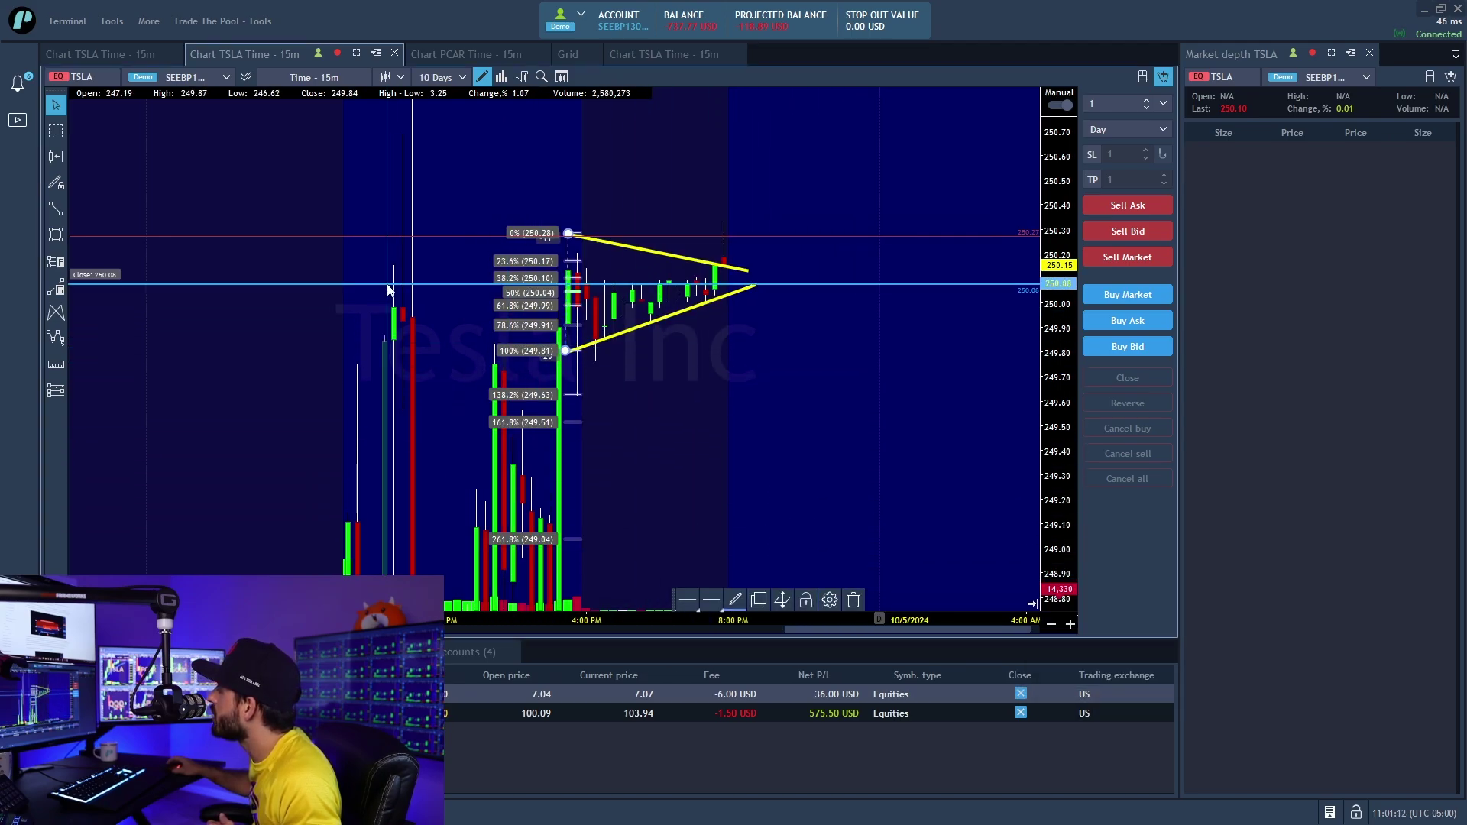
Shift the Fibonacci retracement right and up to span about 249.84–250.31, then select it.
left_click(1069, 625)
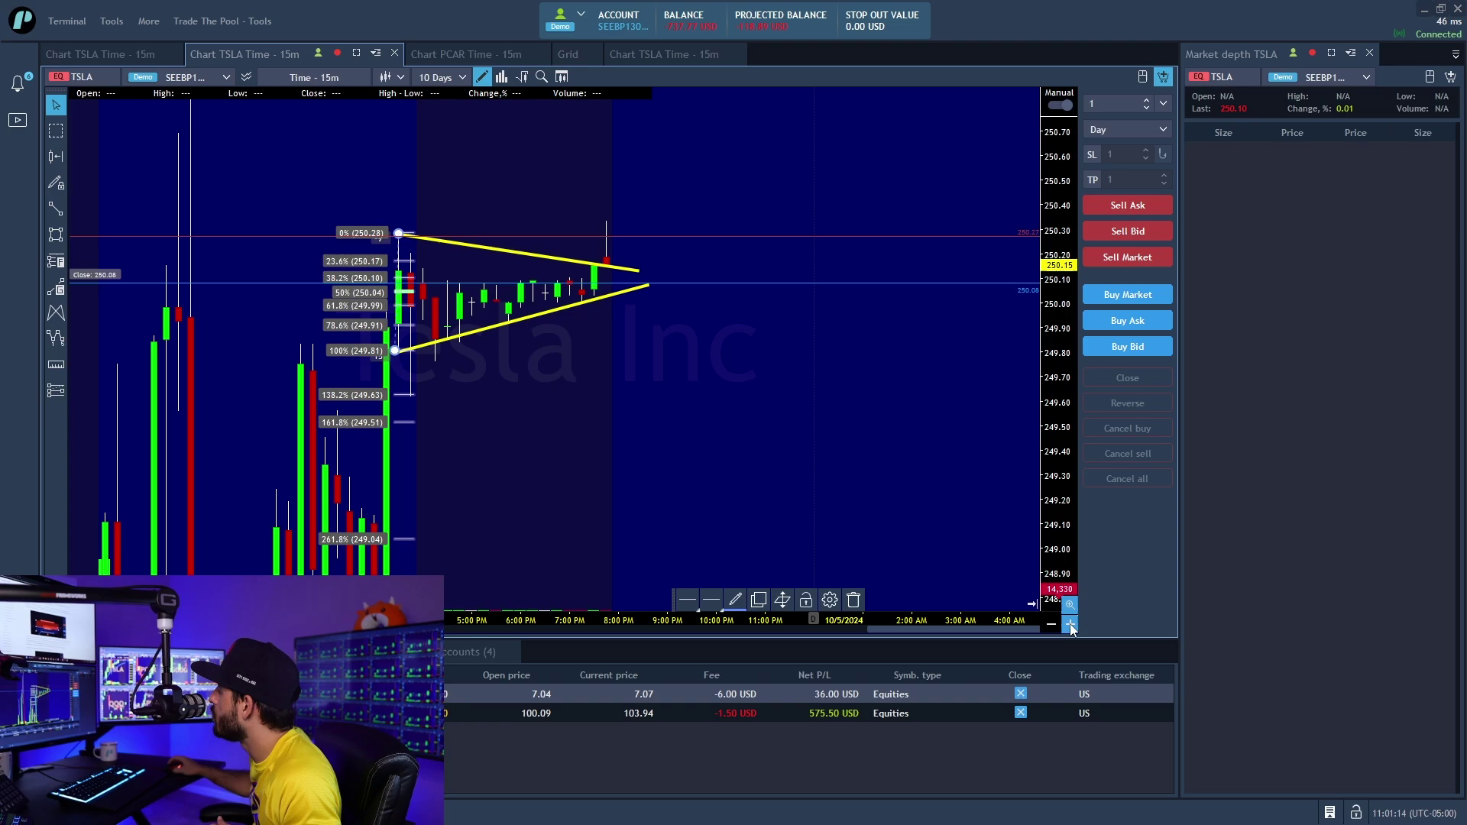
left_click(1054, 623)
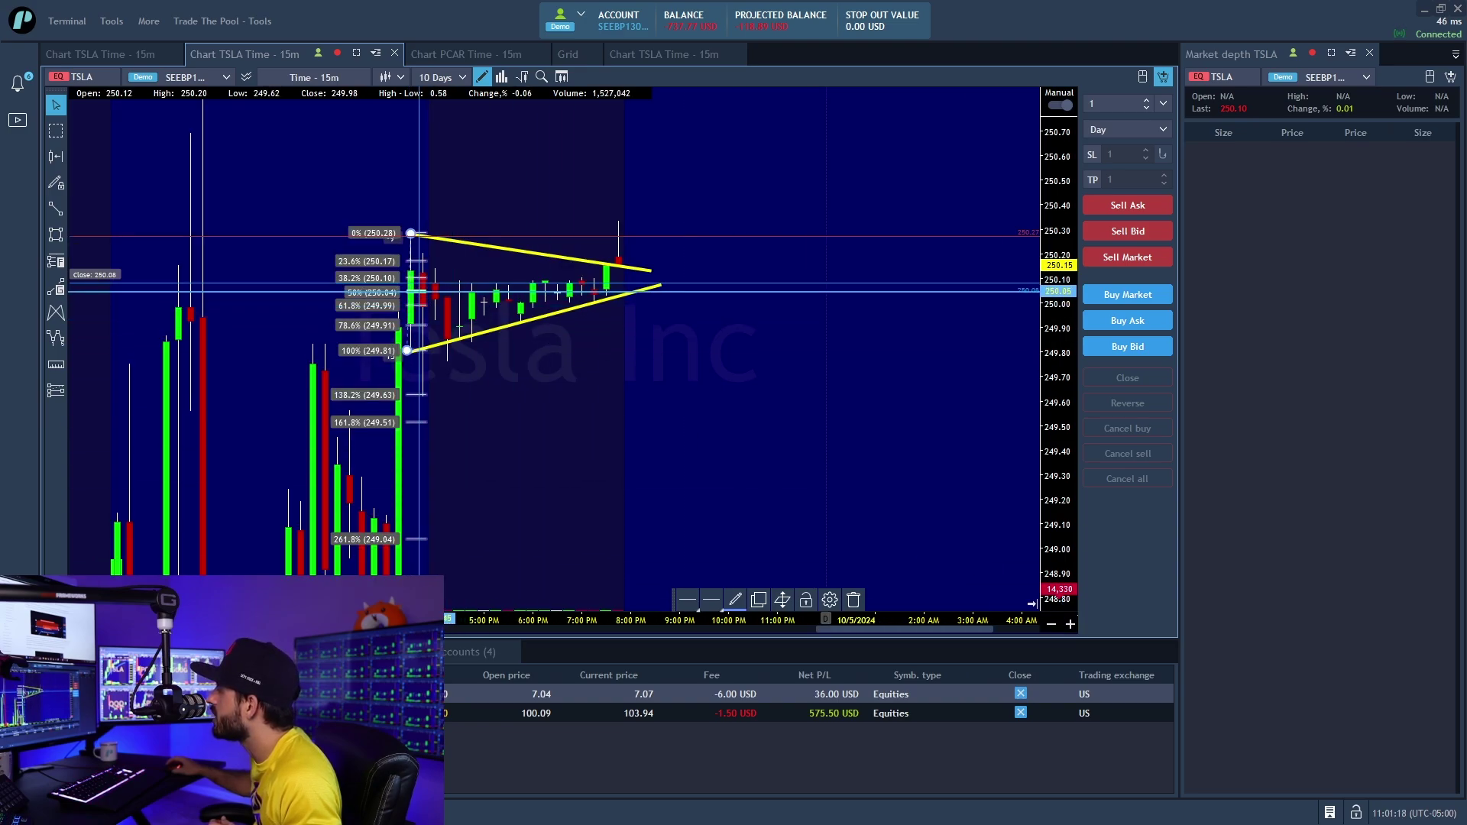
left_click_drag(420, 297, 432, 290)
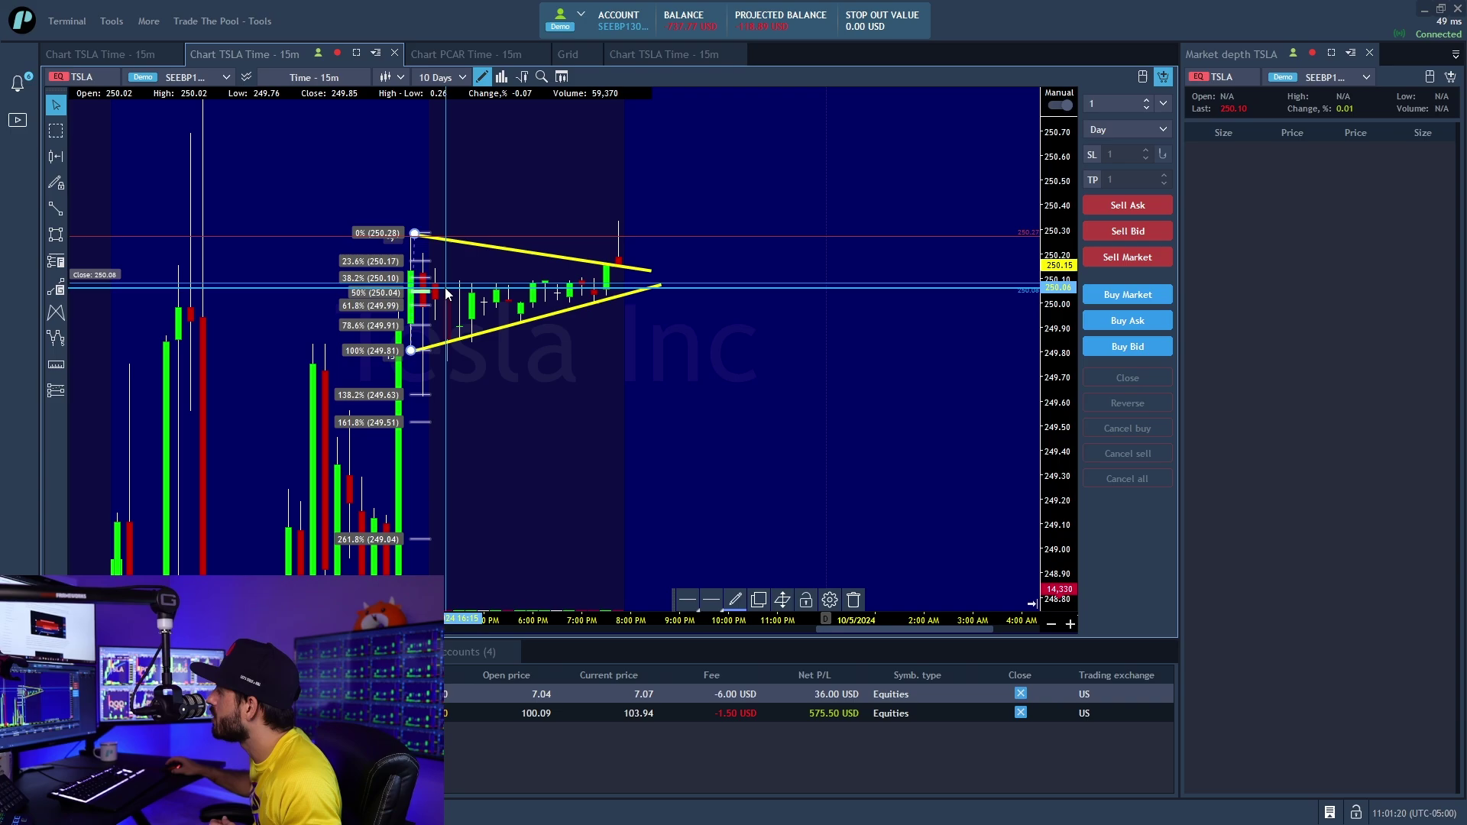
left_click_drag(410, 356, 410, 349)
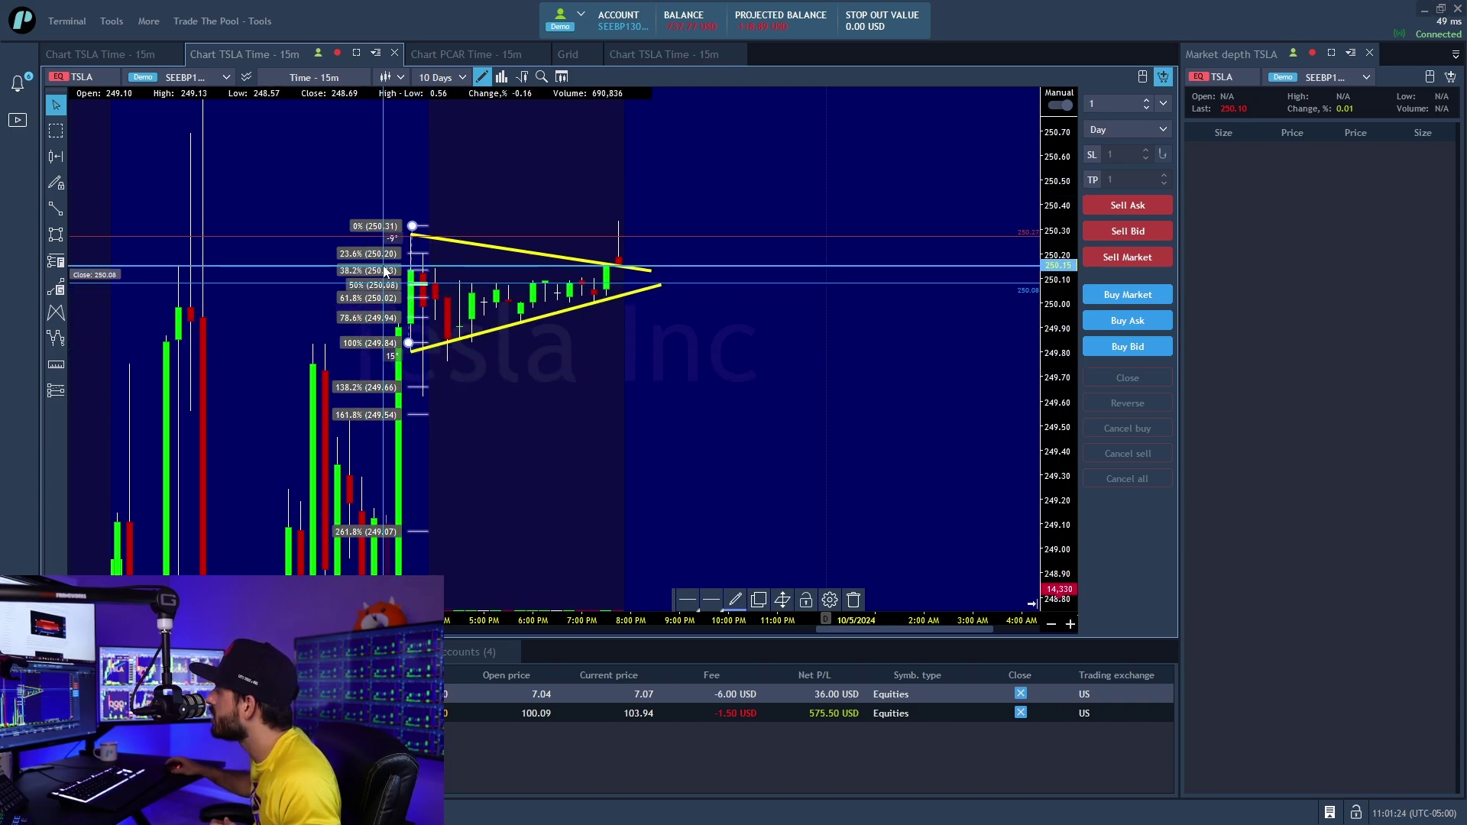
left_click(403, 294)
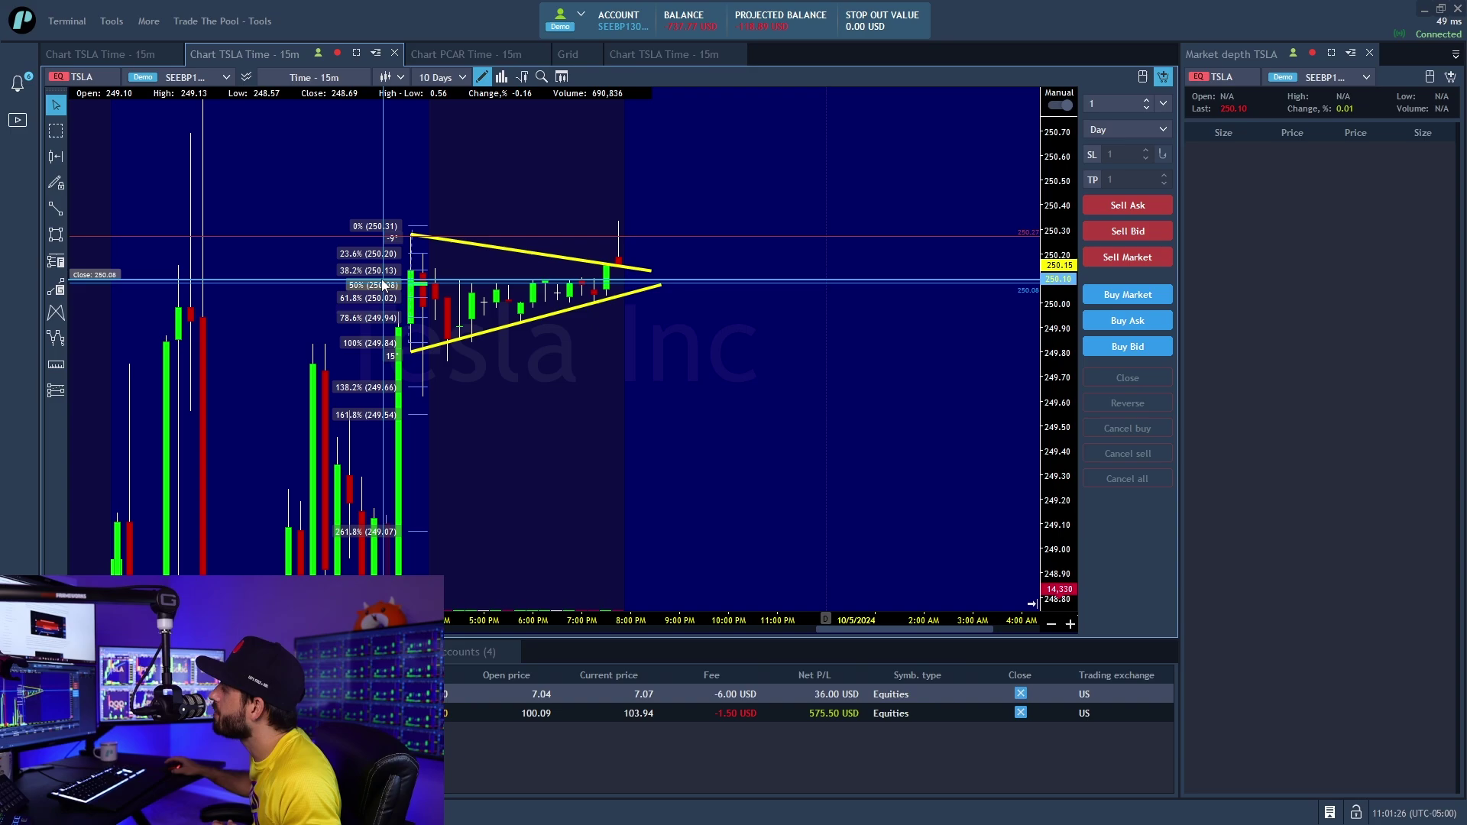
left_click(403, 294)
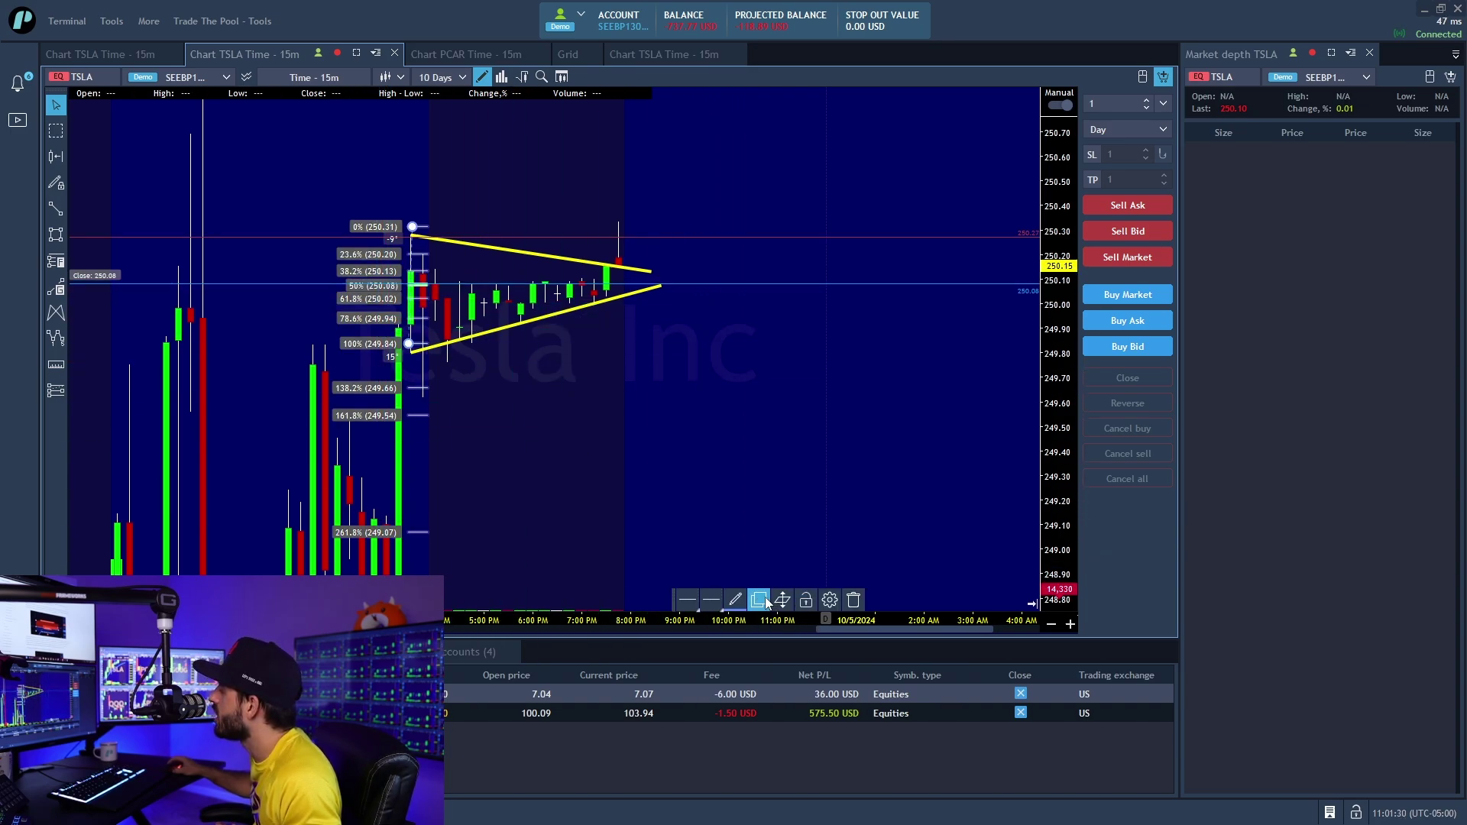
Delete the selected Fibonacci retracement using the drawing toolbar's trash icon.
left_click(854, 600)
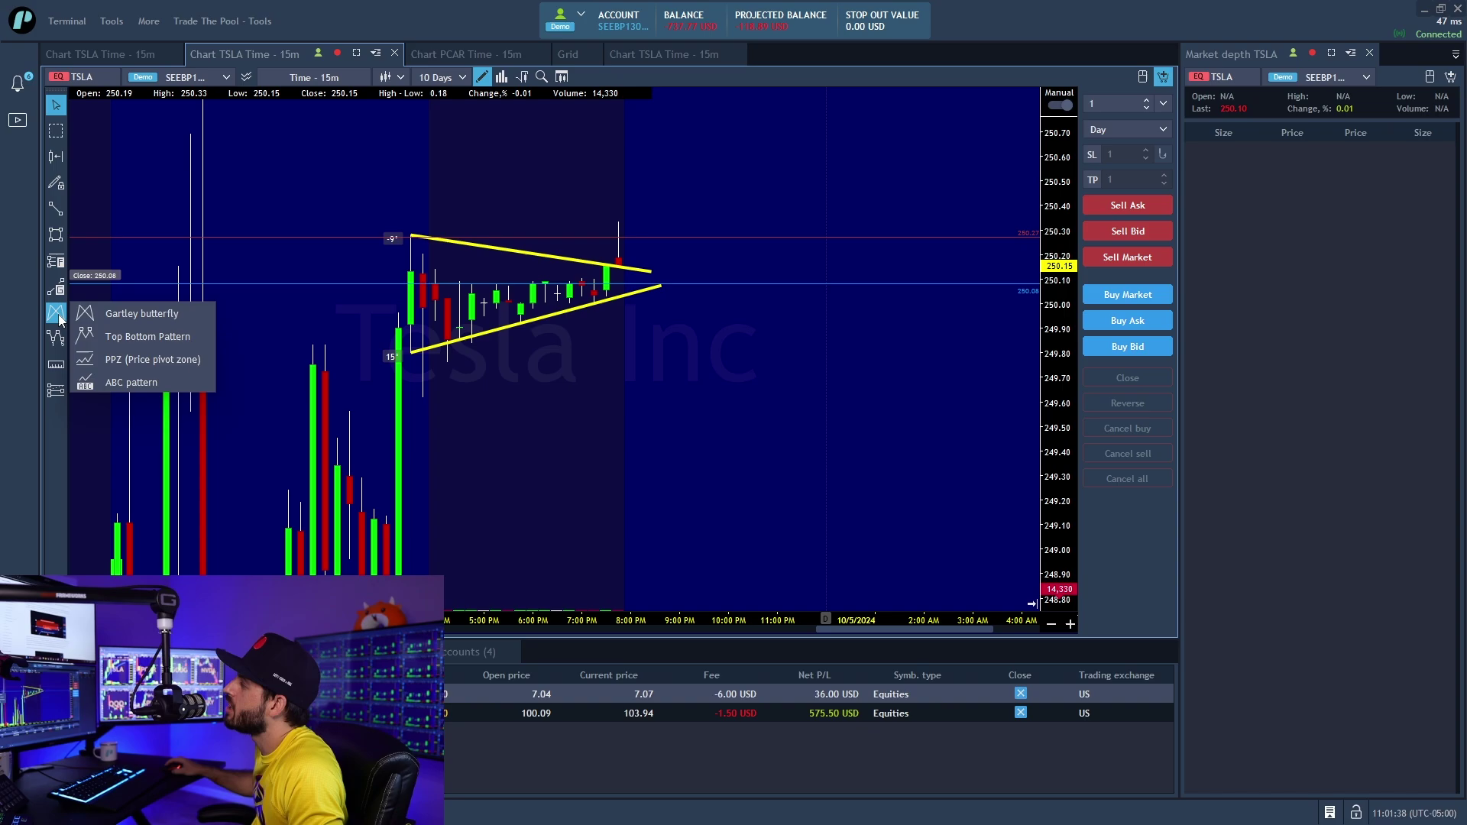
mouse_move(55, 337)
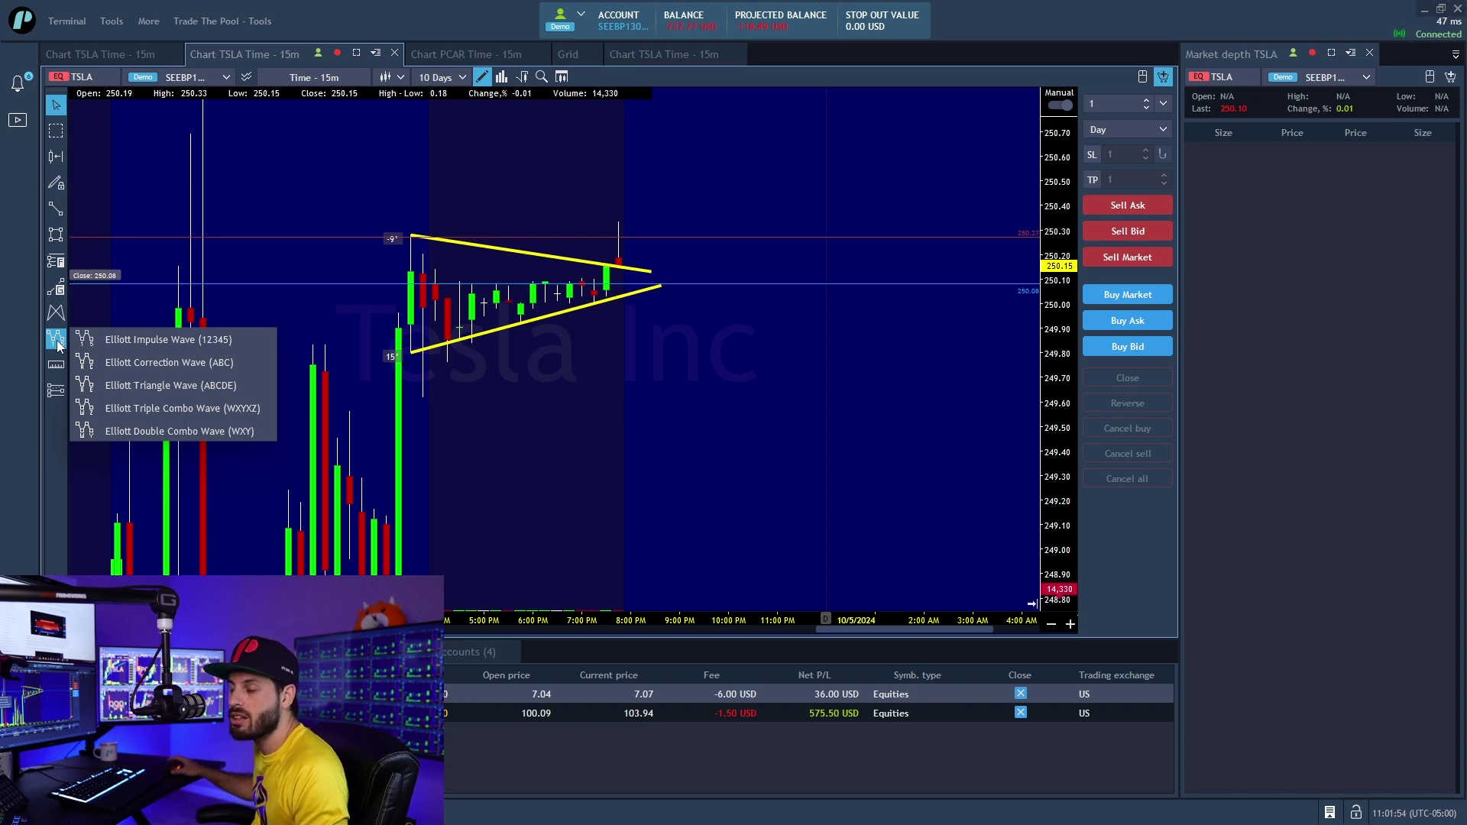
mouse_move(55, 366)
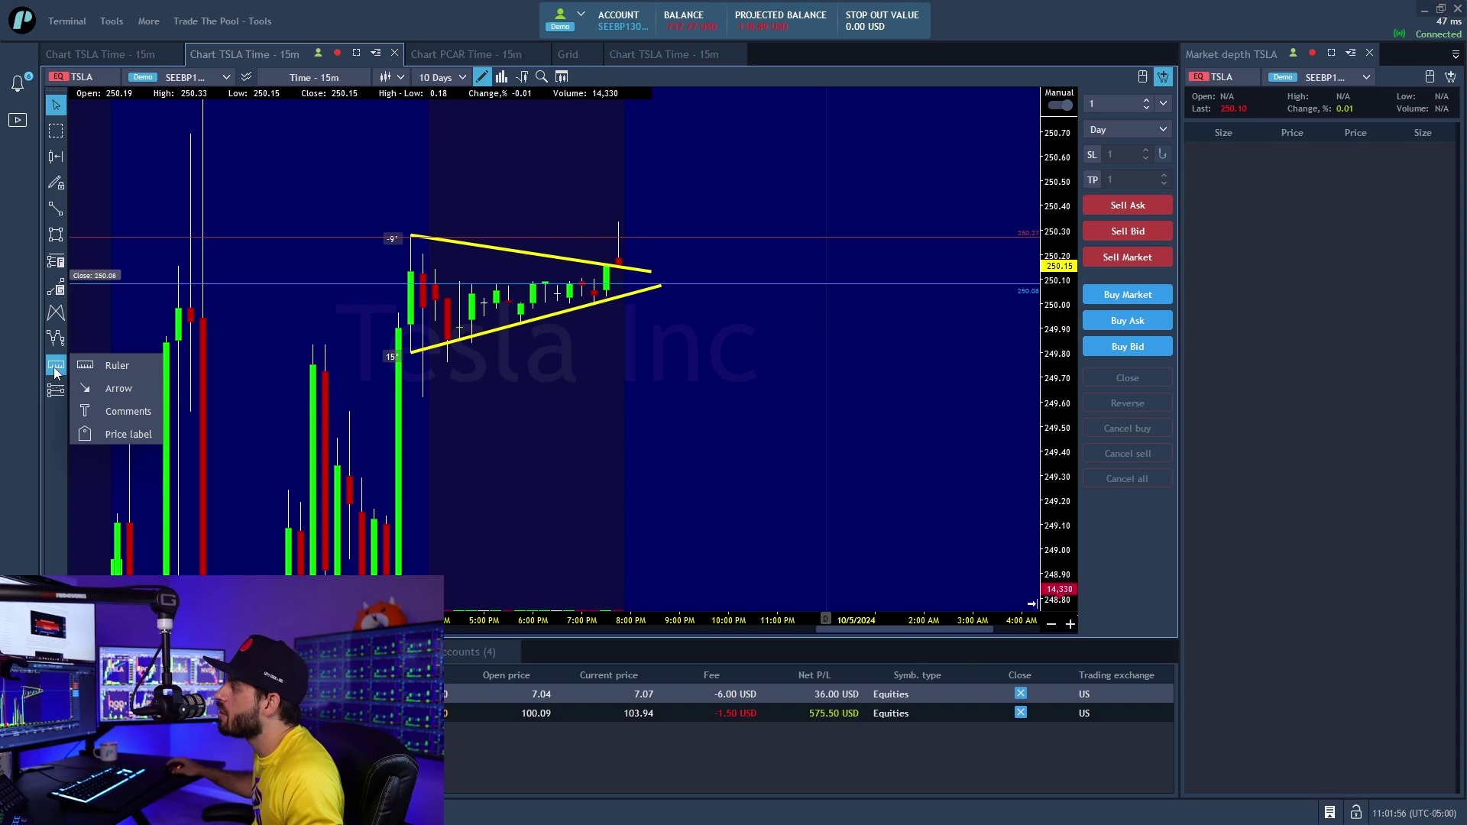
Place a trial ruler measurement and dismiss it.
left_click(55, 367)
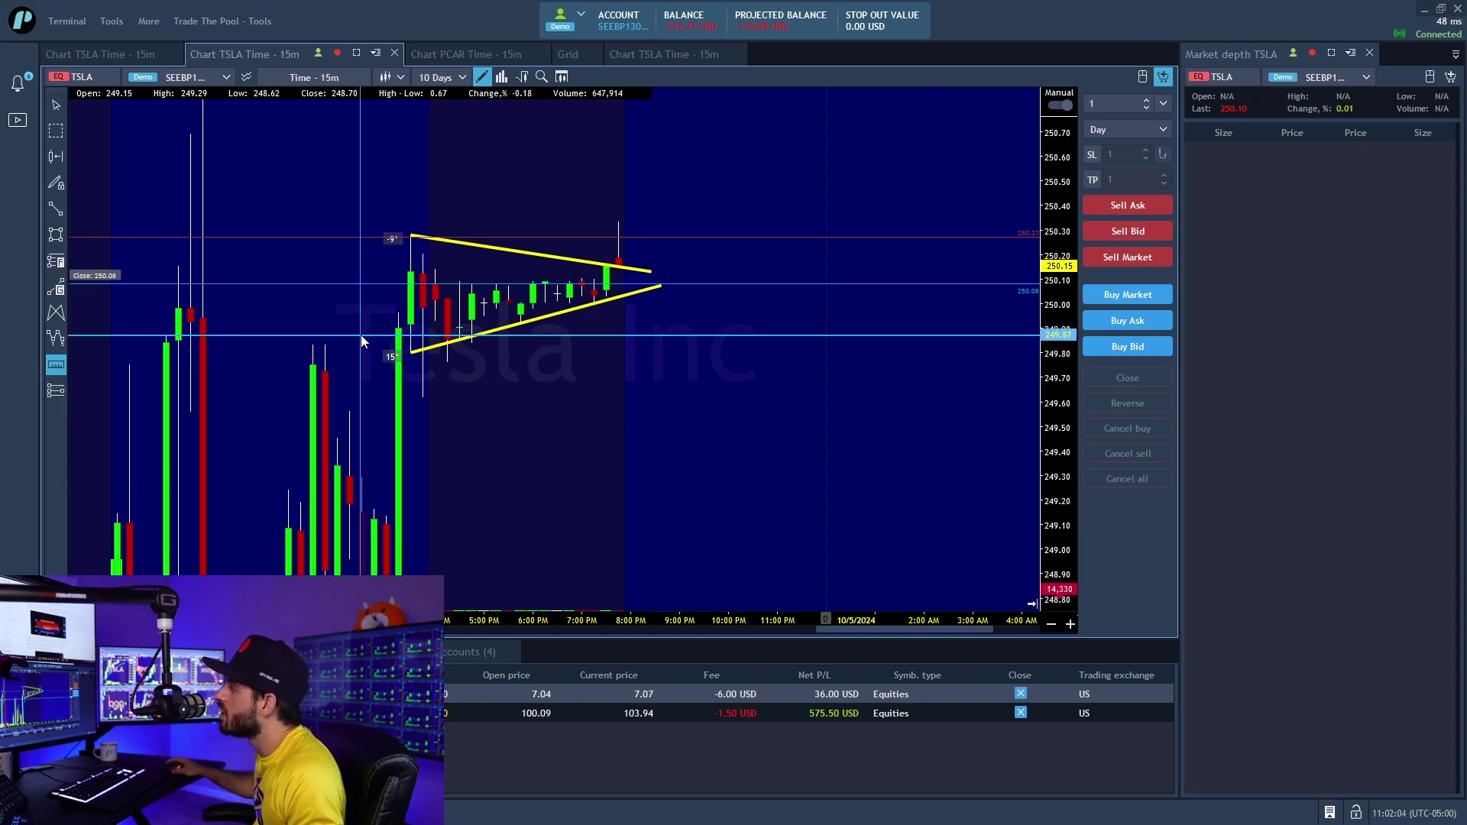
left_click(410, 353)
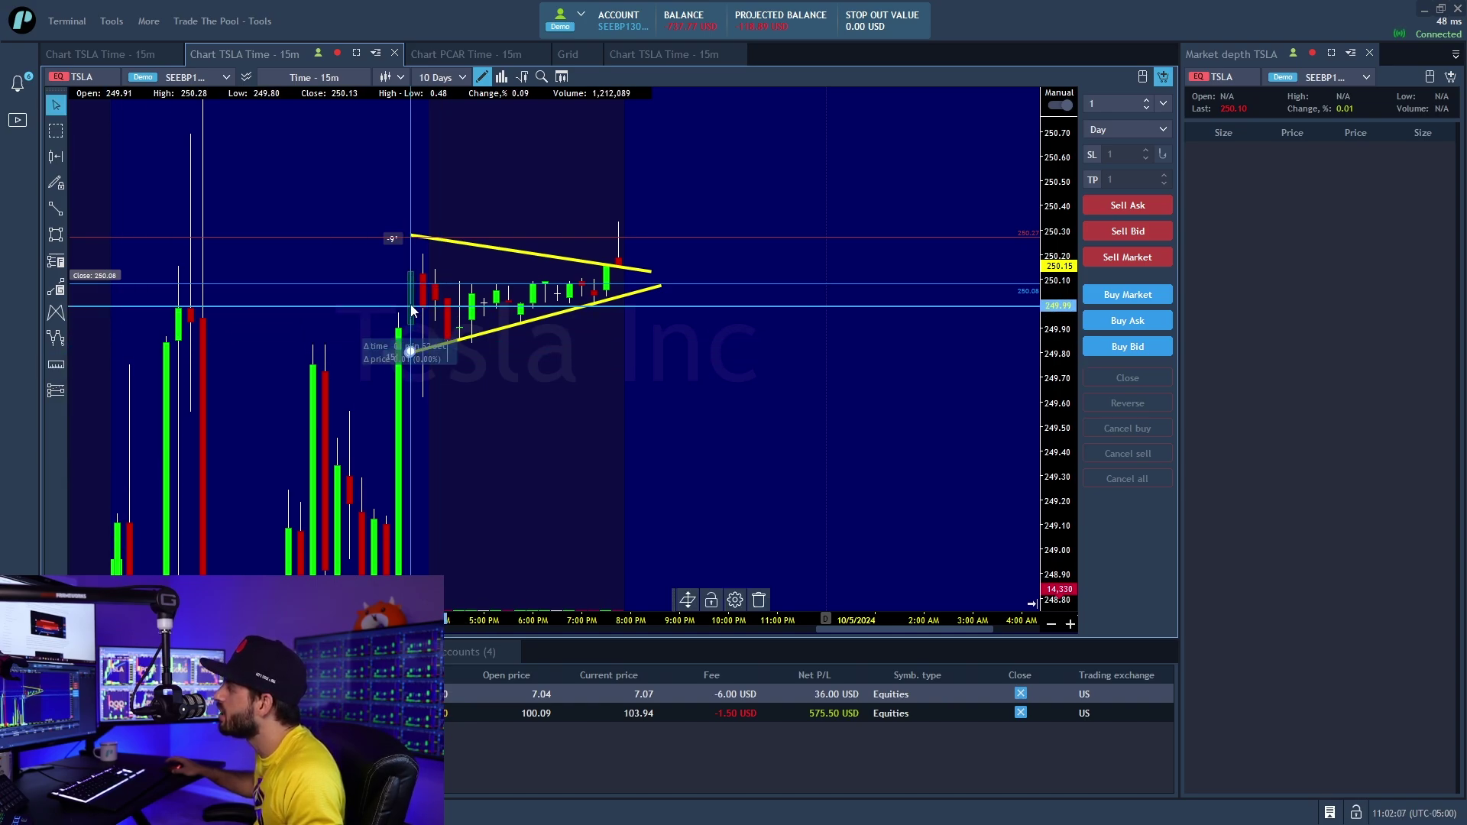
left_click(619, 233)
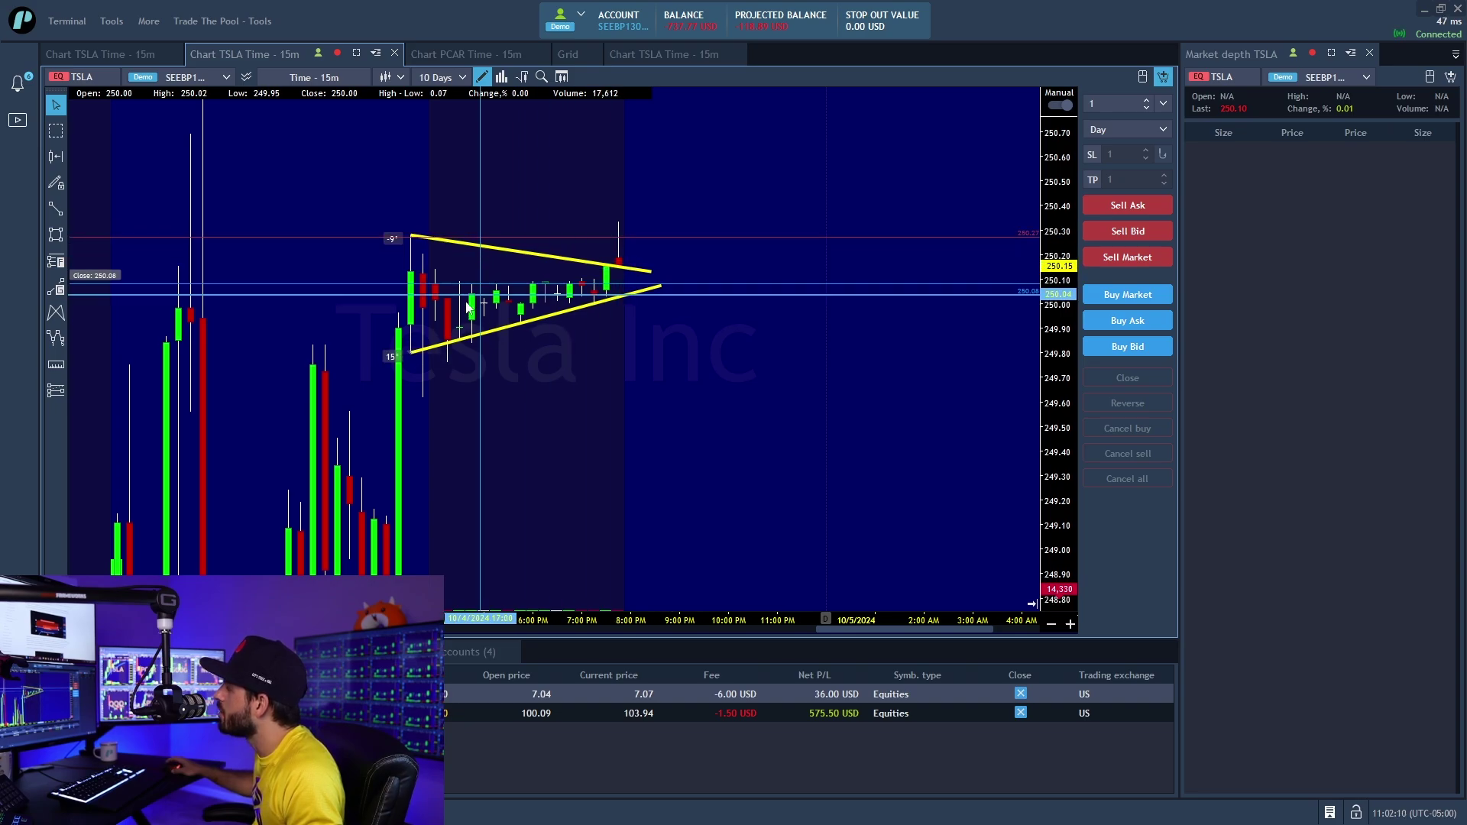
Ruler-measure from the triangle's lower-left corner to the spike top near 8 PM.
left_click(56, 365)
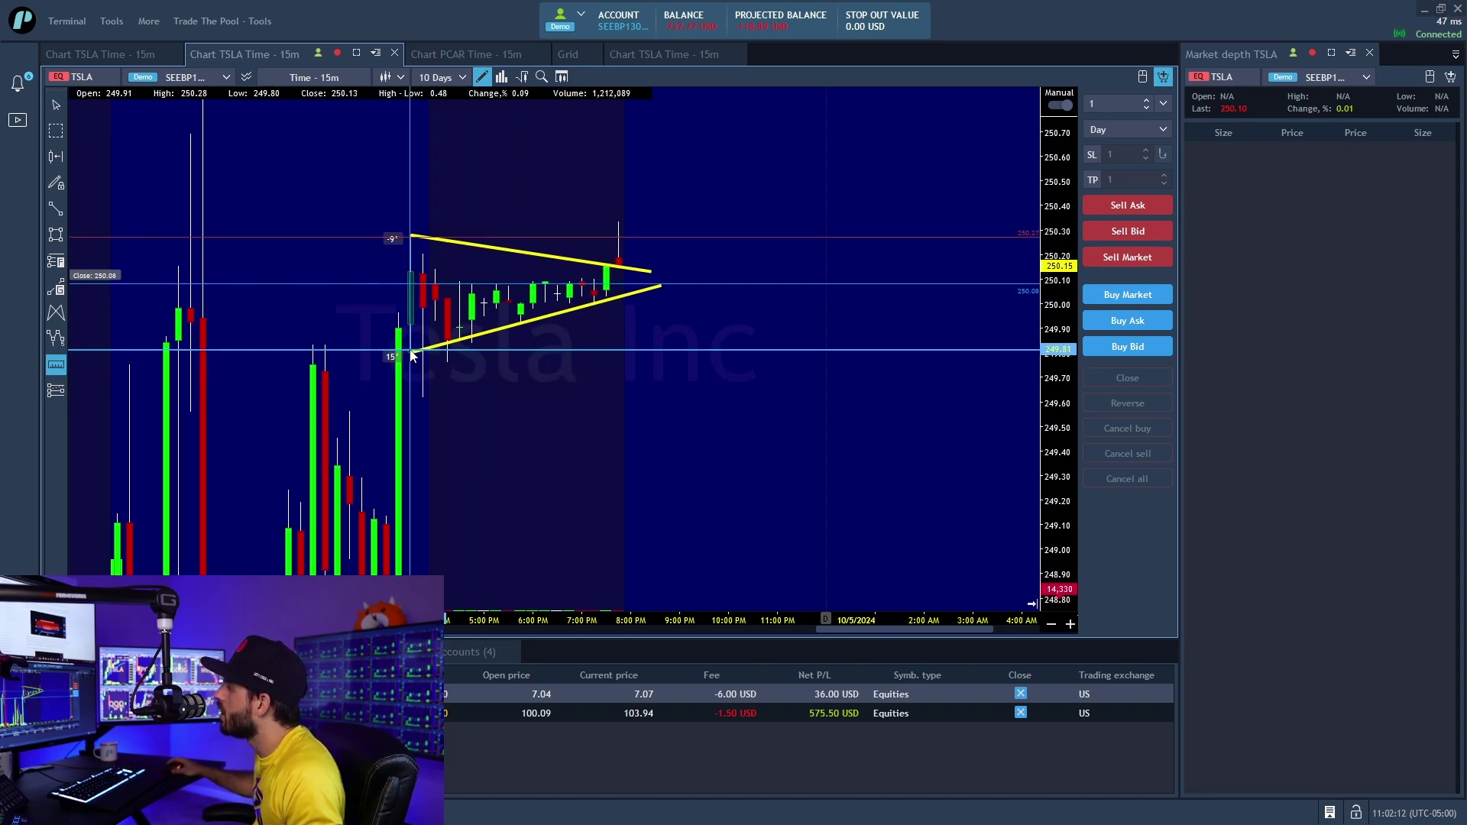
left_click(410, 349)
left_click(624, 222)
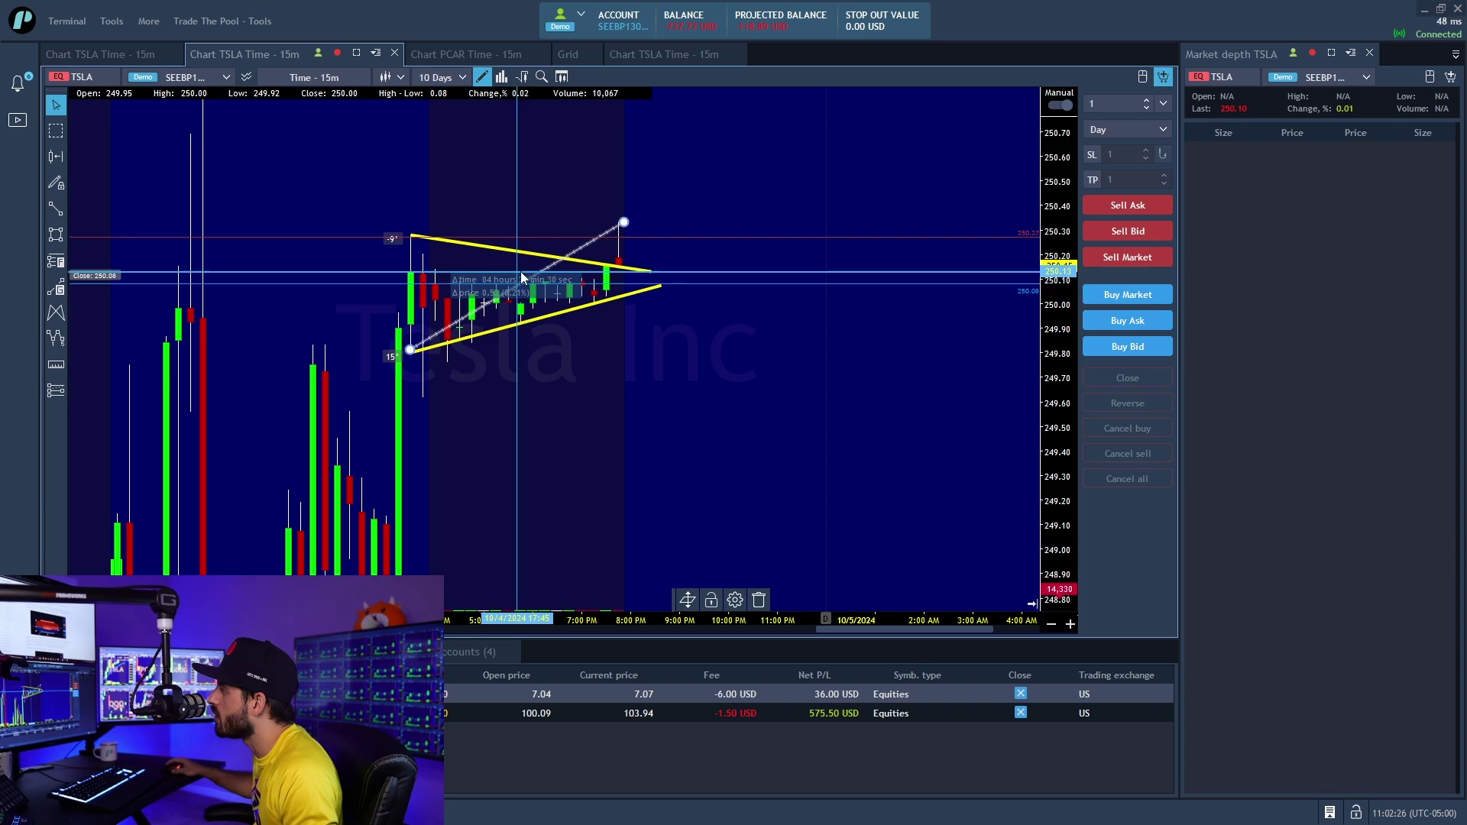
left_click(544, 296)
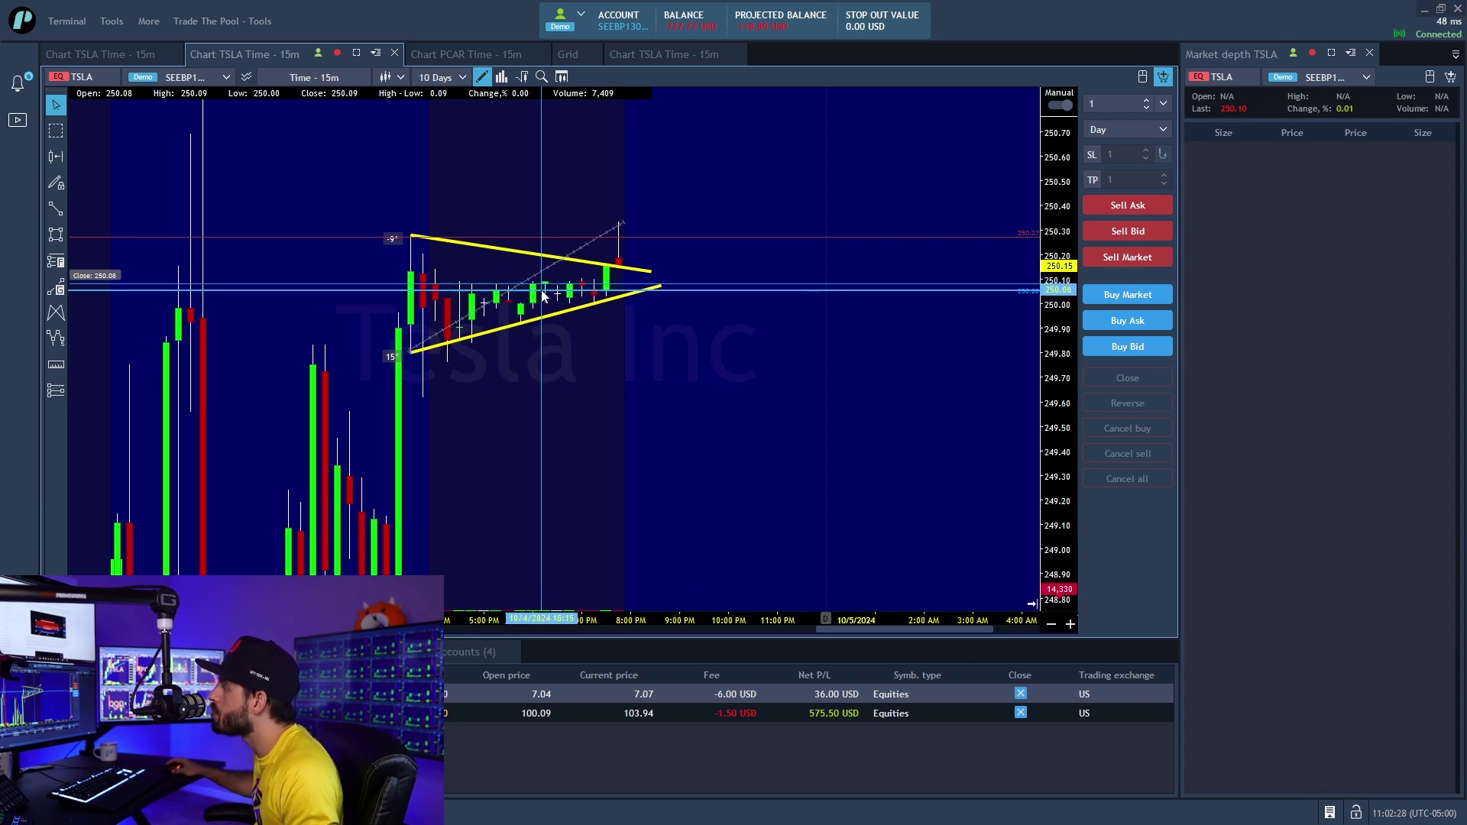
left_click(514, 293)
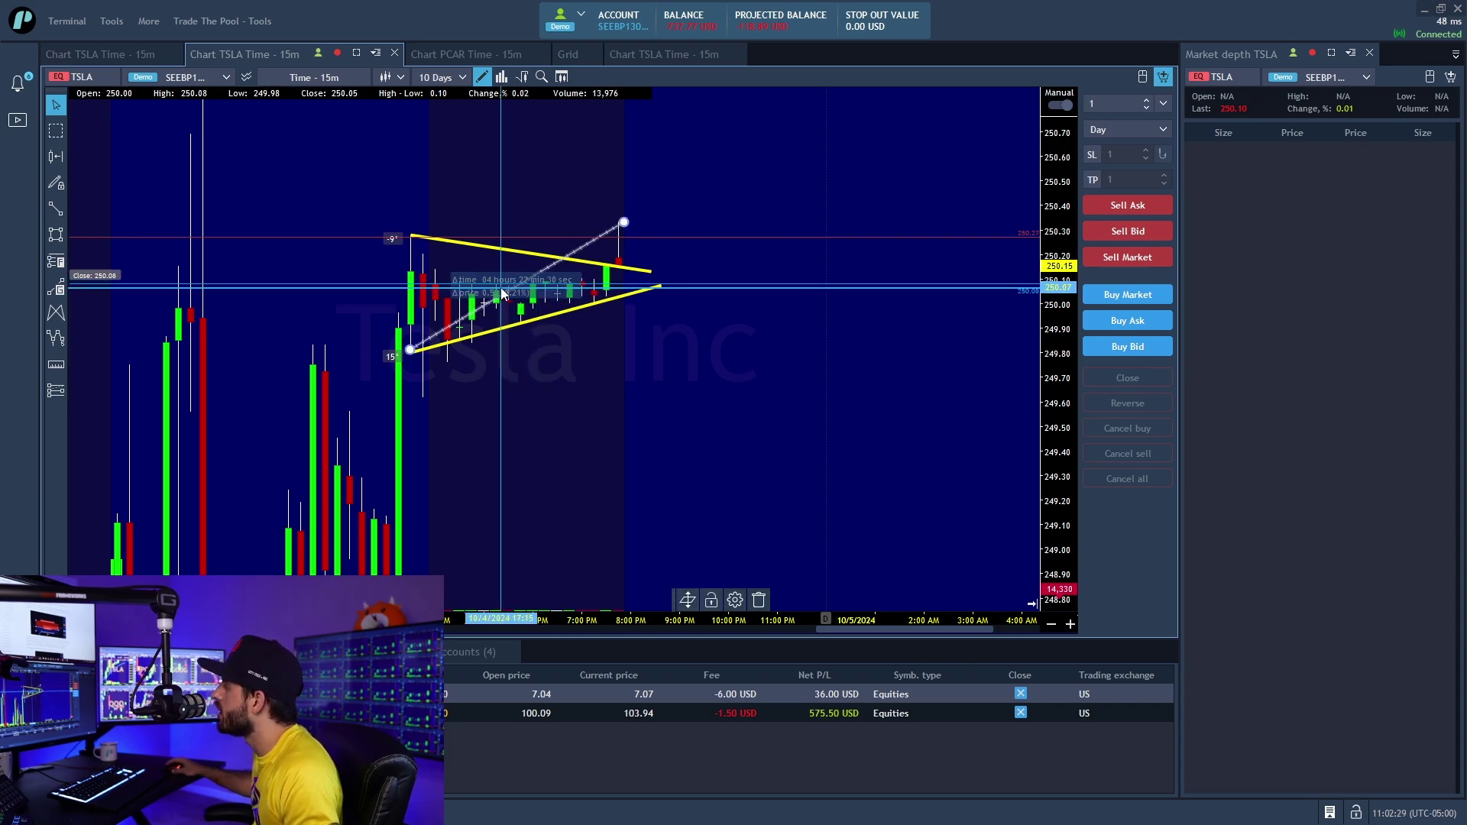
Make the ruler's readout text white, then select and delete the ruler.
left_click(729, 601)
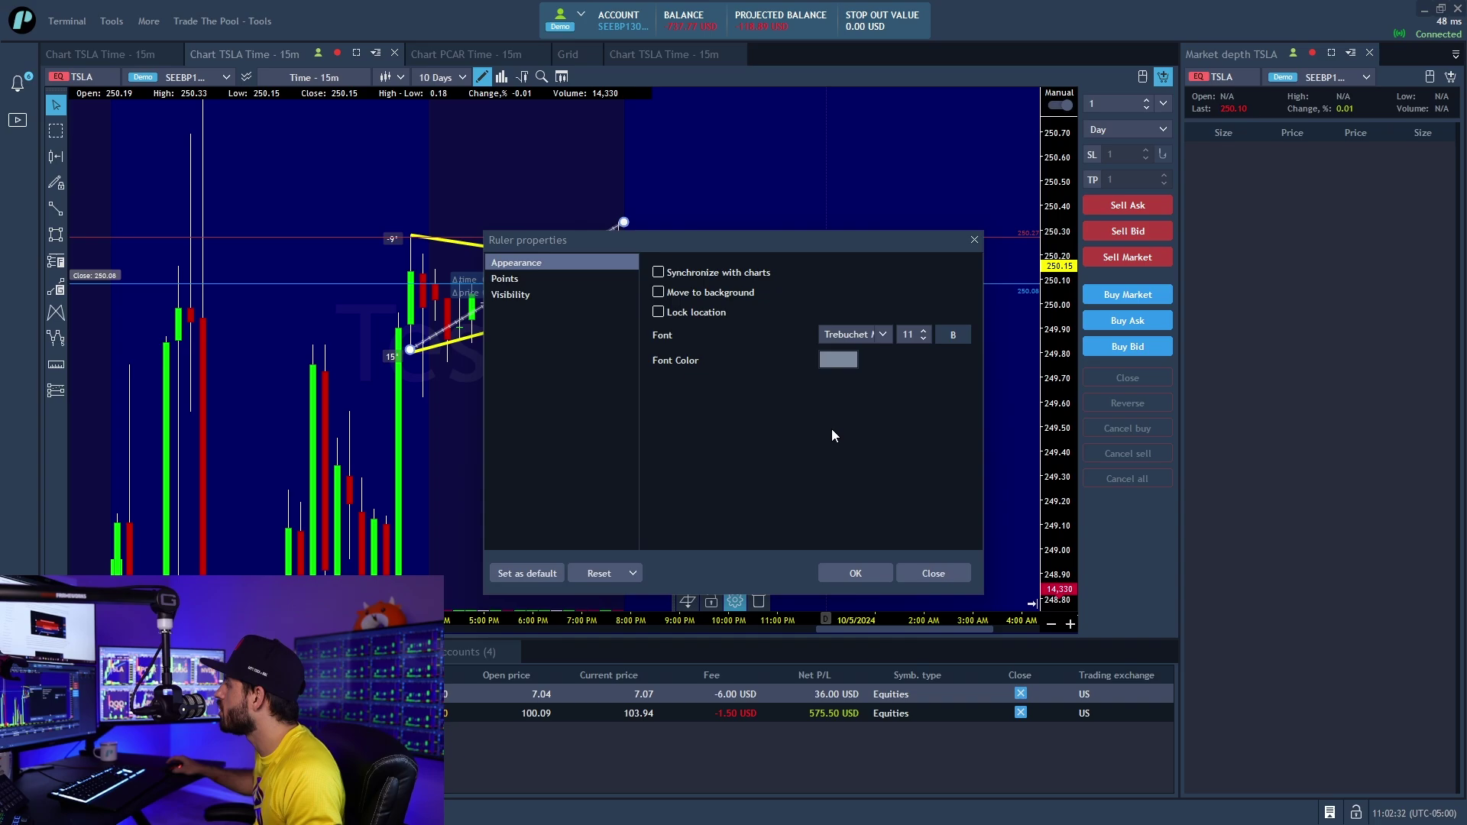
left_click(837, 364)
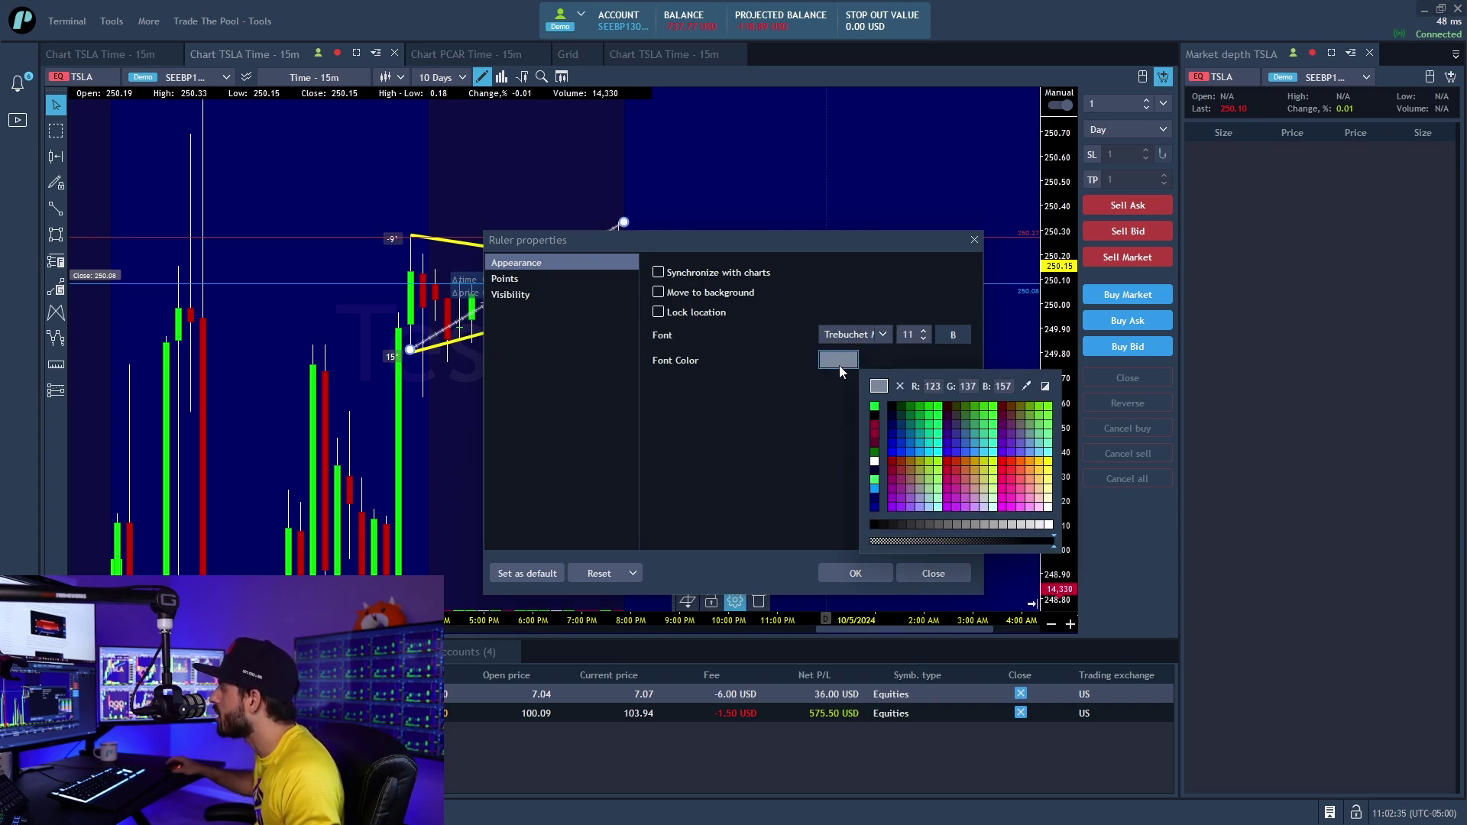
left_click(875, 461)
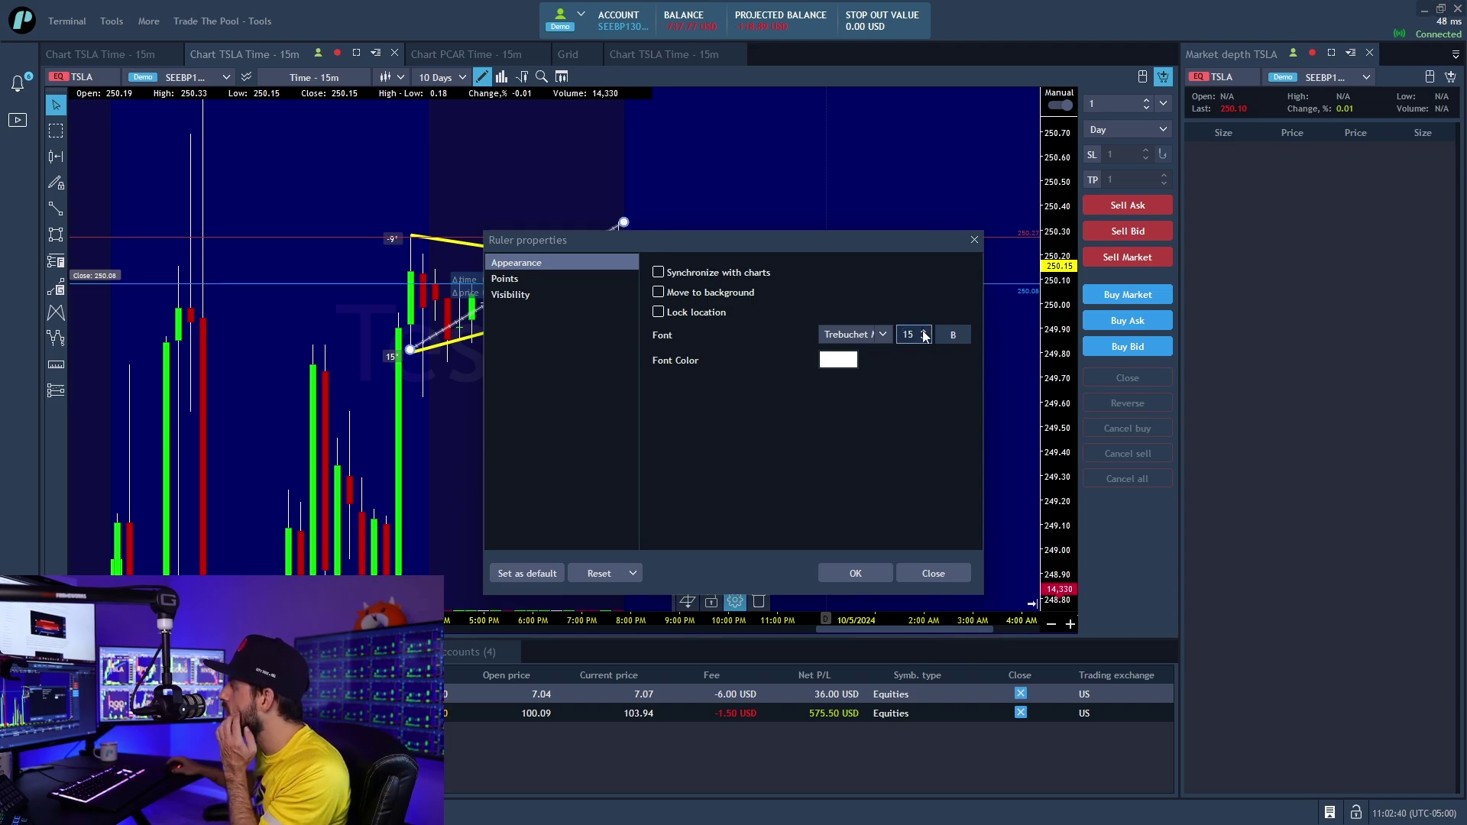
left_click(846, 574)
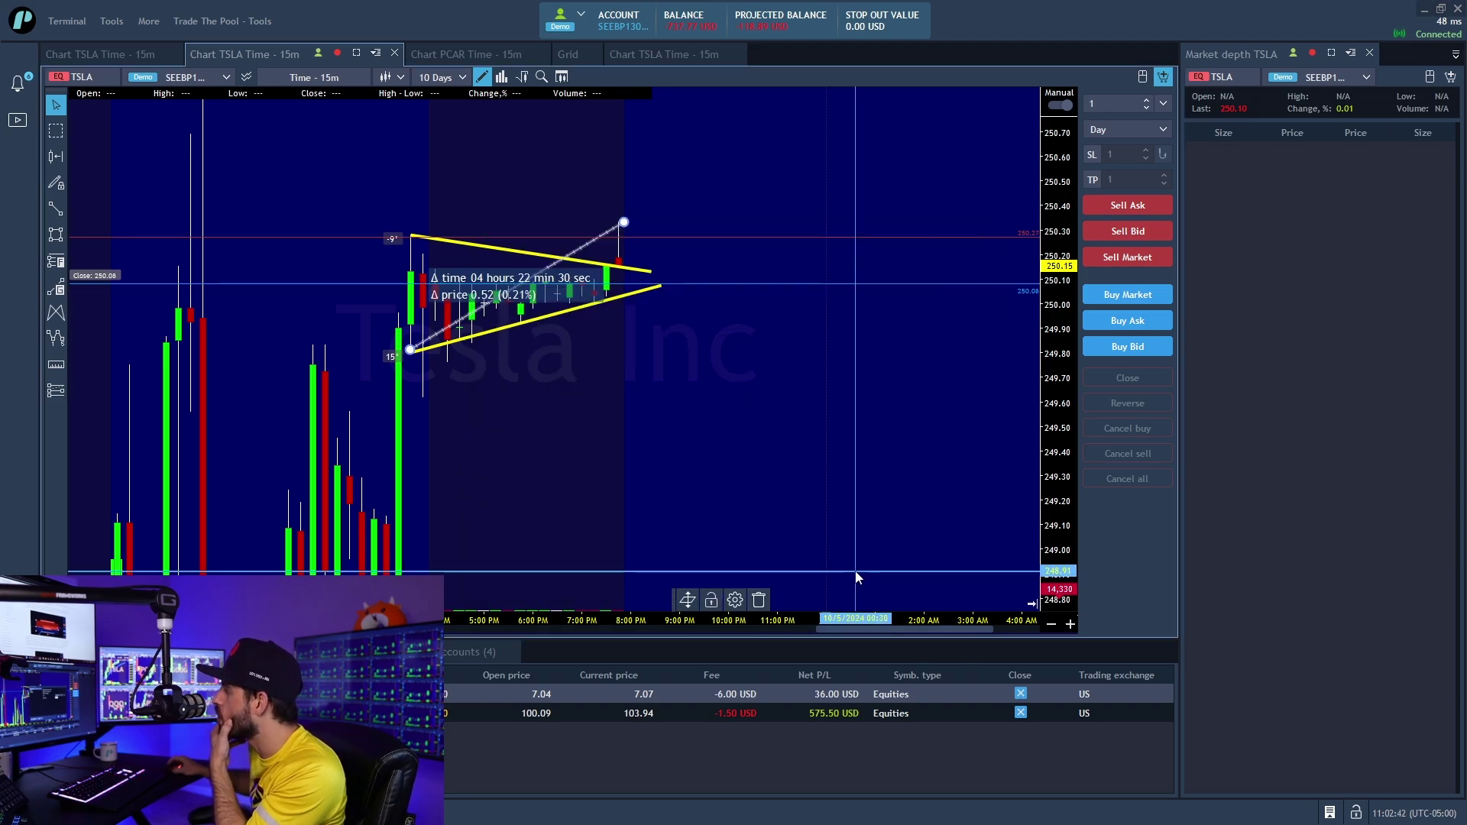
left_click(475, 315)
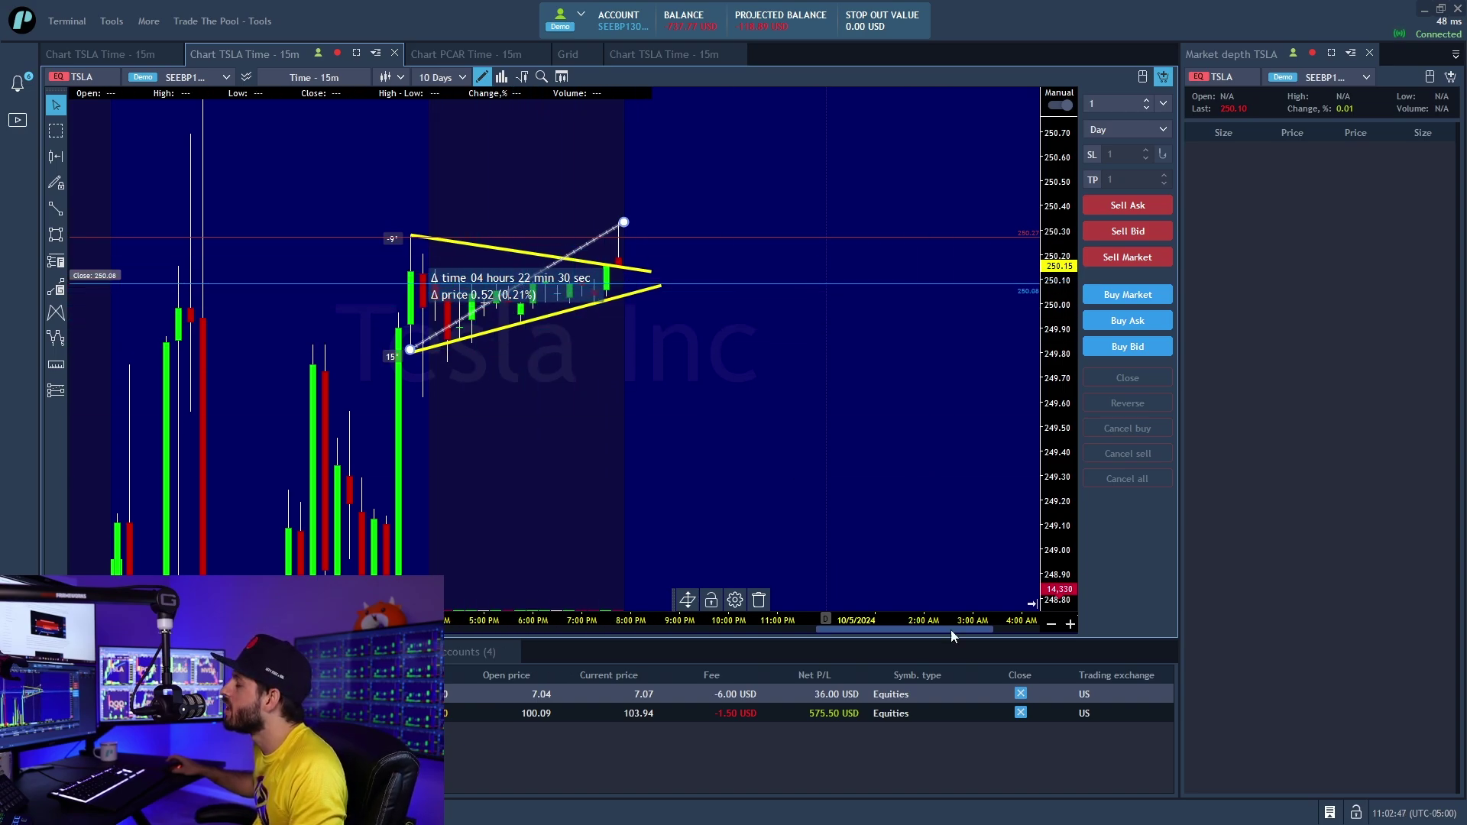
left_click(758, 602)
mouse_move(55, 391)
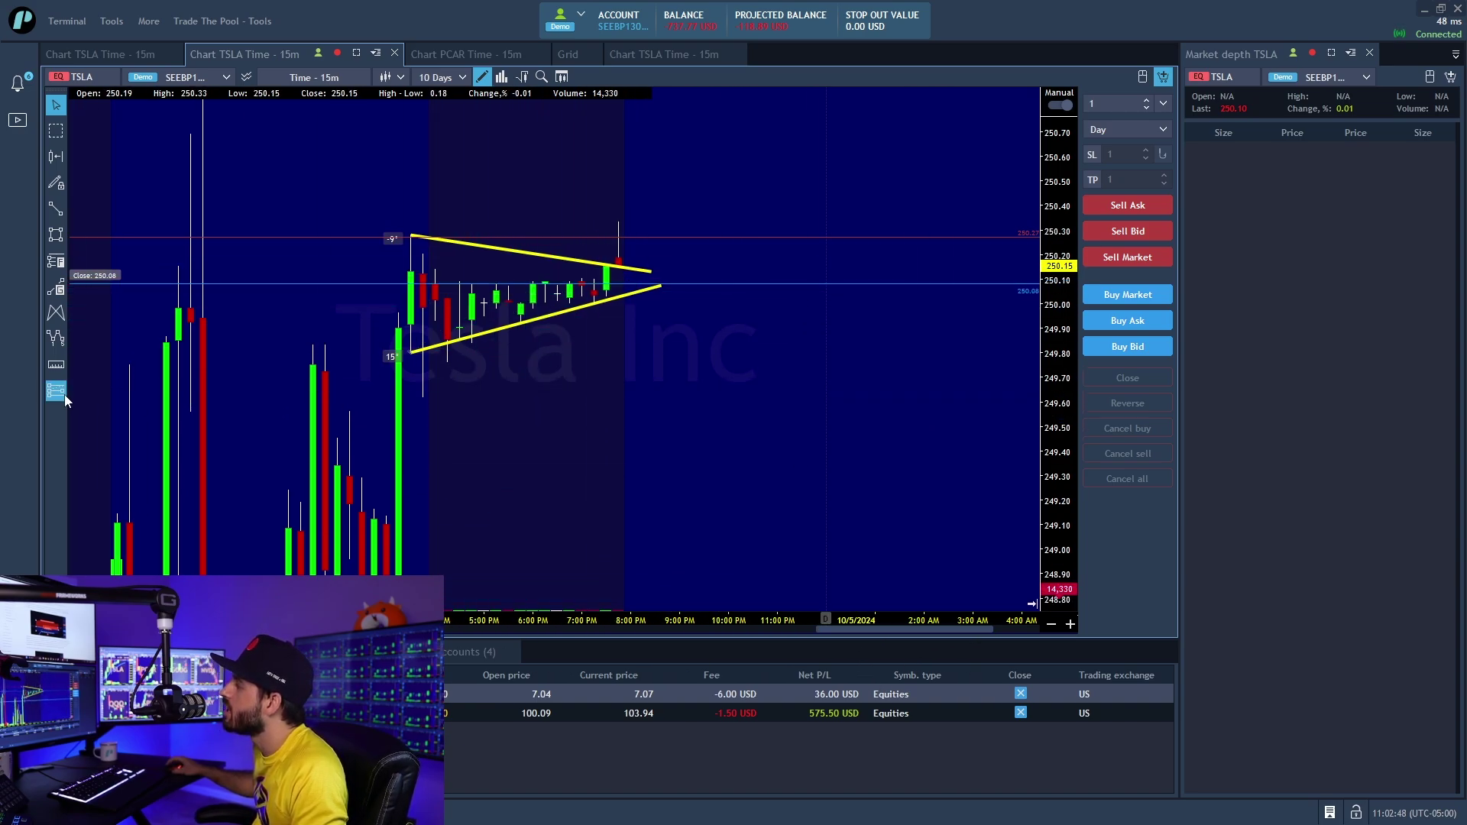
Switch the PCAR chart to daily candles.
left_click(130, 392)
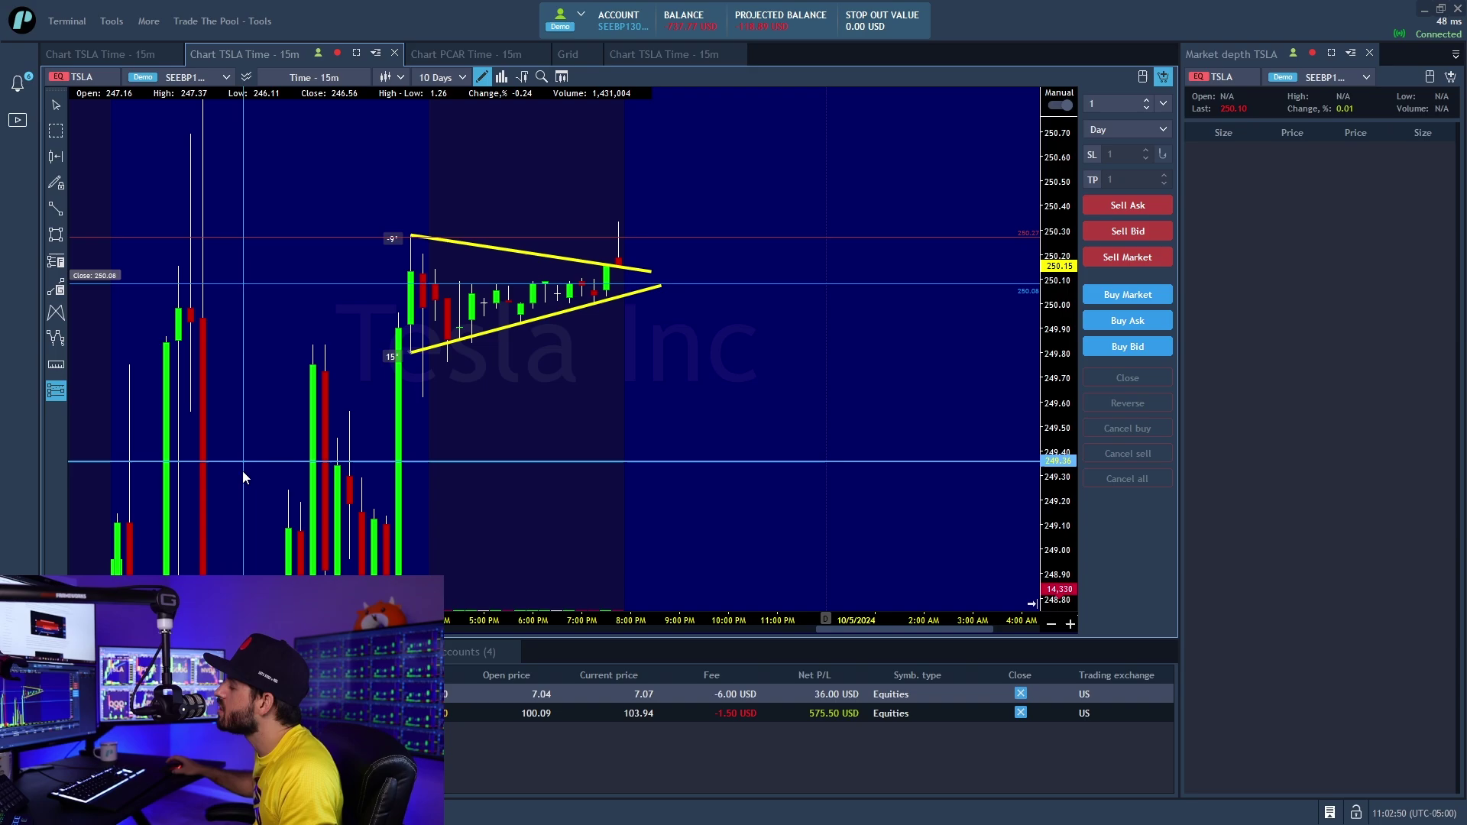
left_click(343, 713)
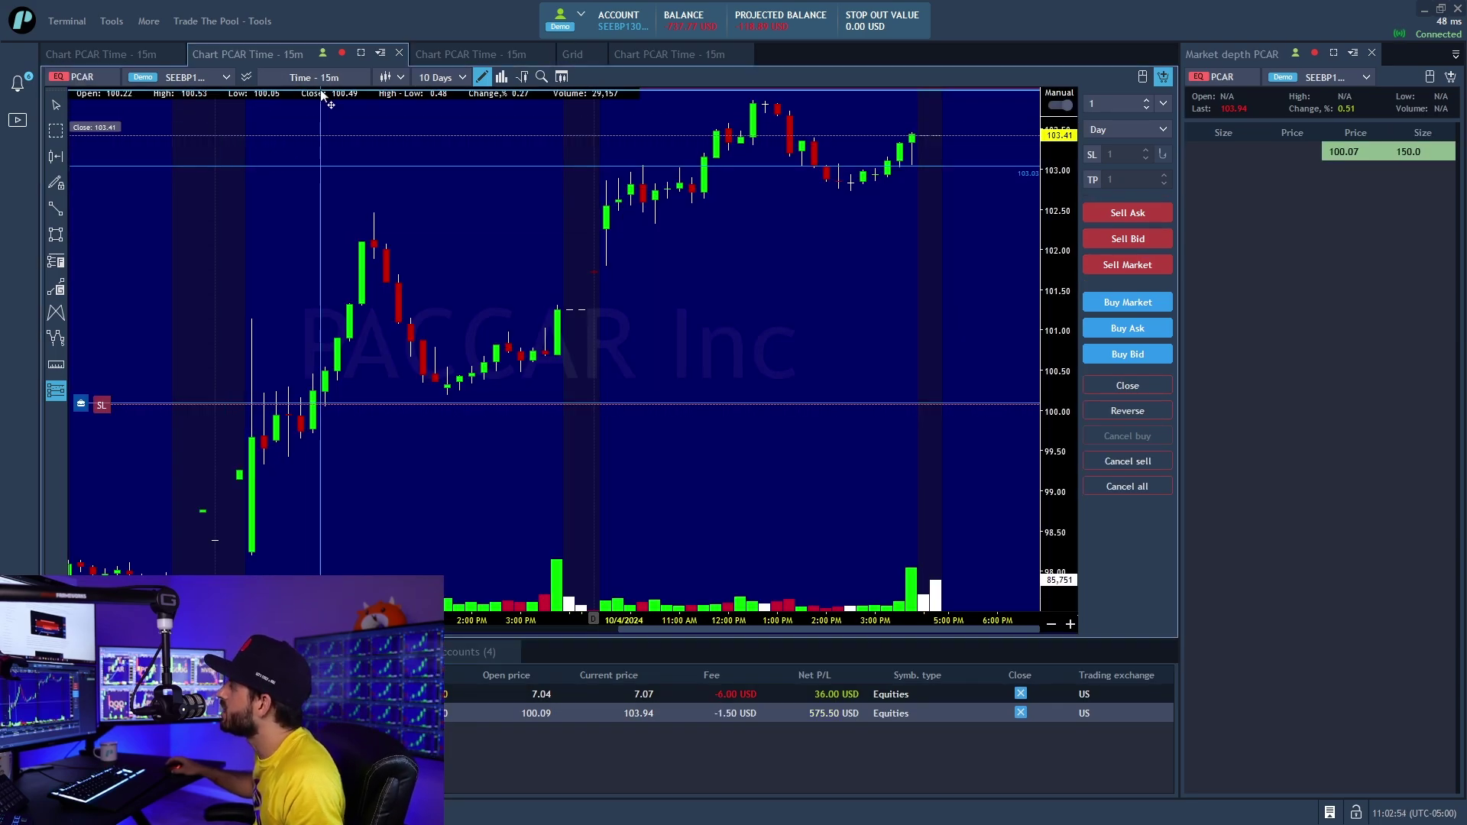
left_click(318, 92)
left_click(295, 173)
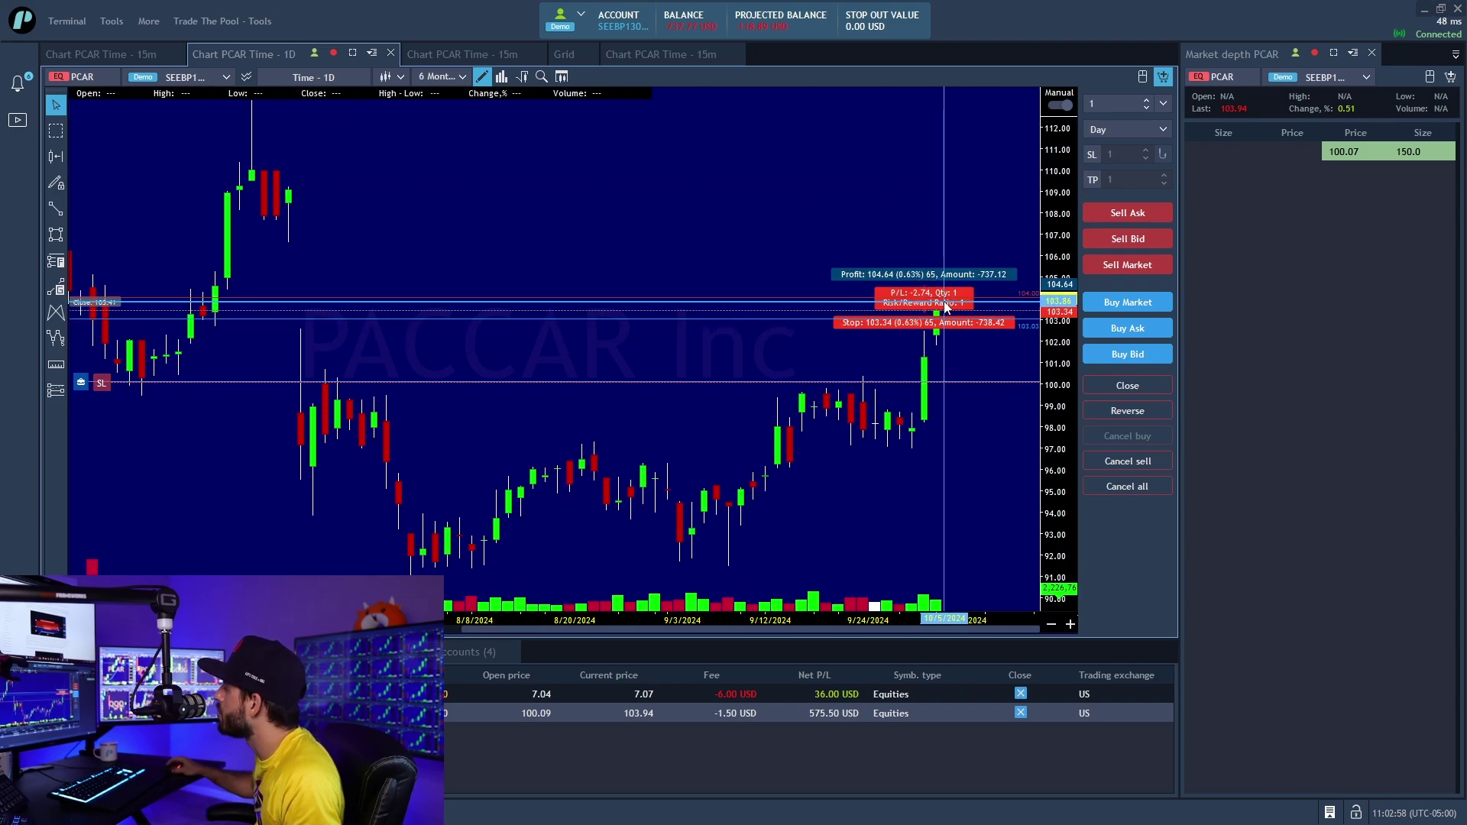
Remove the earlier long-position drawing via Object manager's Drawings list.
left_click_drag(918, 303, 680, 260)
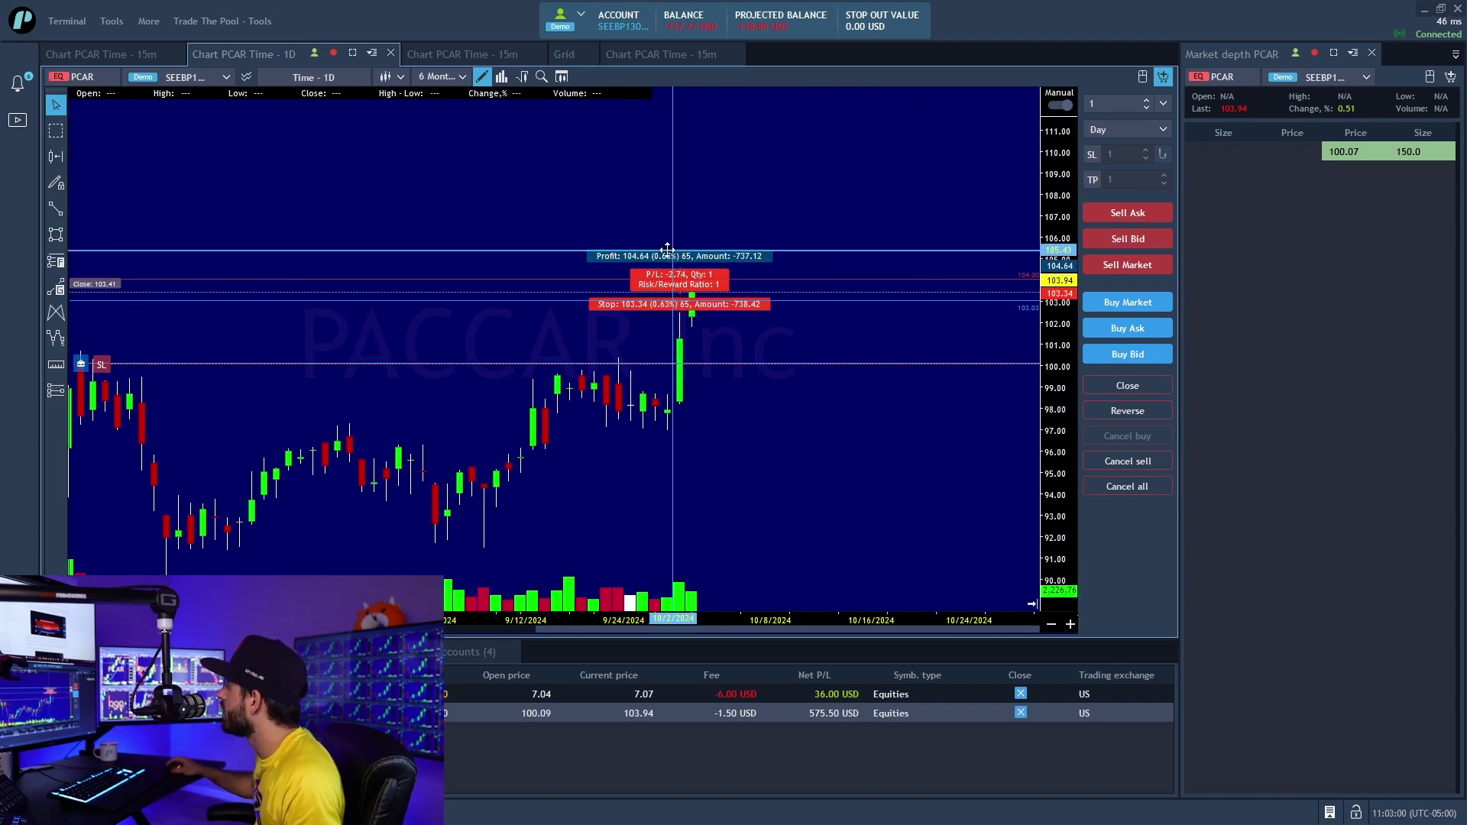
right_click(680, 259)
left_click(627, 346)
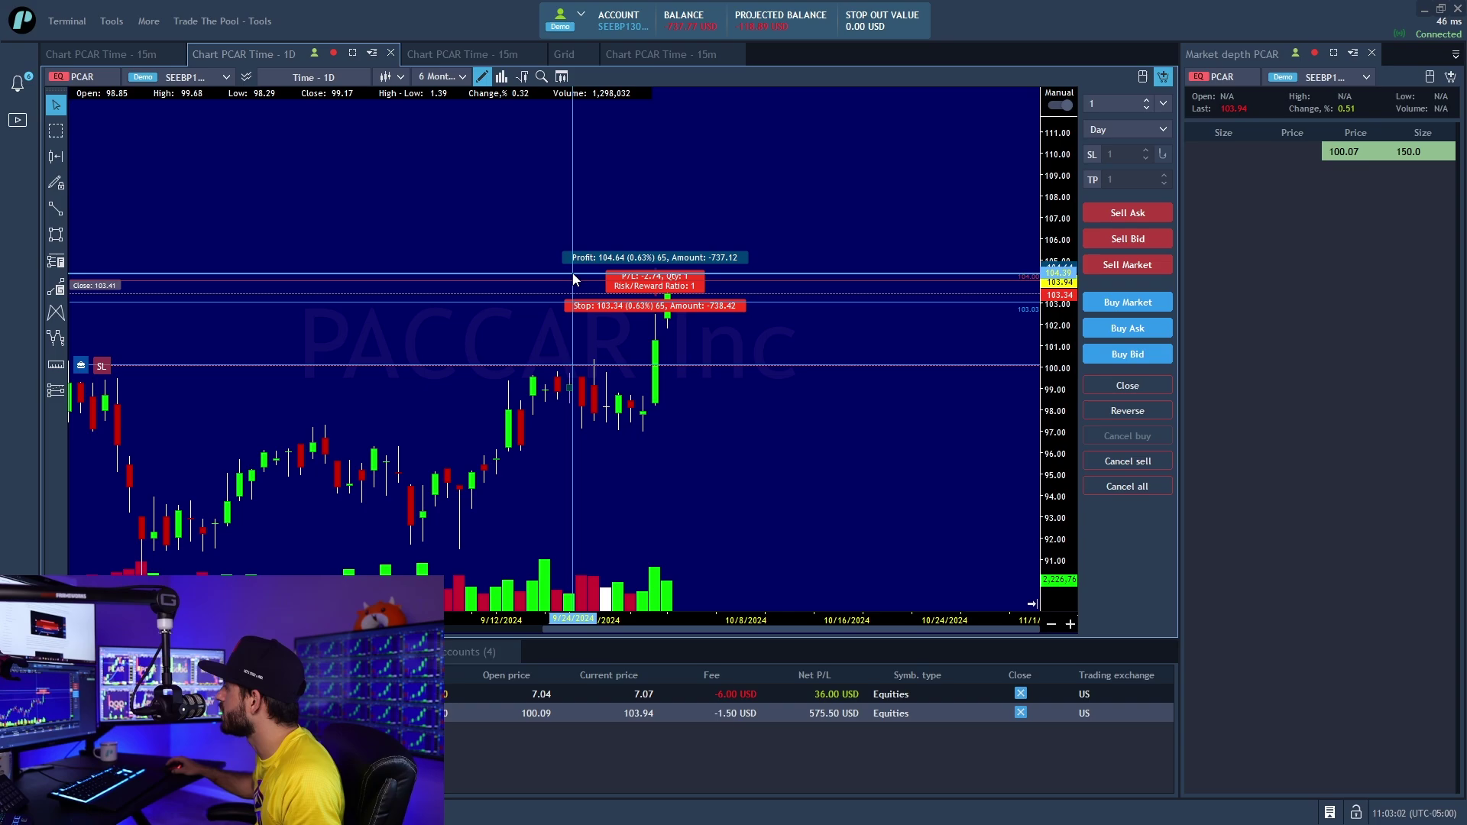
left_click_drag(640, 256, 637, 302)
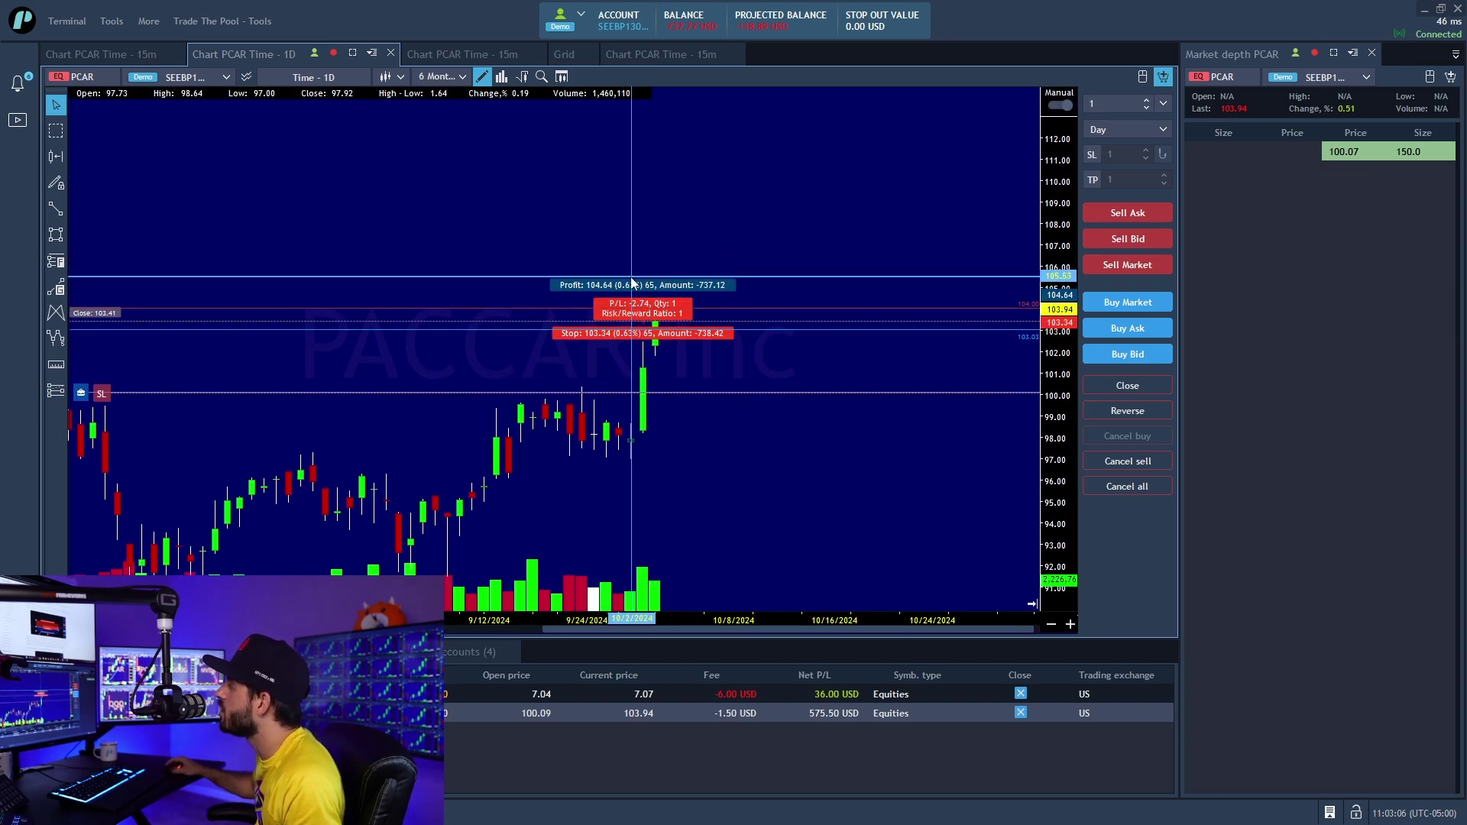
left_click_drag(638, 305, 626, 297)
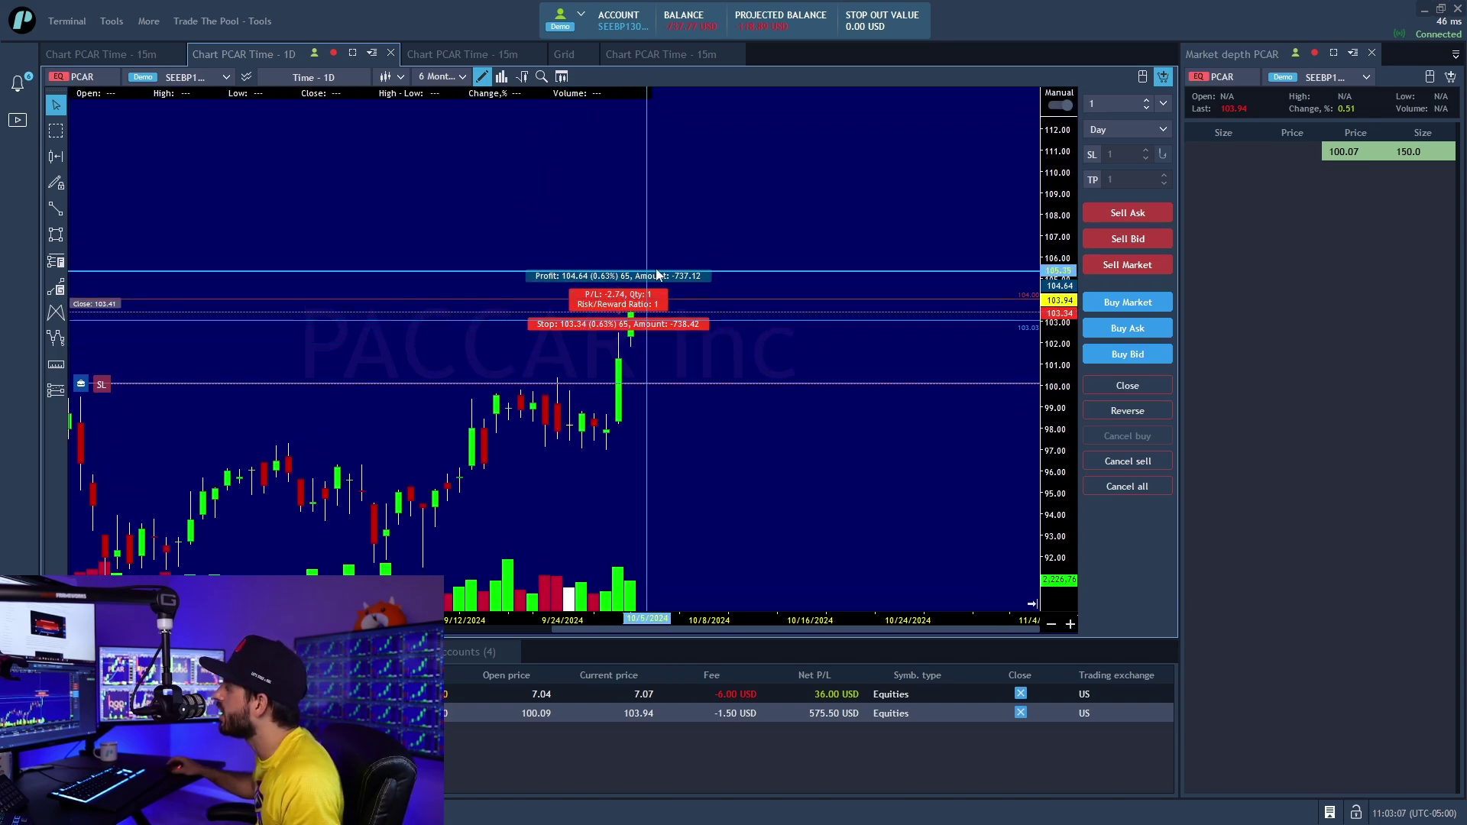
left_click(539, 76)
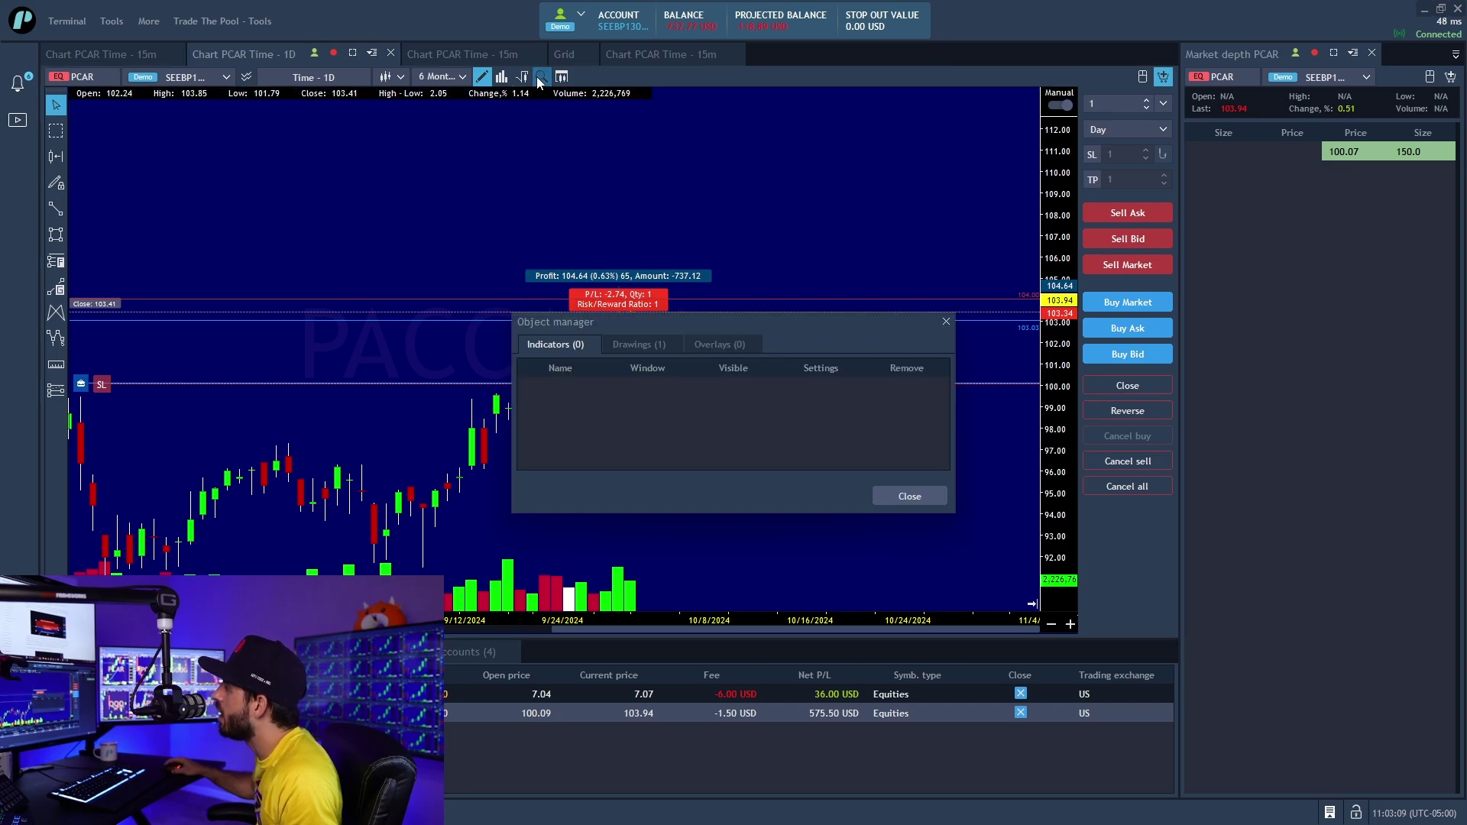
left_click(638, 345)
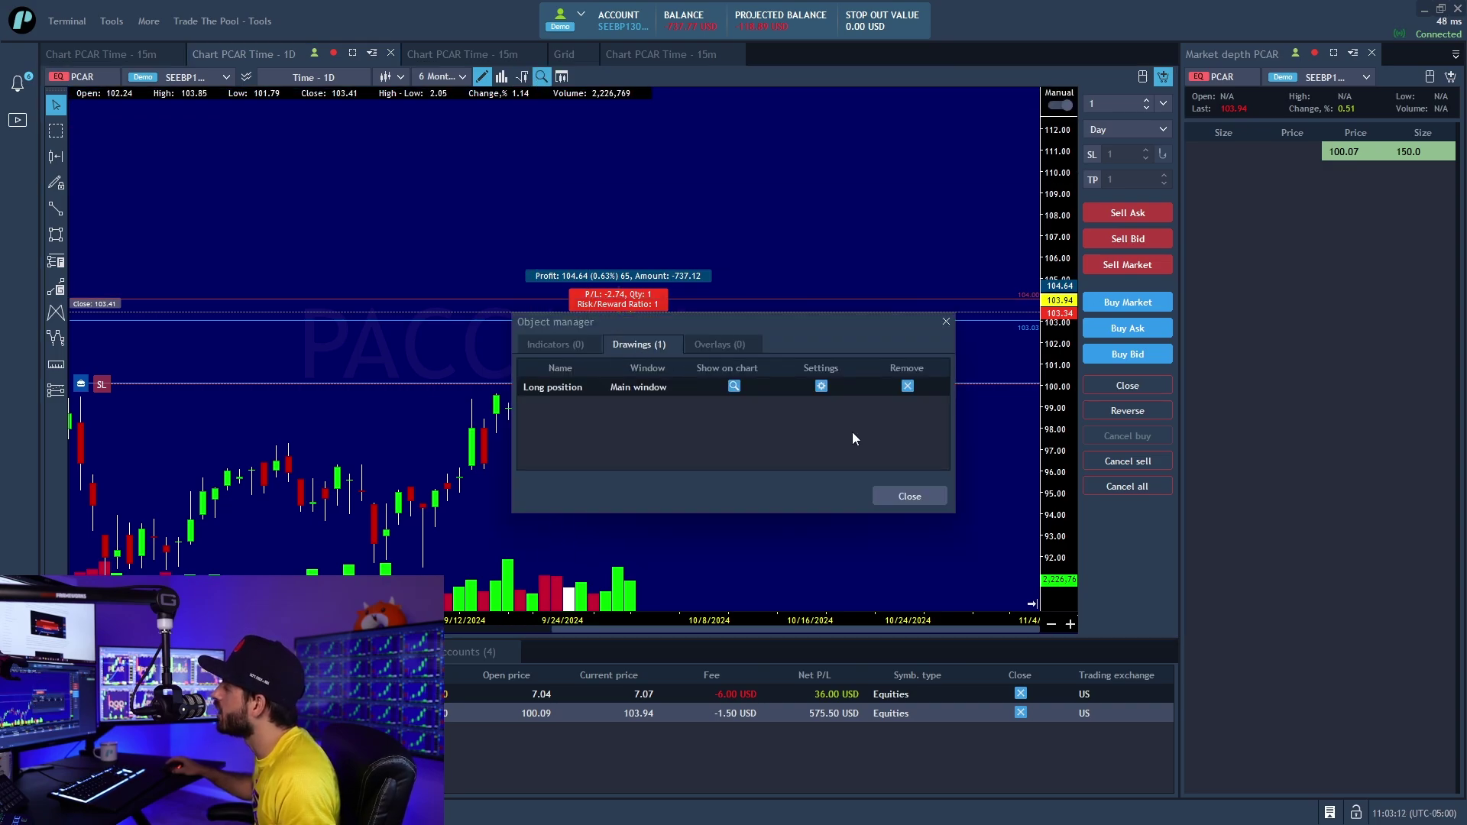
left_click(909, 385)
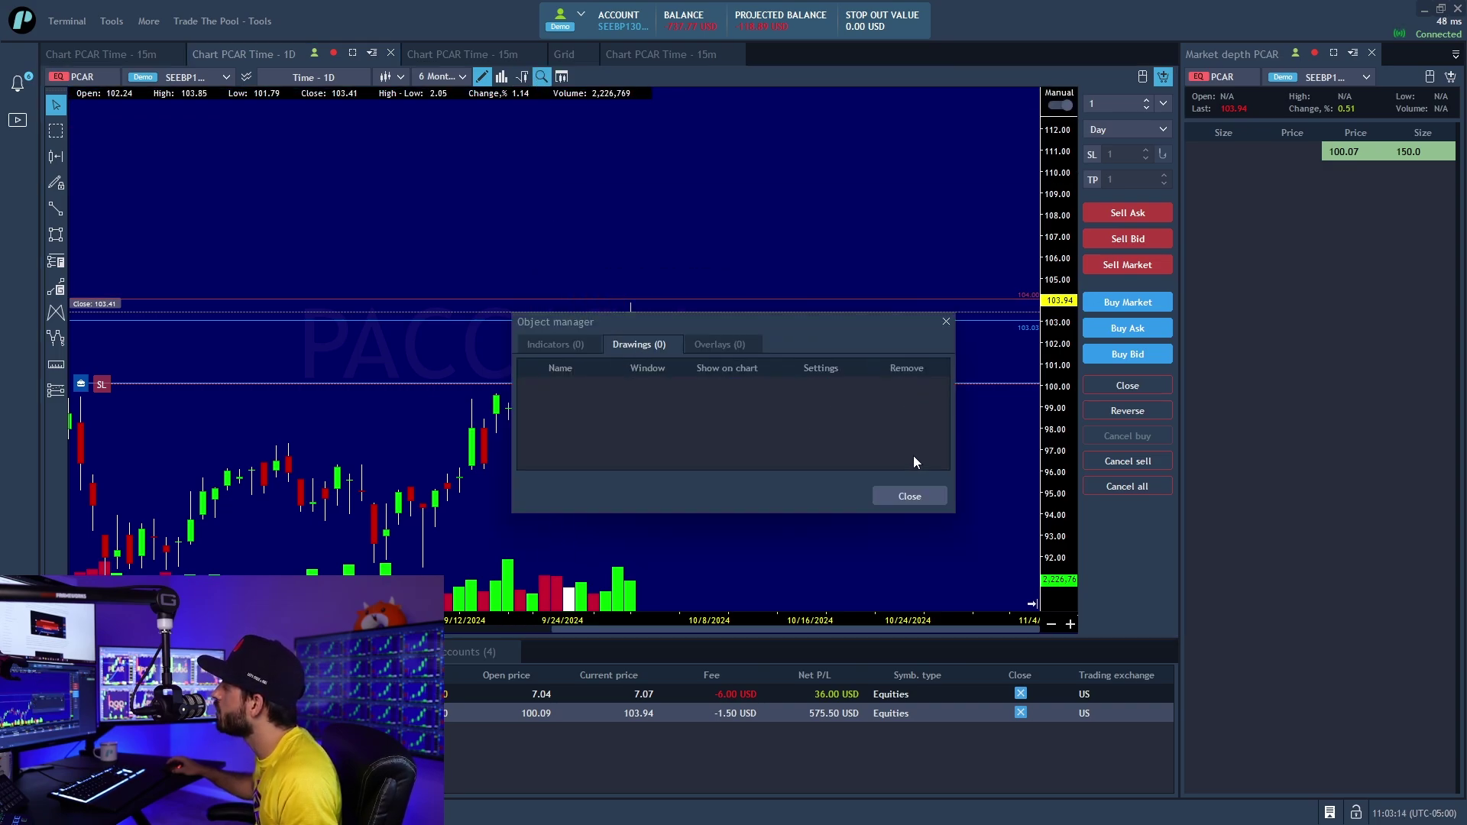
left_click(898, 497)
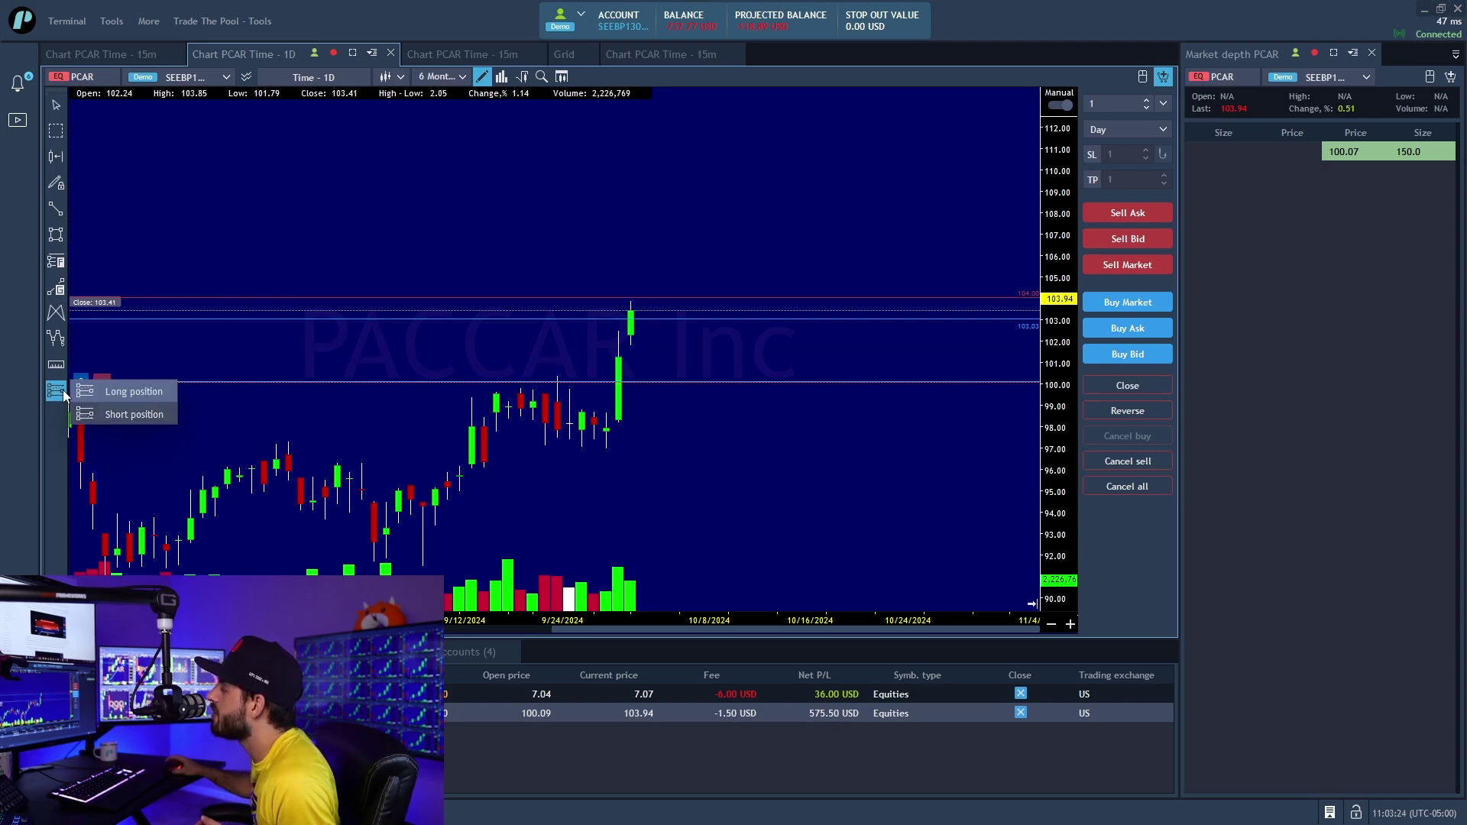
Place a long position with entry near 100.04 and stop raised to 98.00.
left_click(116, 391)
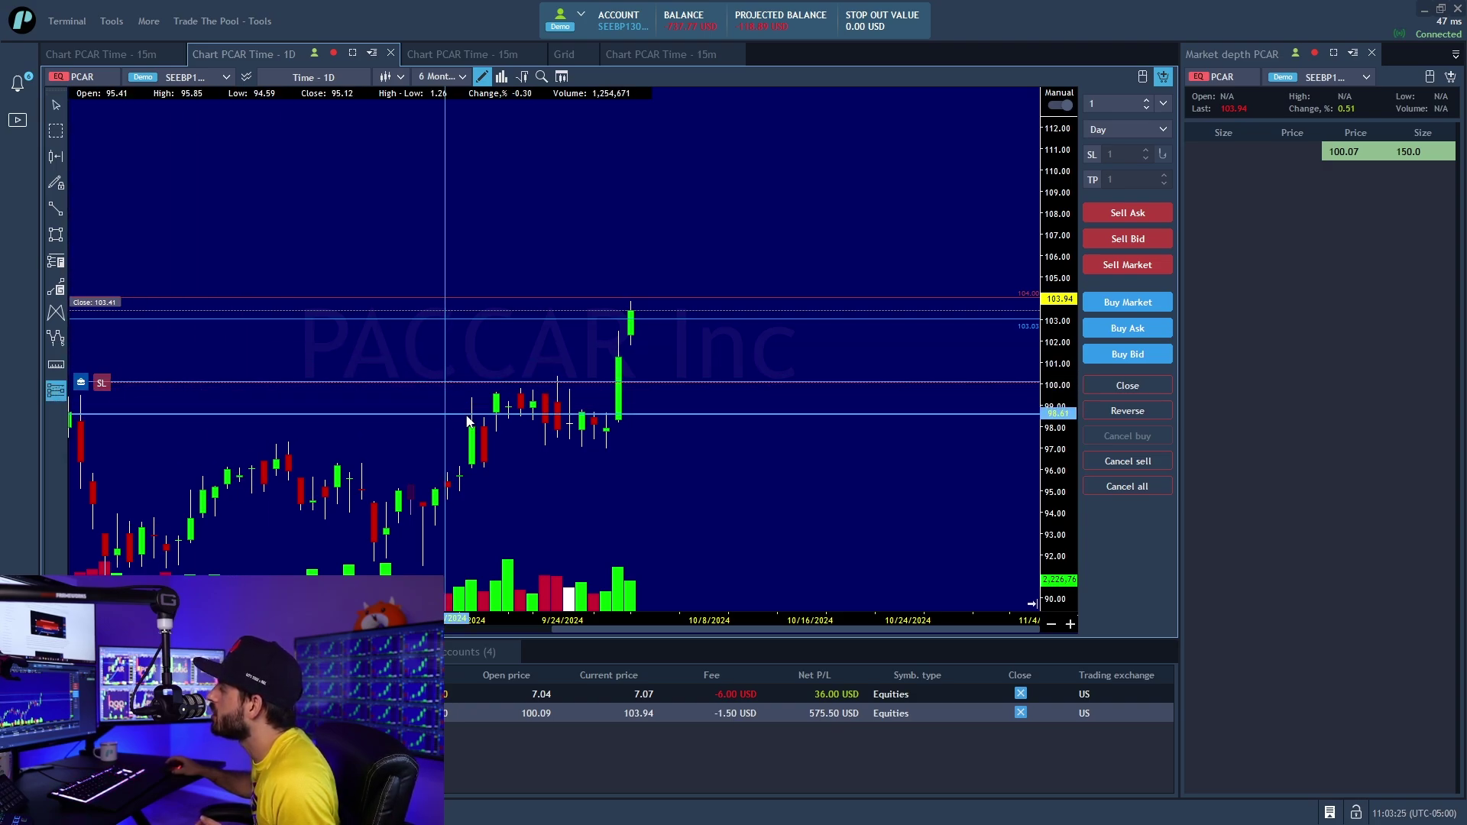
left_click(628, 384)
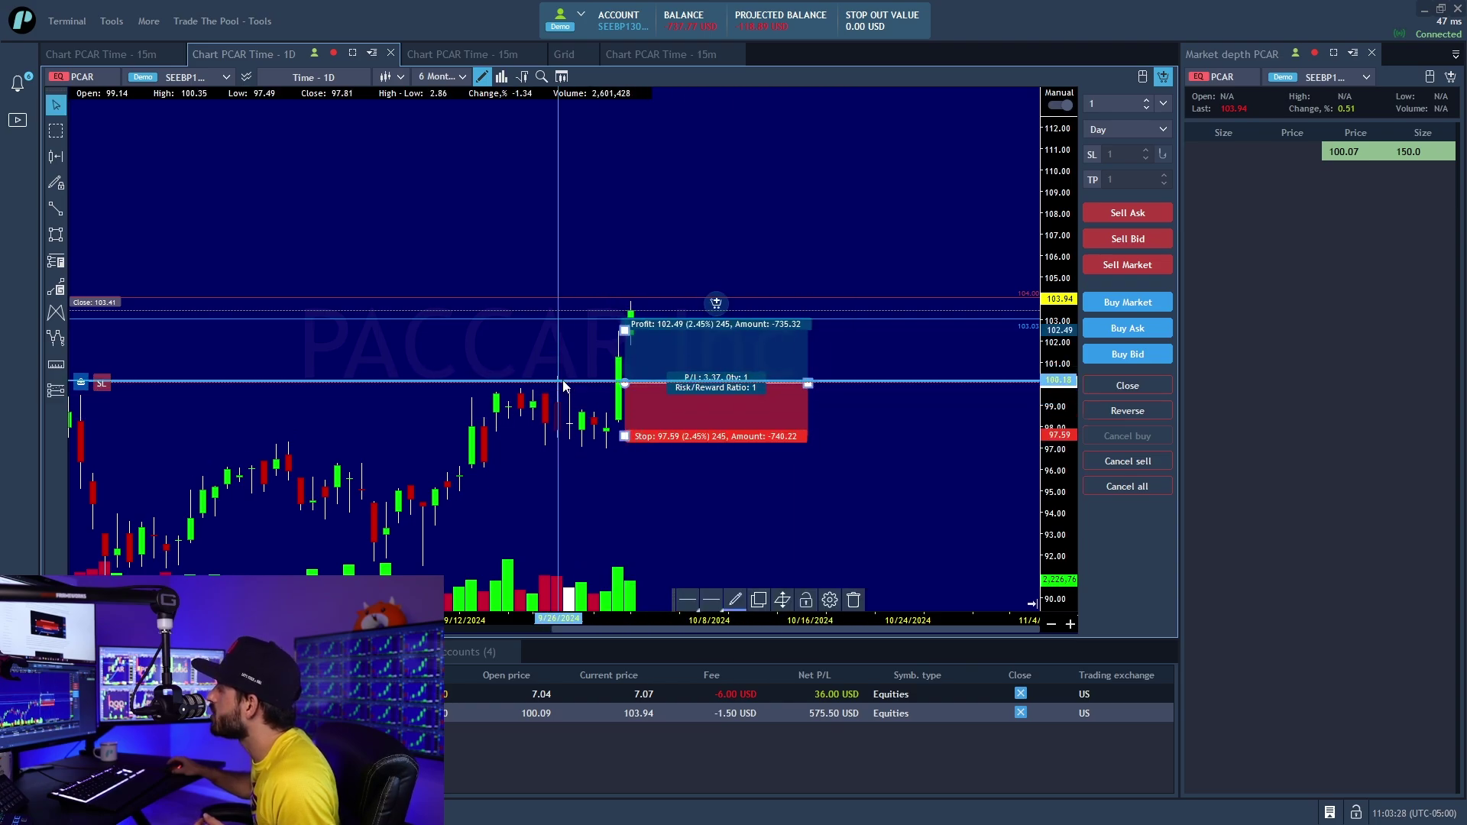
left_click_drag(624, 436, 618, 426)
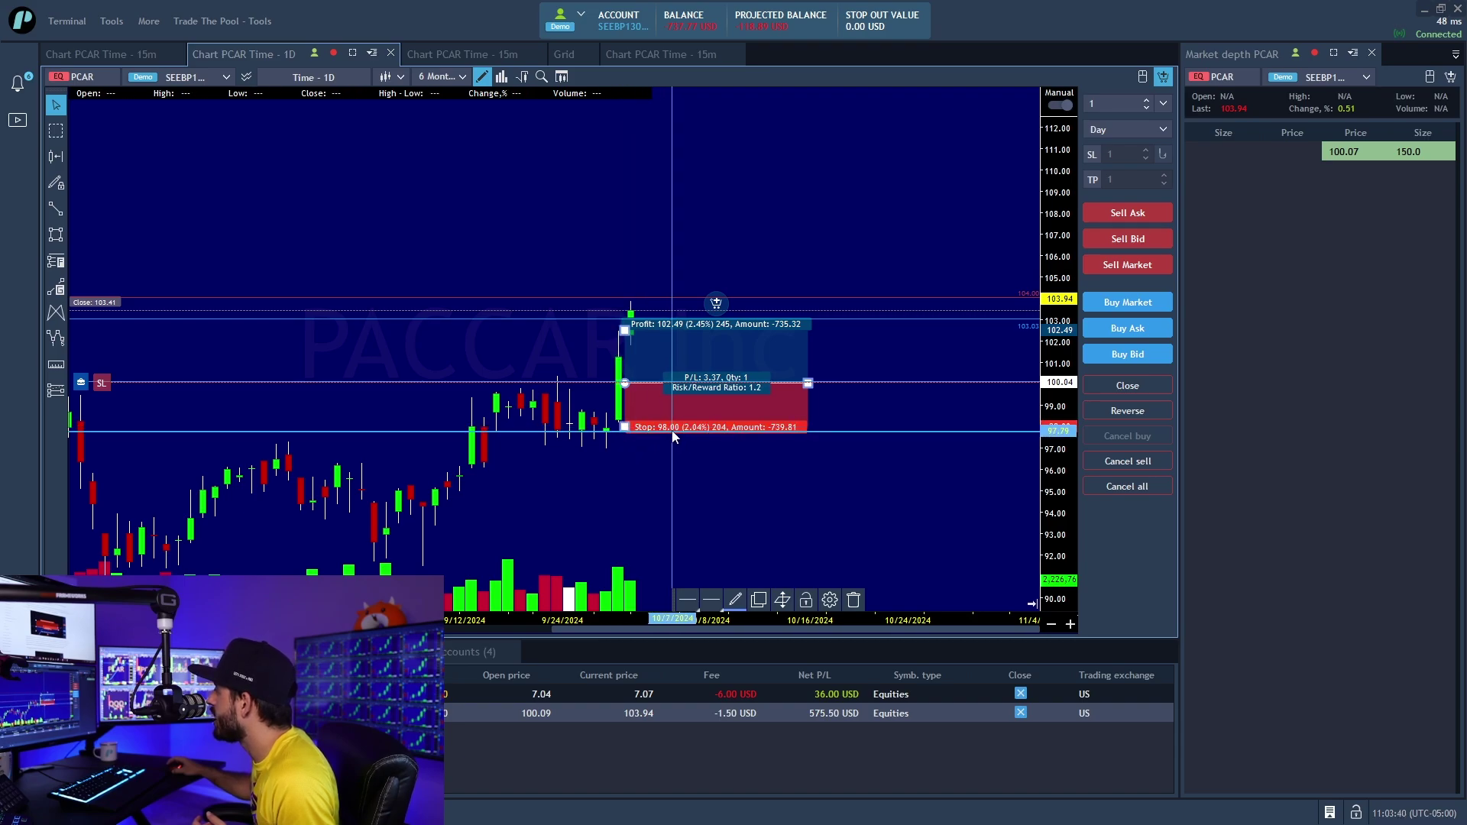
Review the Long position properties tabs and close without changes.
right_click(628, 427)
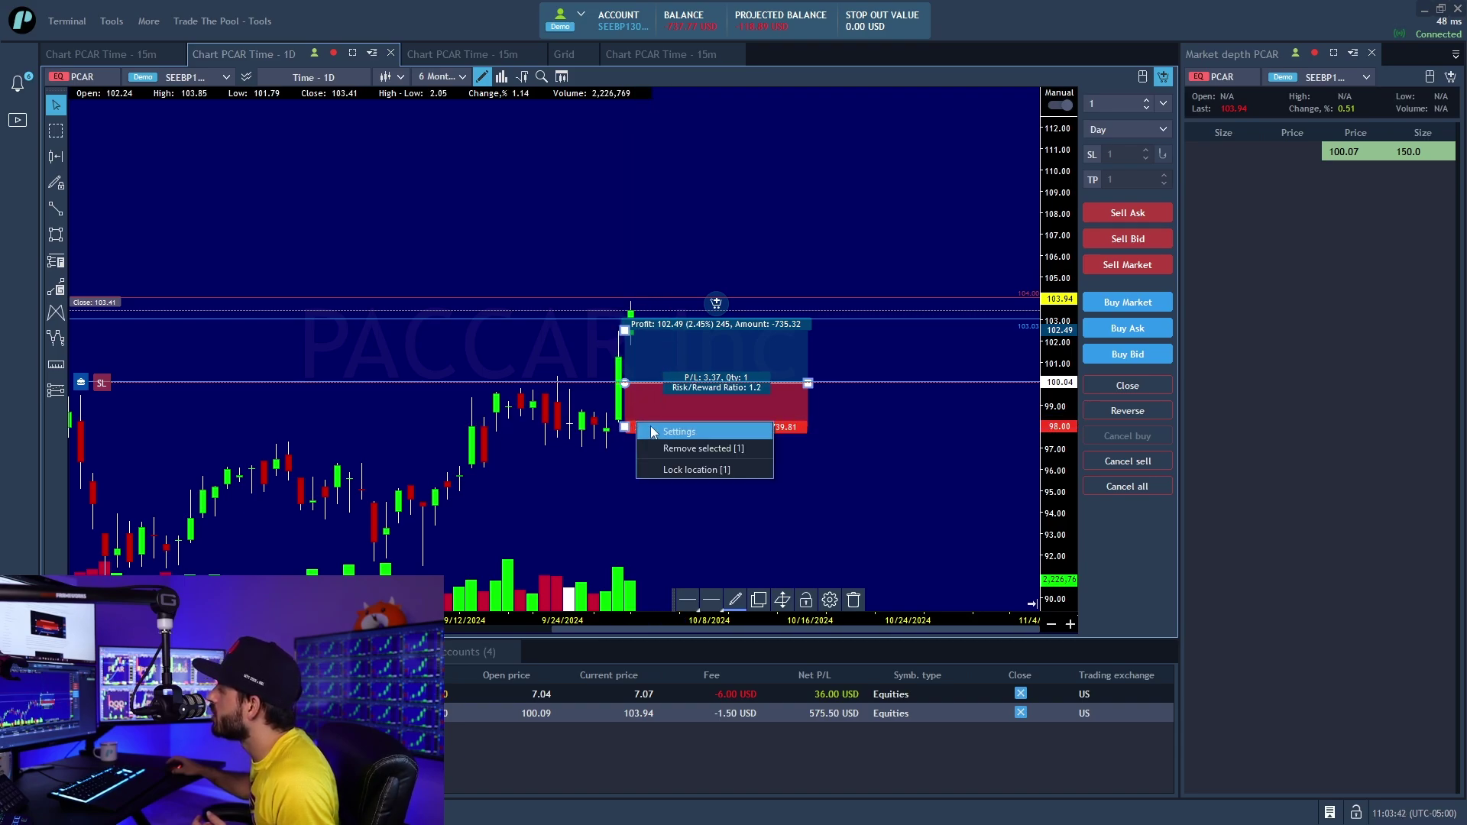
left_click(656, 431)
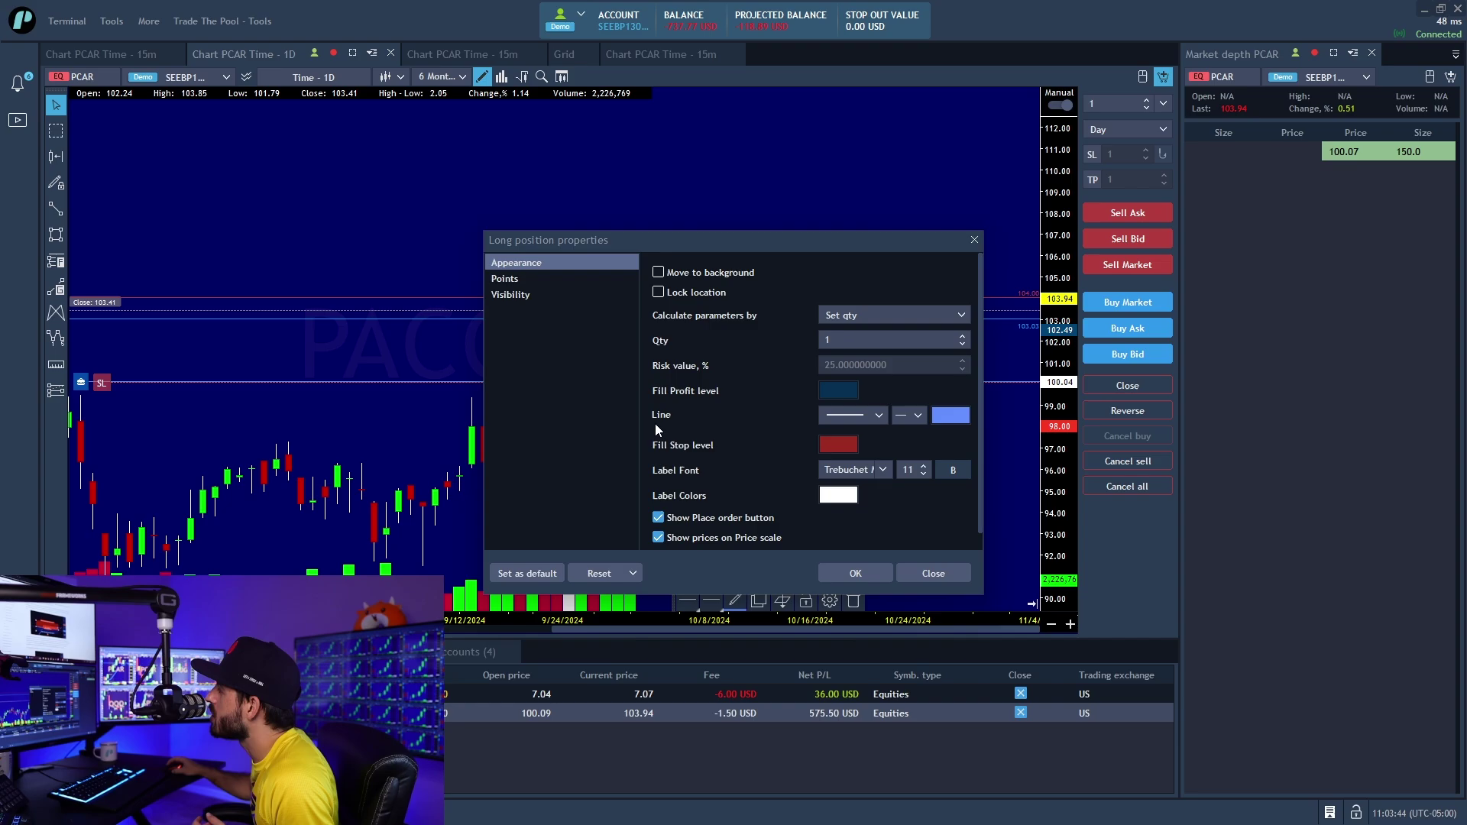
left_click(530, 281)
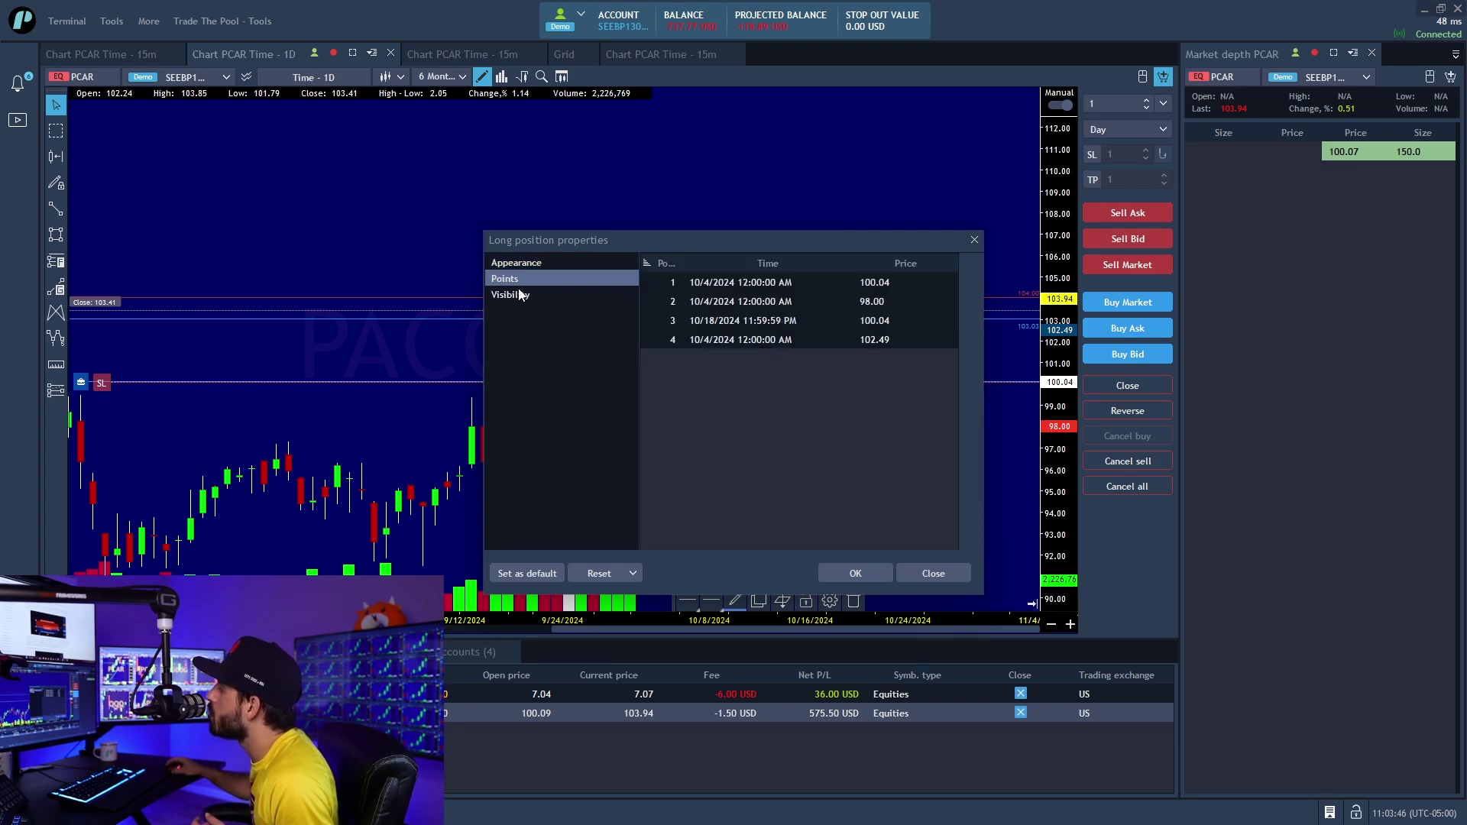
left_click(529, 294)
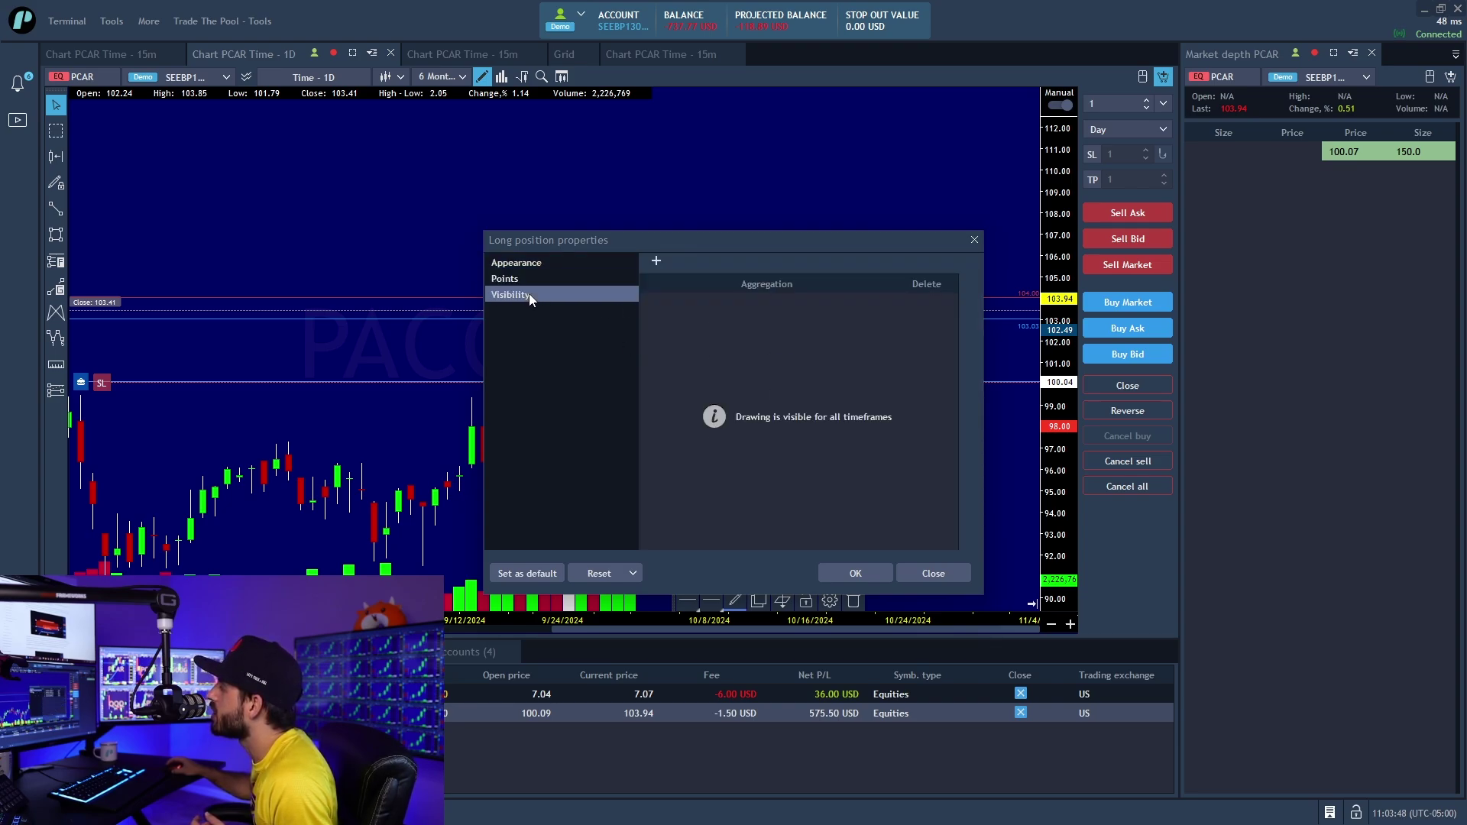
left_click(522, 263)
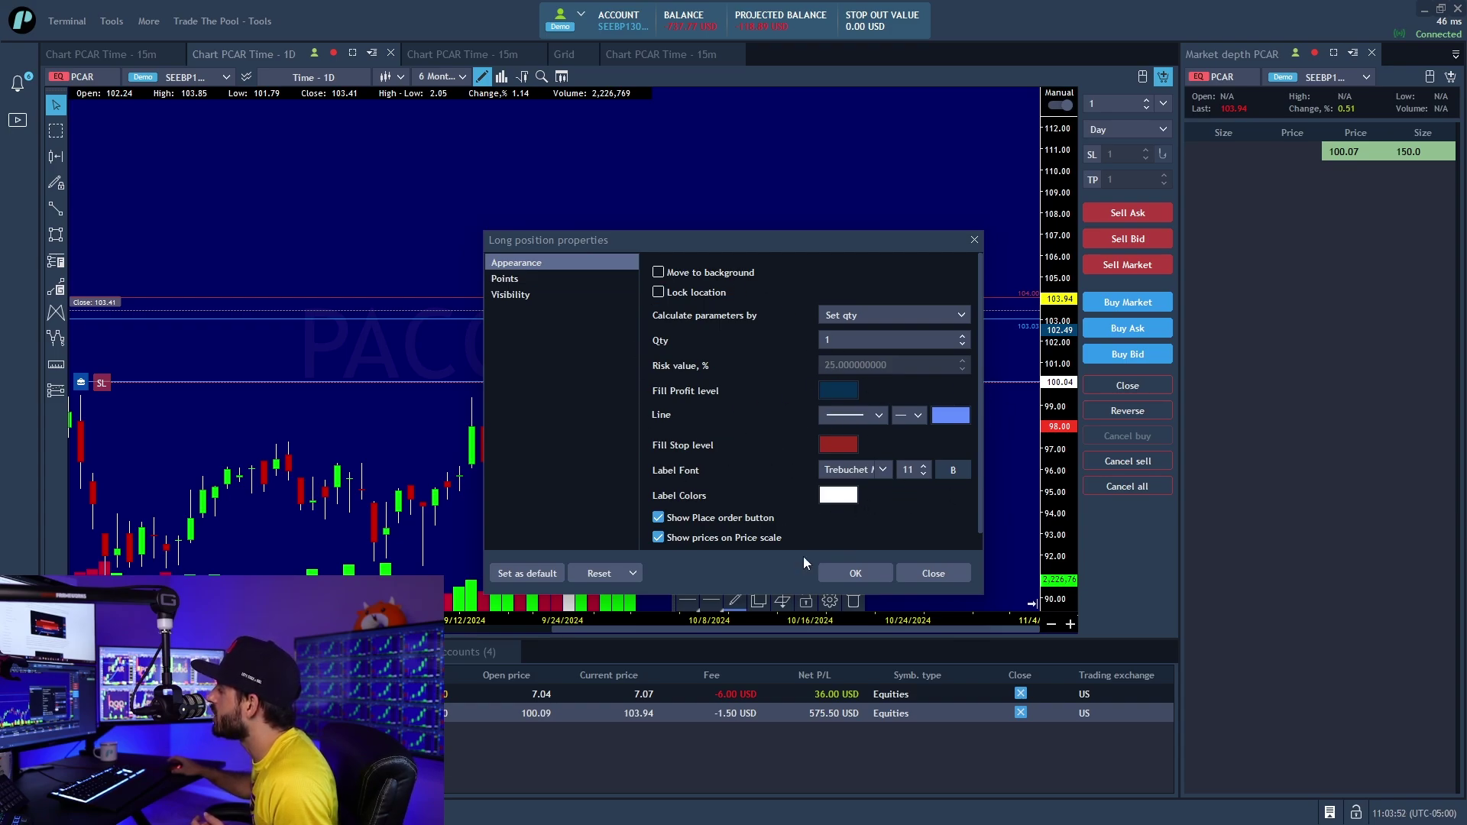
scroll(772, 393, "down", 1)
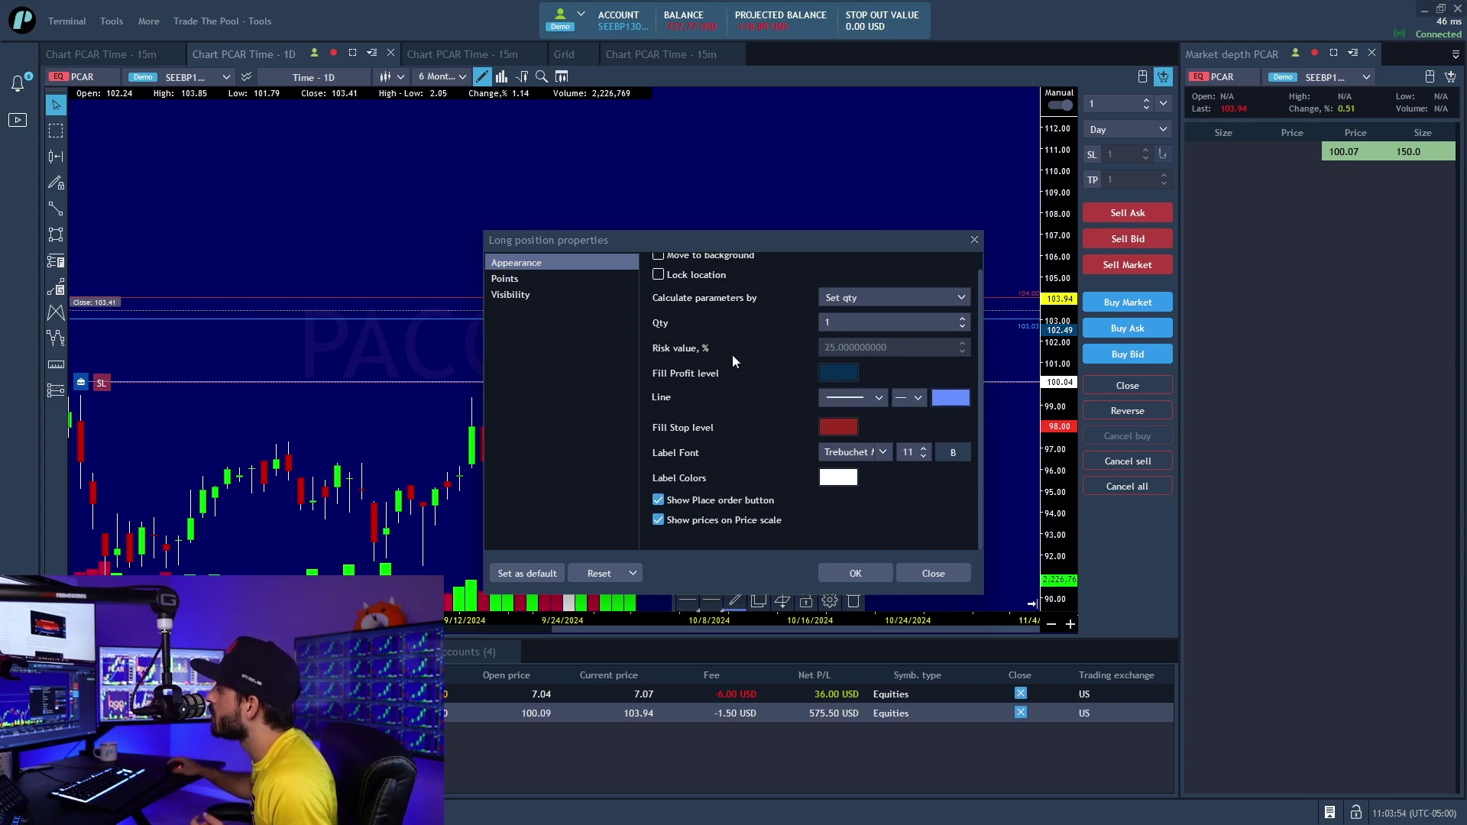
scroll(733, 374, "up", 1)
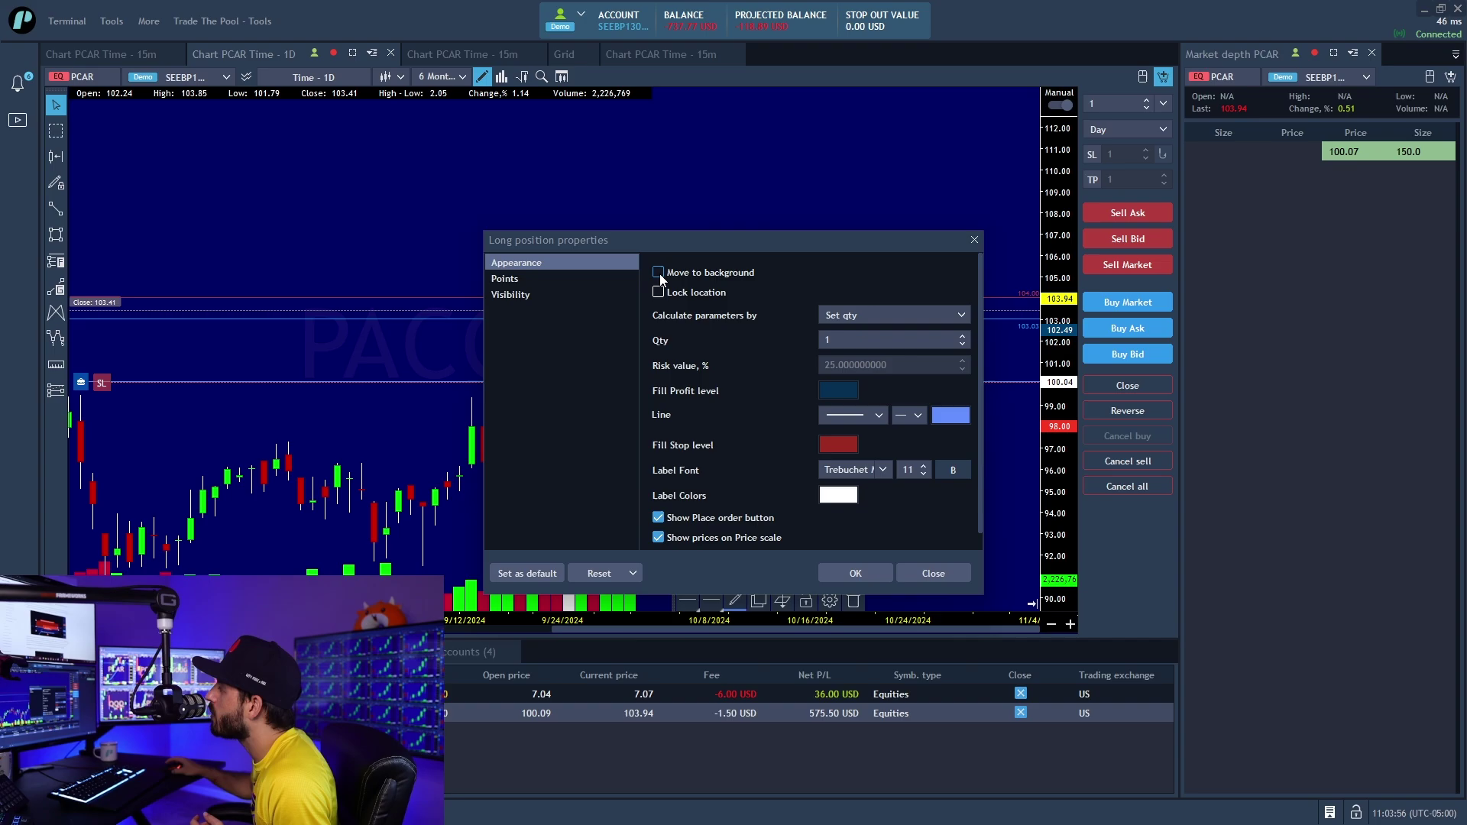
left_click(866, 571)
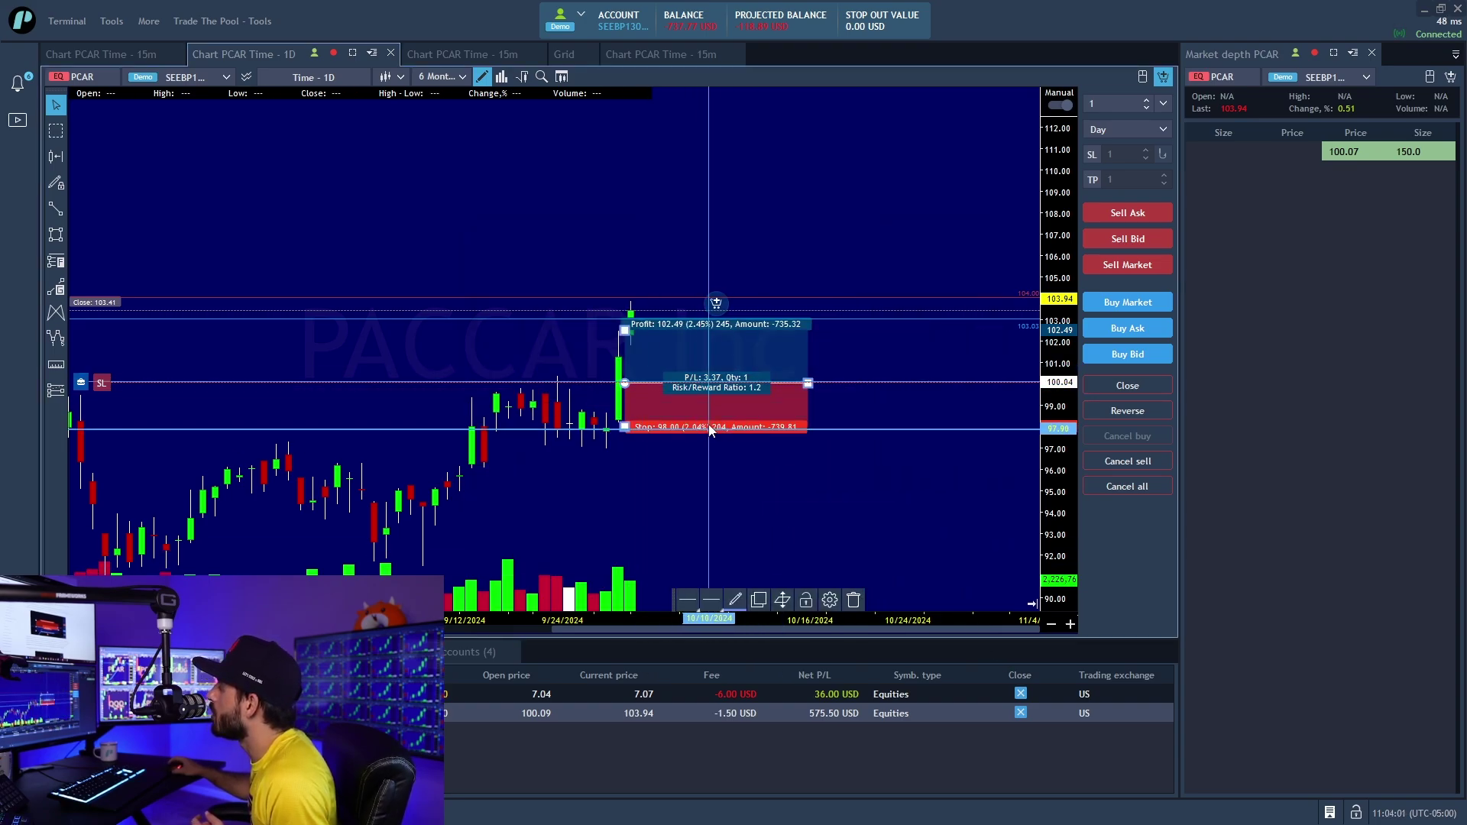
Stretch the take-profit to about 109.74 for a 4.81 risk/reward.
left_click(1070, 625)
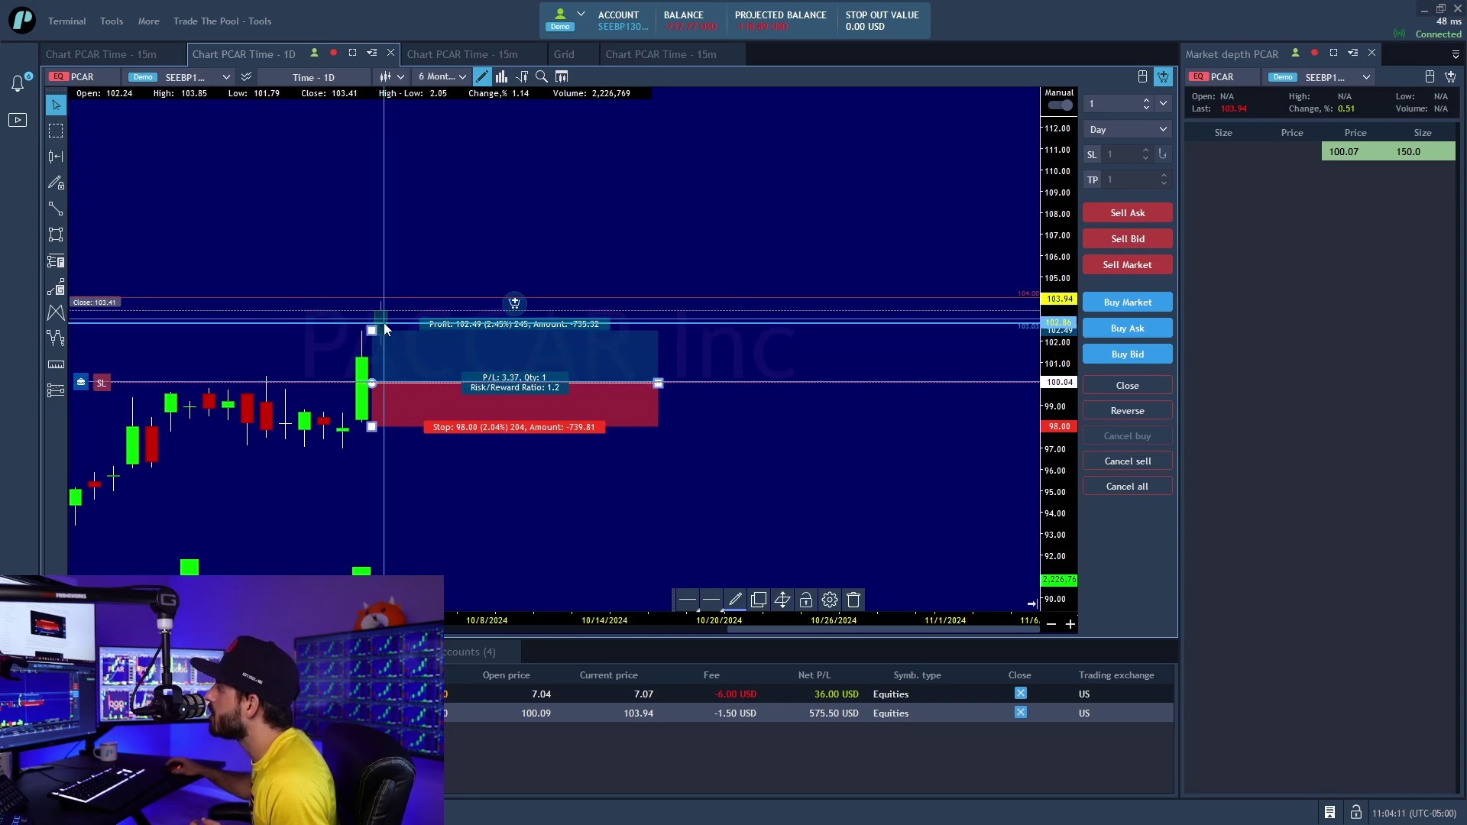
mouse_move(384, 328)
left_mouse_down()
mouse_move(388, 218)
mouse_move(371, 211)
left_mouse_up()
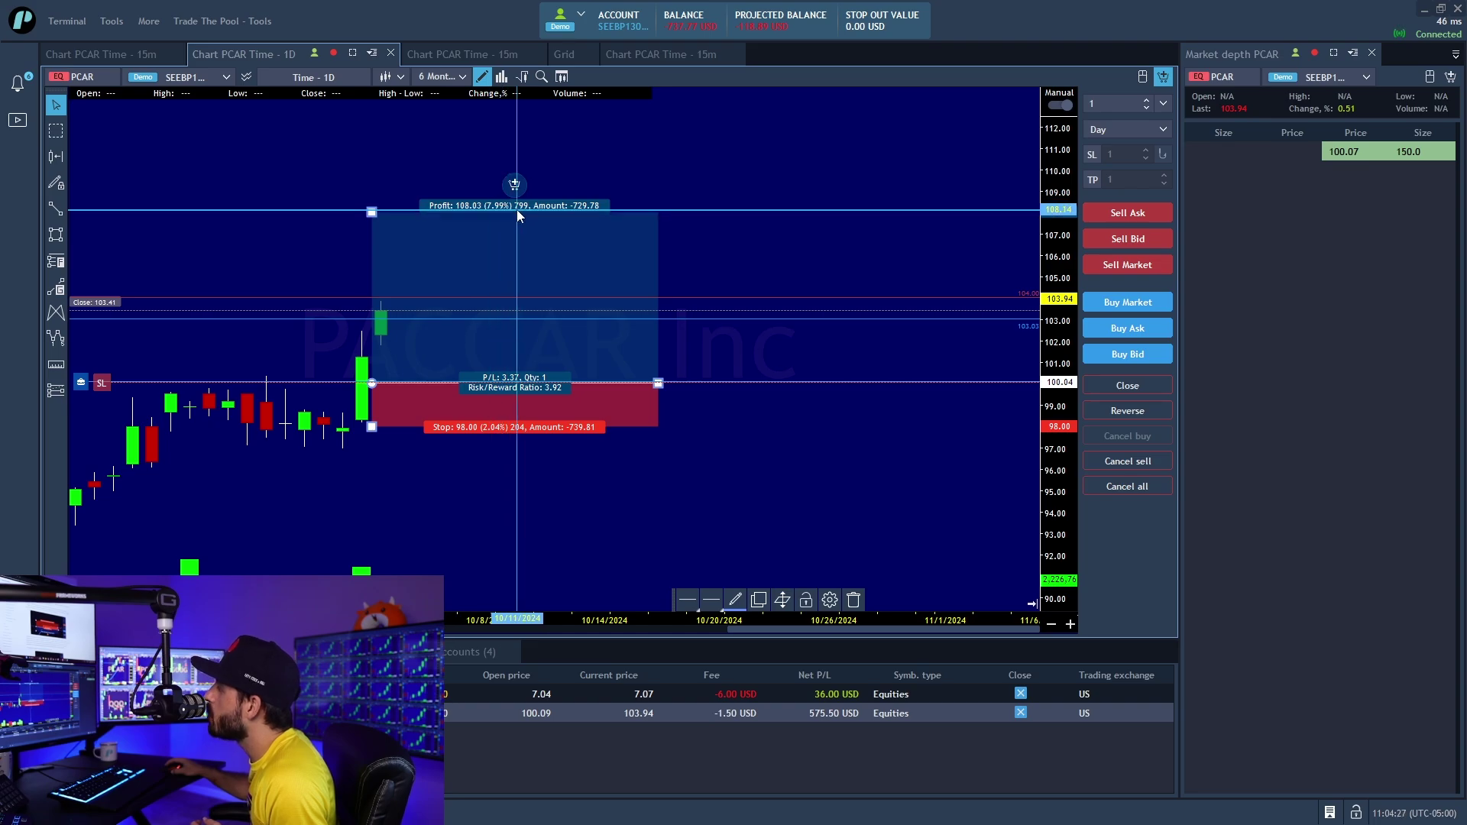
left_click_drag(492, 213, 591, 230)
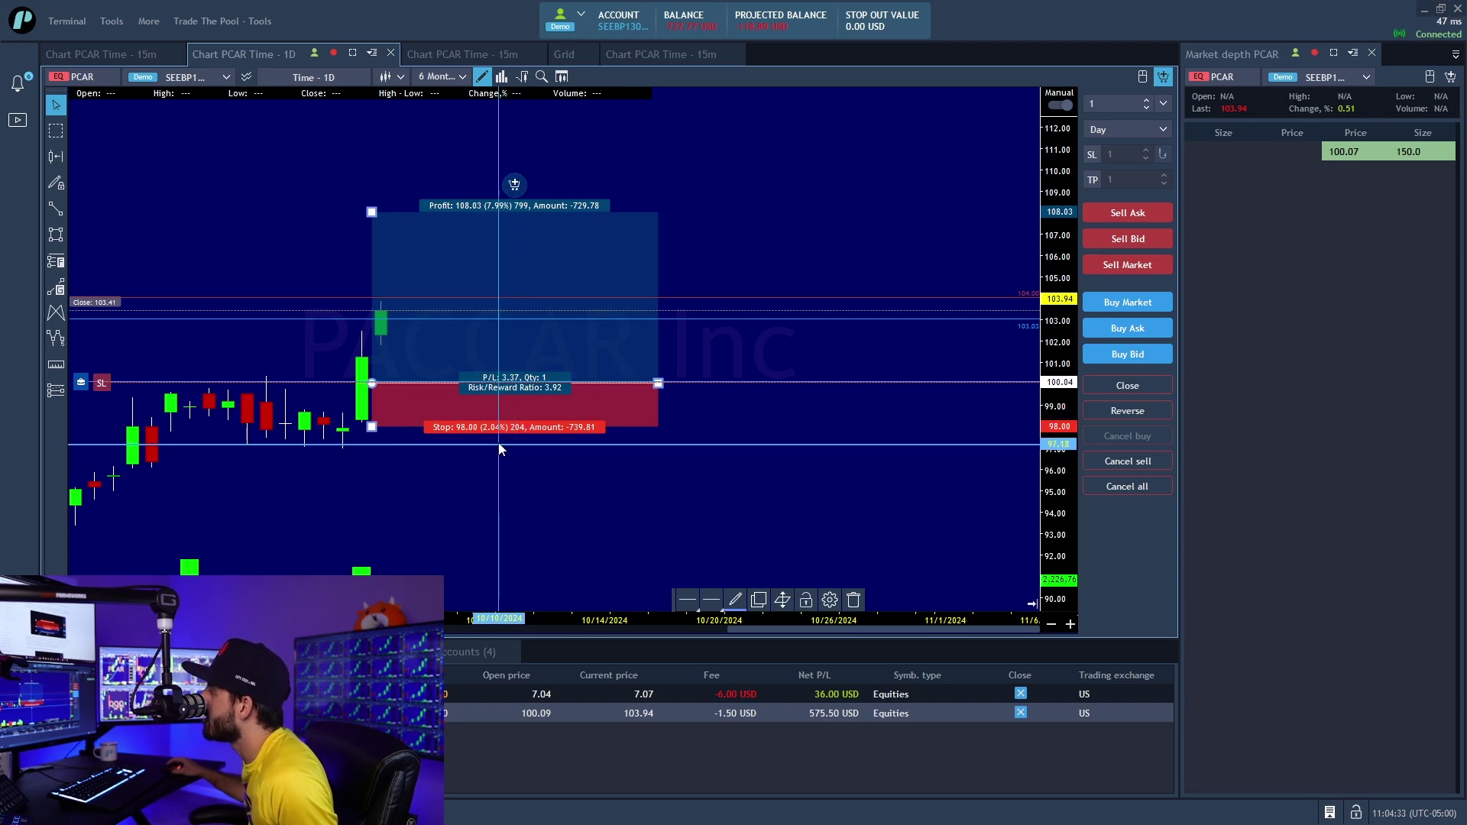
mouse_move(591, 227)
left_mouse_down()
mouse_move(524, 372)
mouse_move(498, 391)
mouse_move(589, 387)
mouse_move(550, 387)
mouse_move(566, 391)
mouse_move(494, 430)
mouse_move(489, 330)
mouse_move(498, 216)
mouse_move(584, 217)
mouse_move(584, 429)
left_mouse_up()
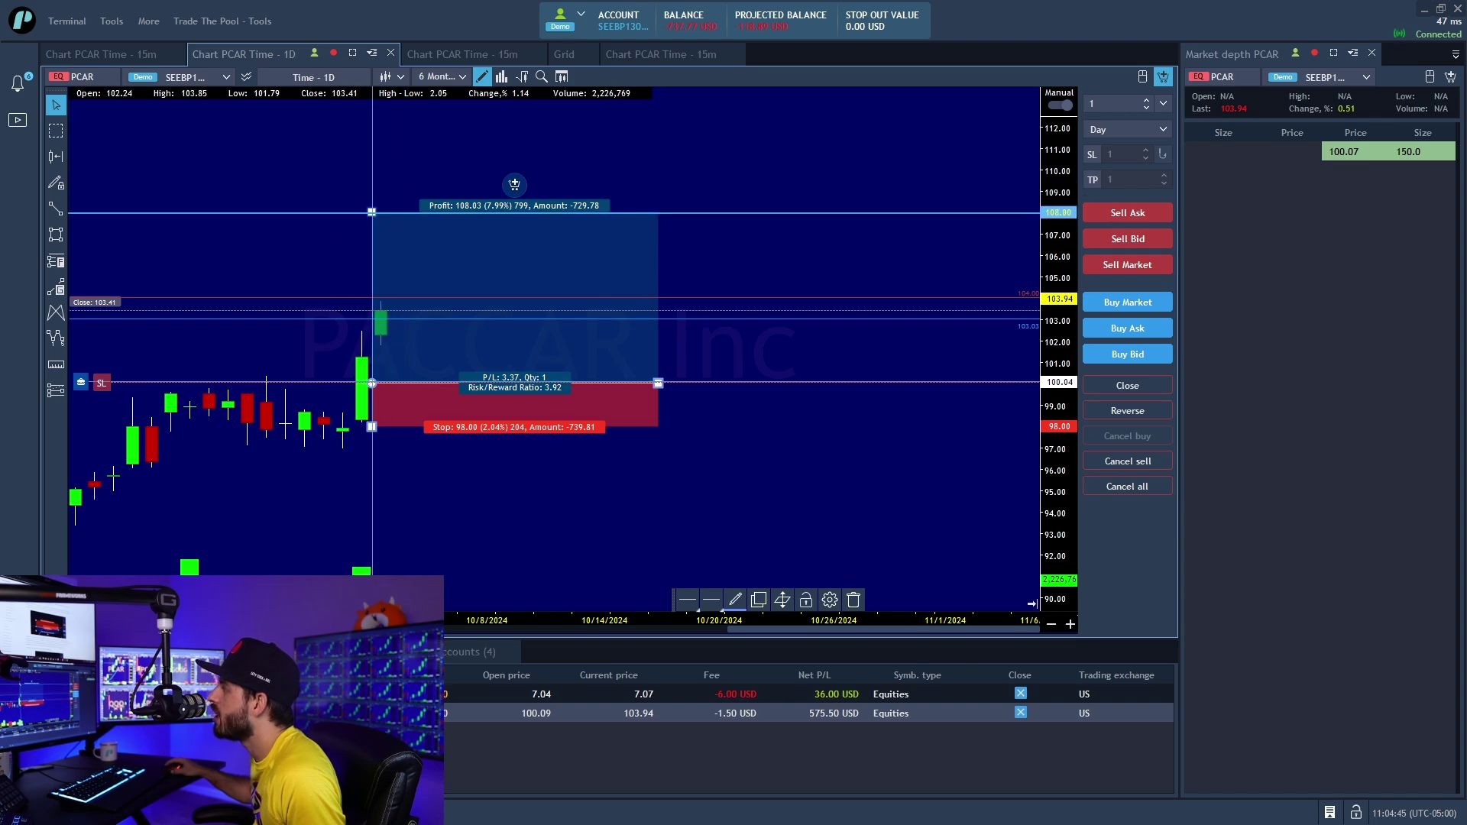
mouse_move(372, 211)
left_mouse_down()
mouse_move(371, 304)
mouse_move(371, 143)
mouse_move(371, 173)
left_mouse_up()
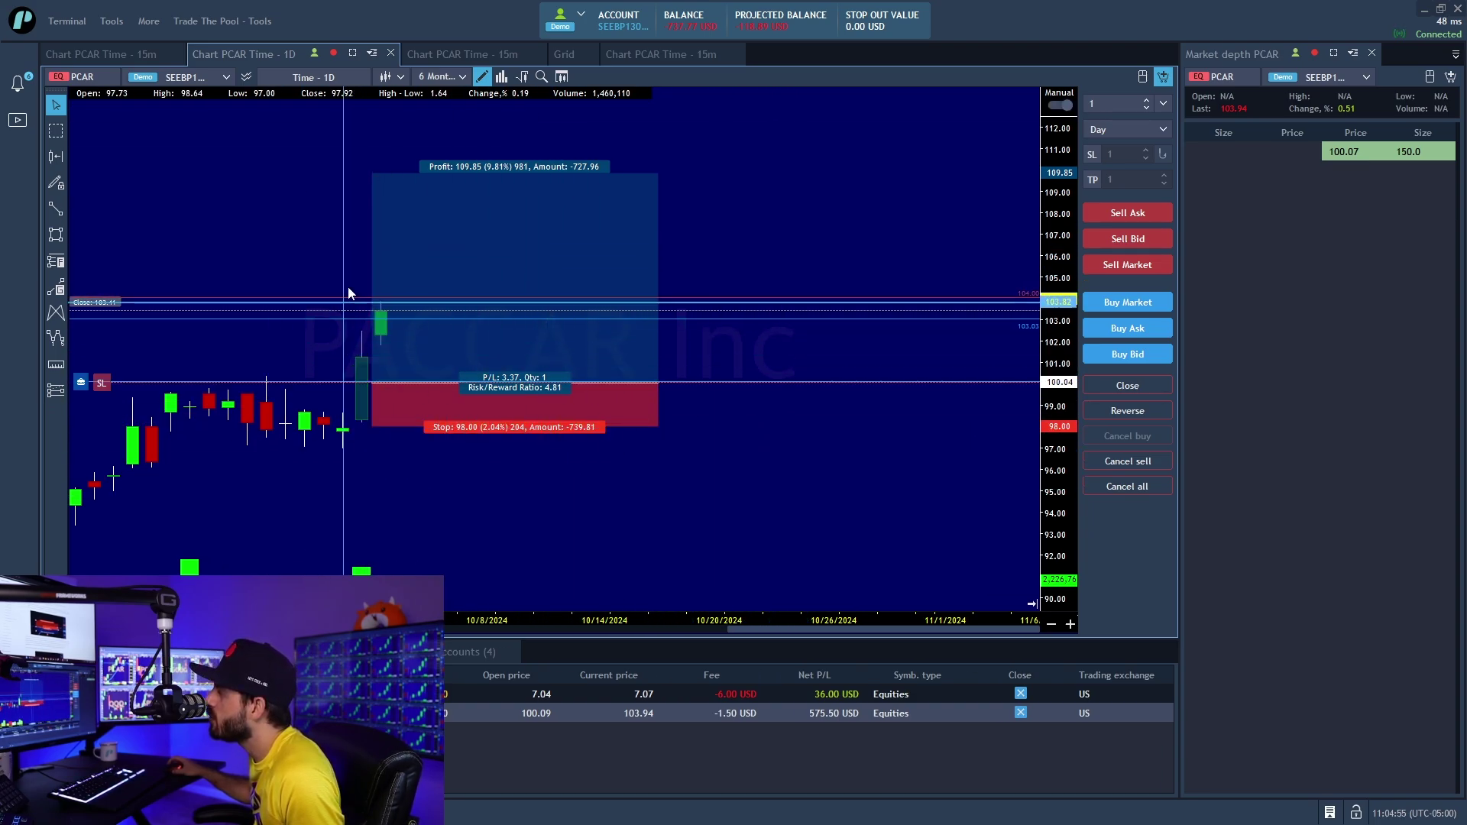
Select the long-position drawing to show its floating toolbar.
left_click(487, 300)
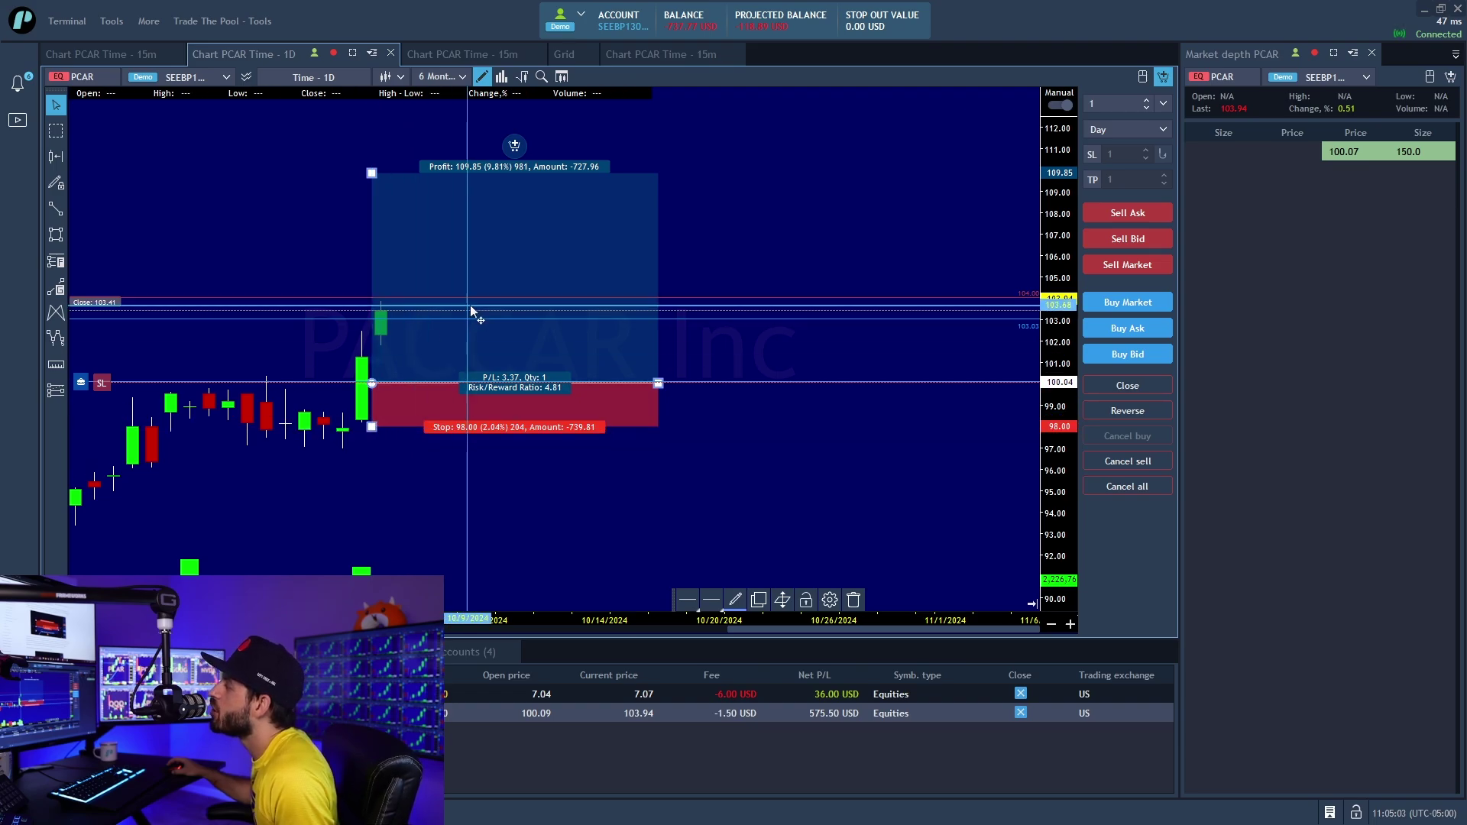
left_click(861, 372)
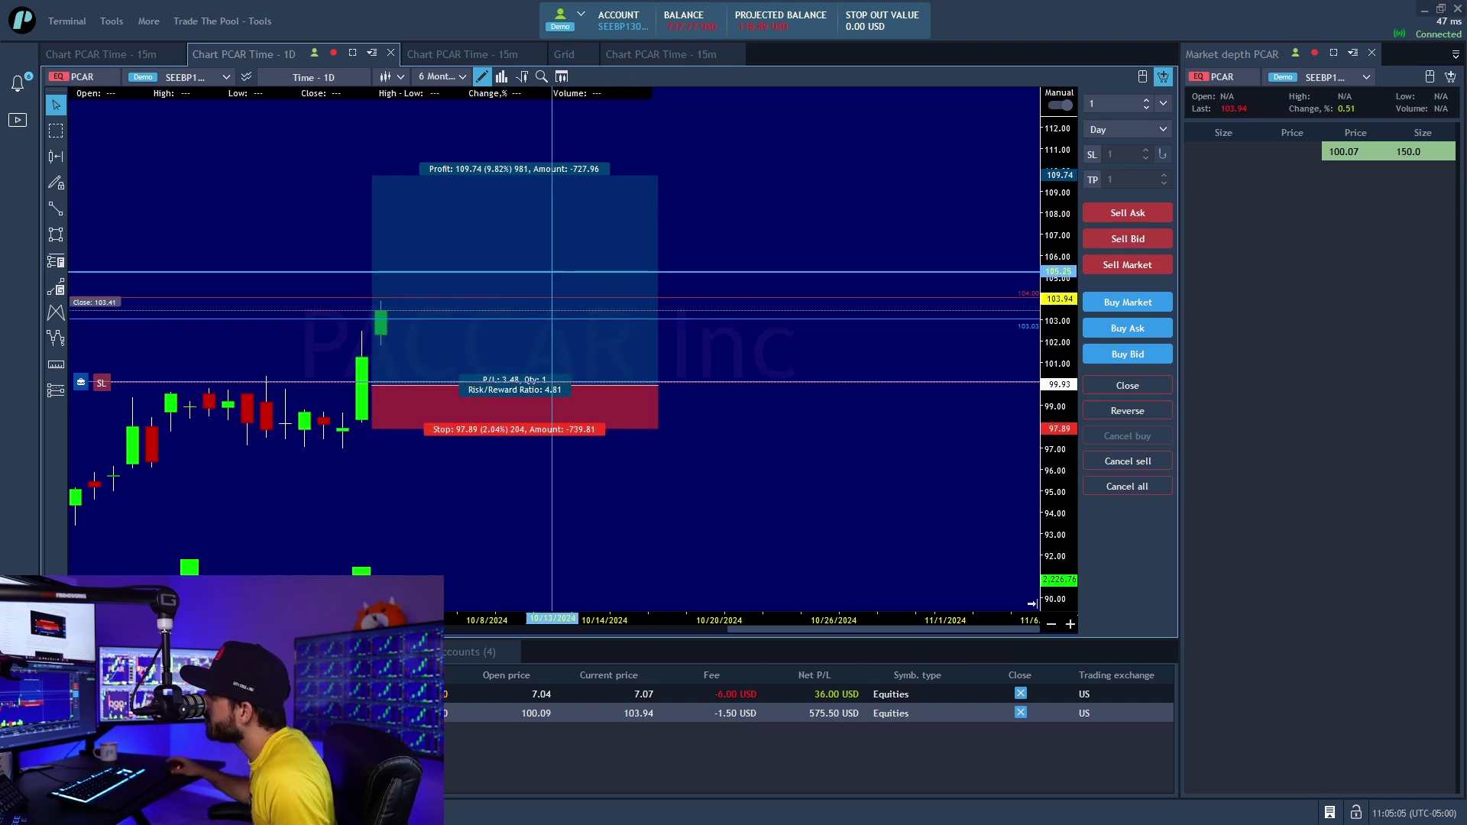
left_click(581, 403)
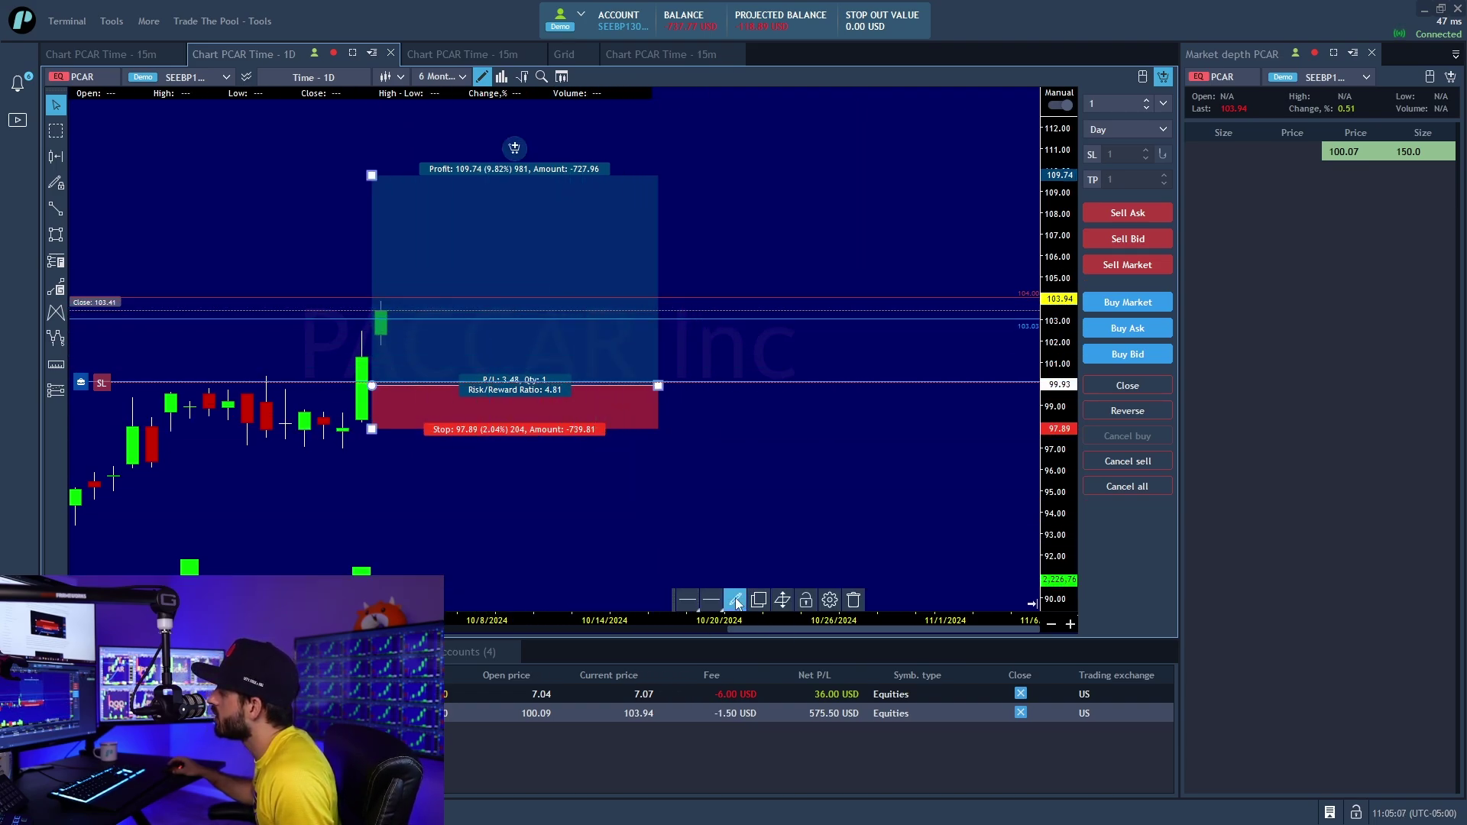
Delete the long-position box and create a price alert at 105.03.
left_click(852, 600)
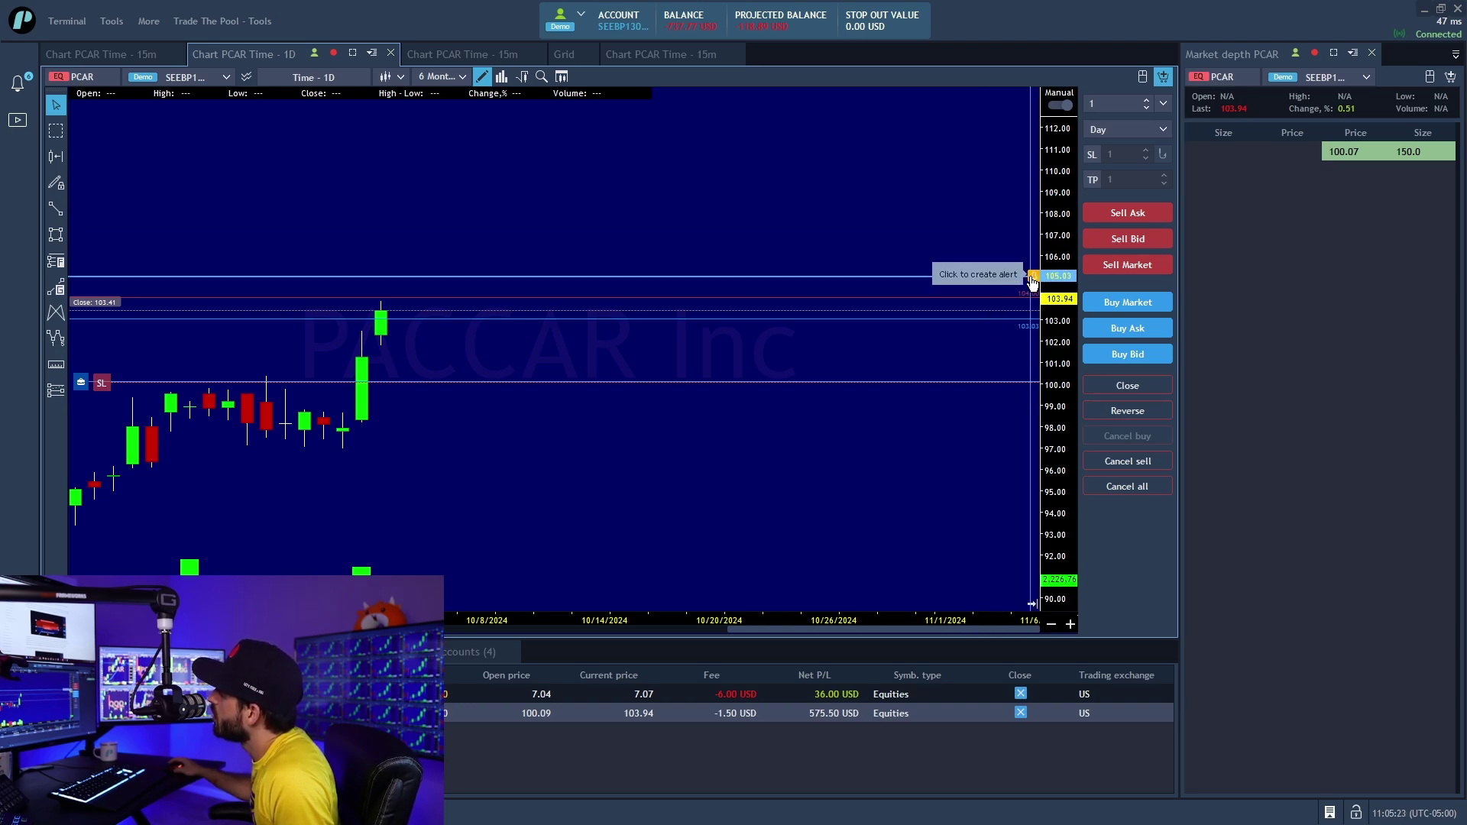
left_click(1032, 277)
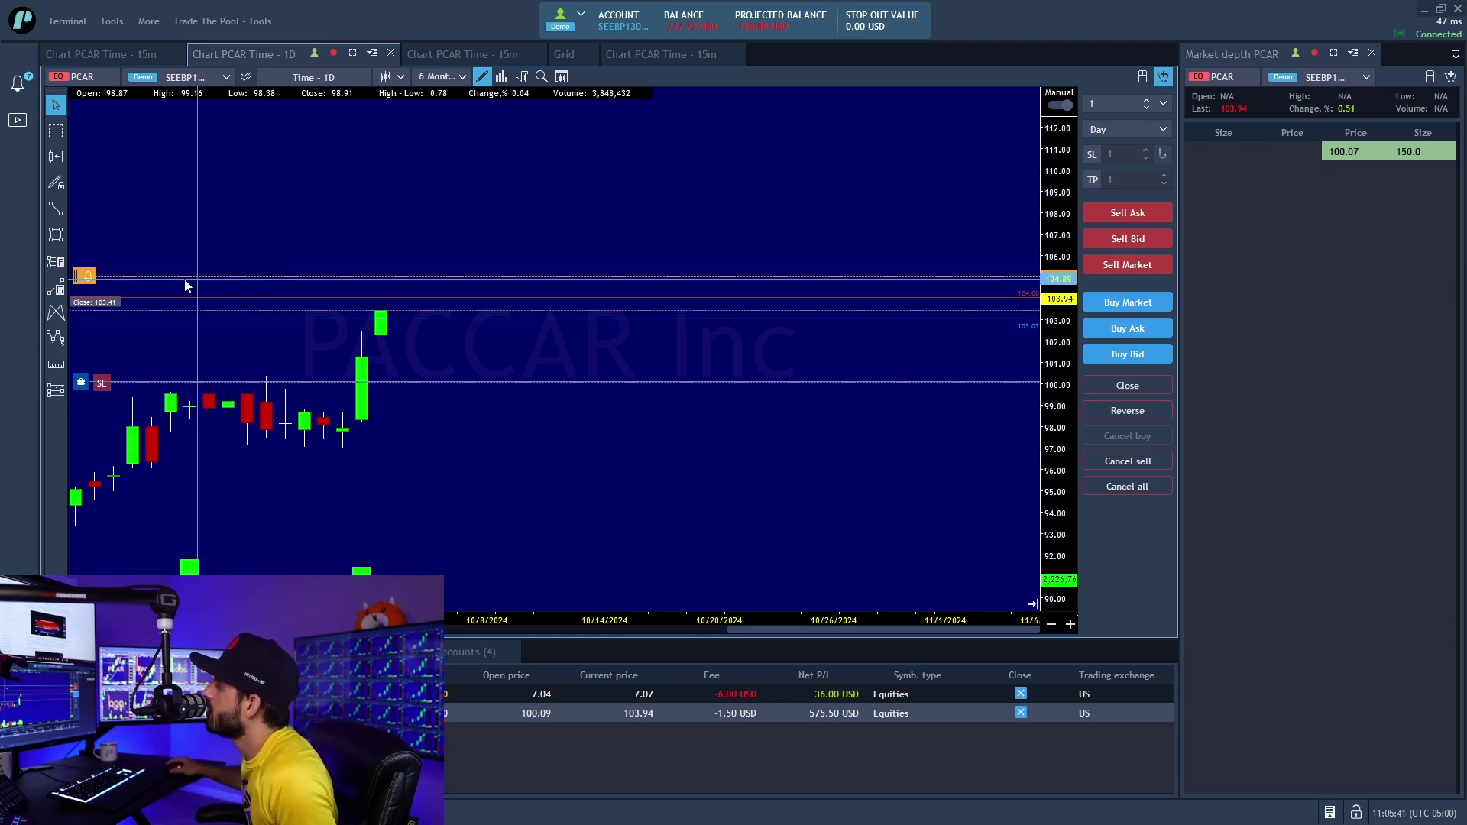
right_click(410, 237)
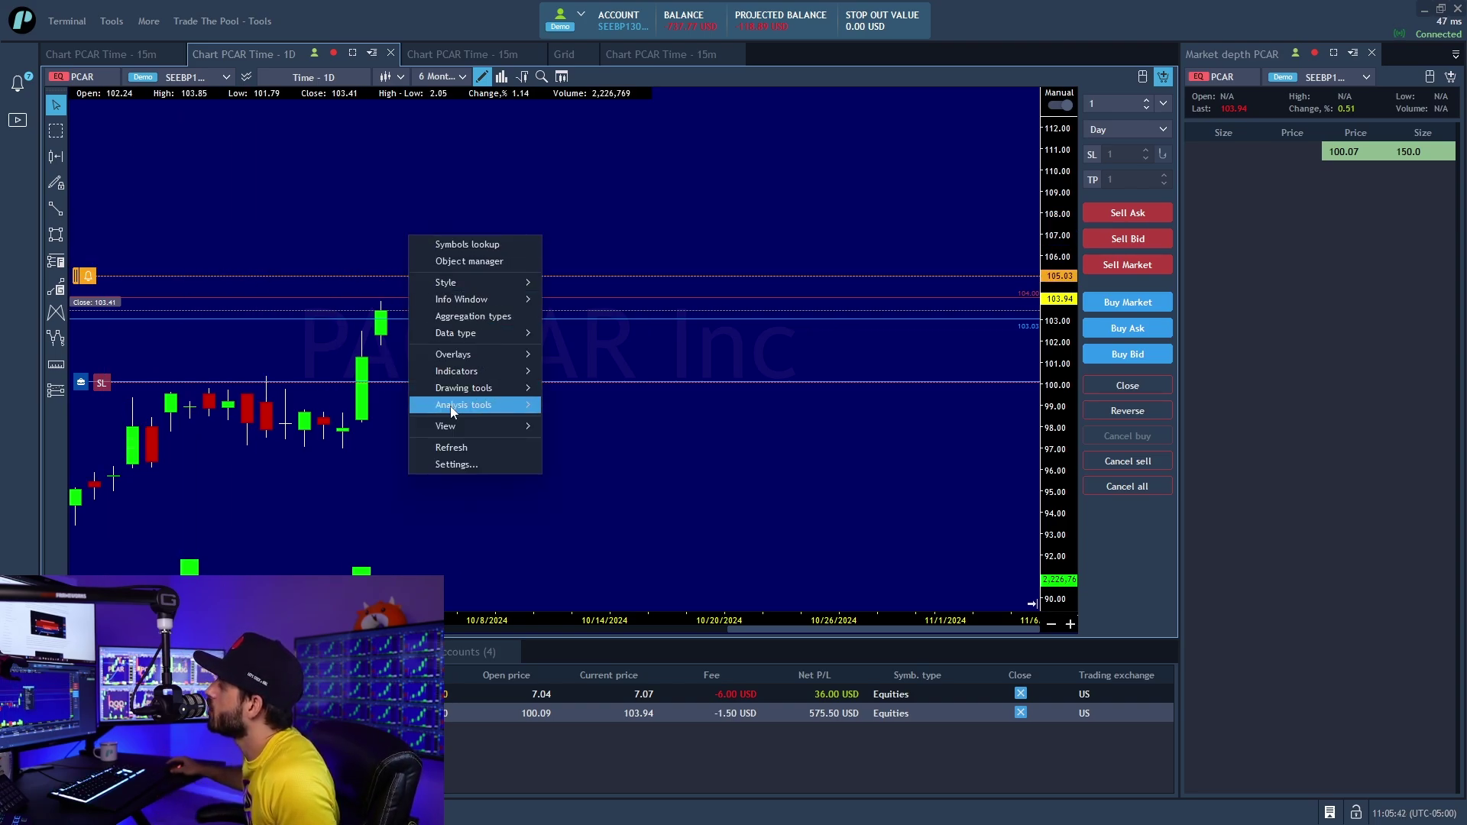
left_click(458, 462)
left_click(517, 275)
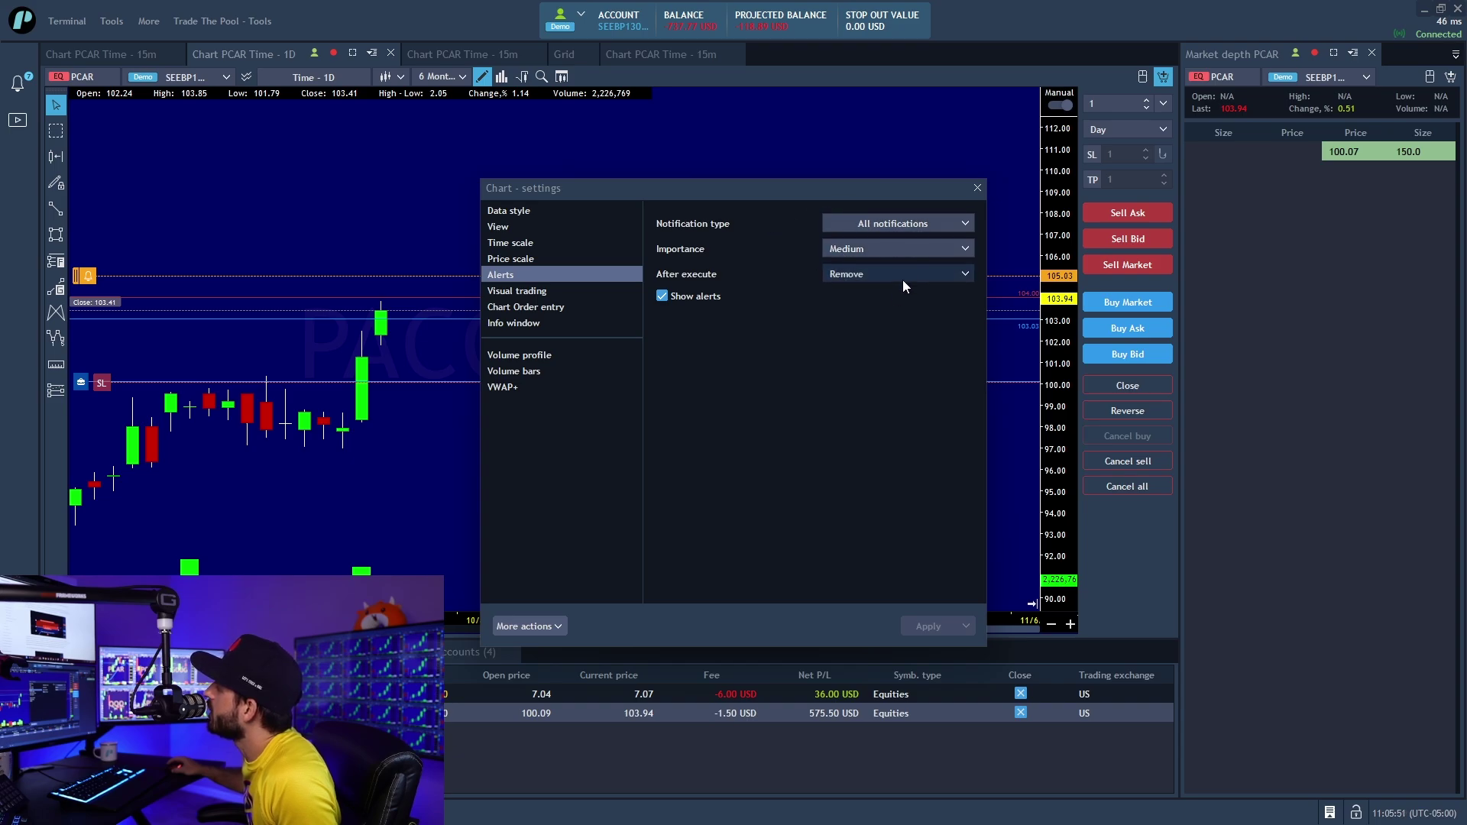
left_click(860, 275)
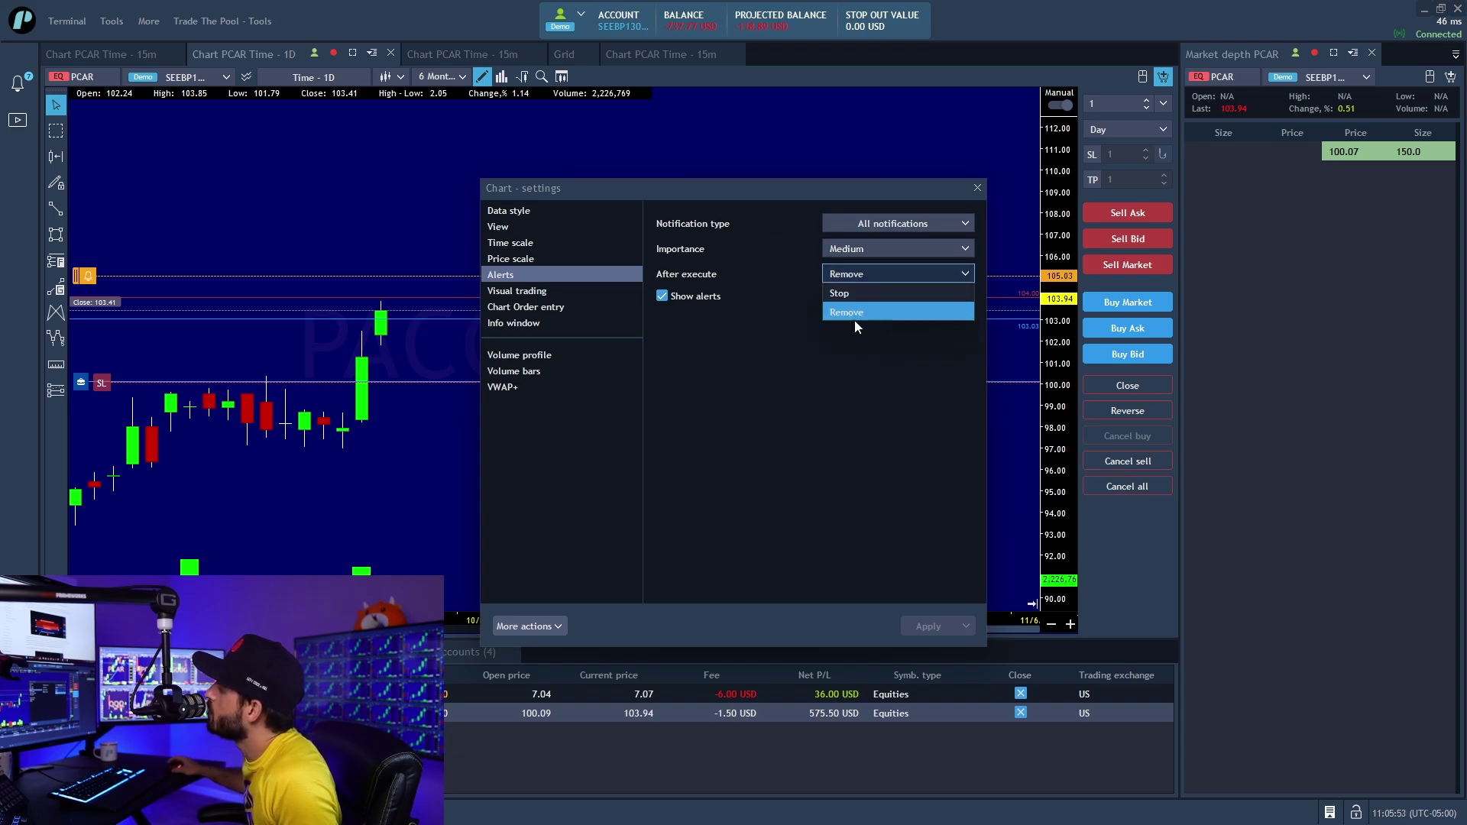
left_click(863, 270)
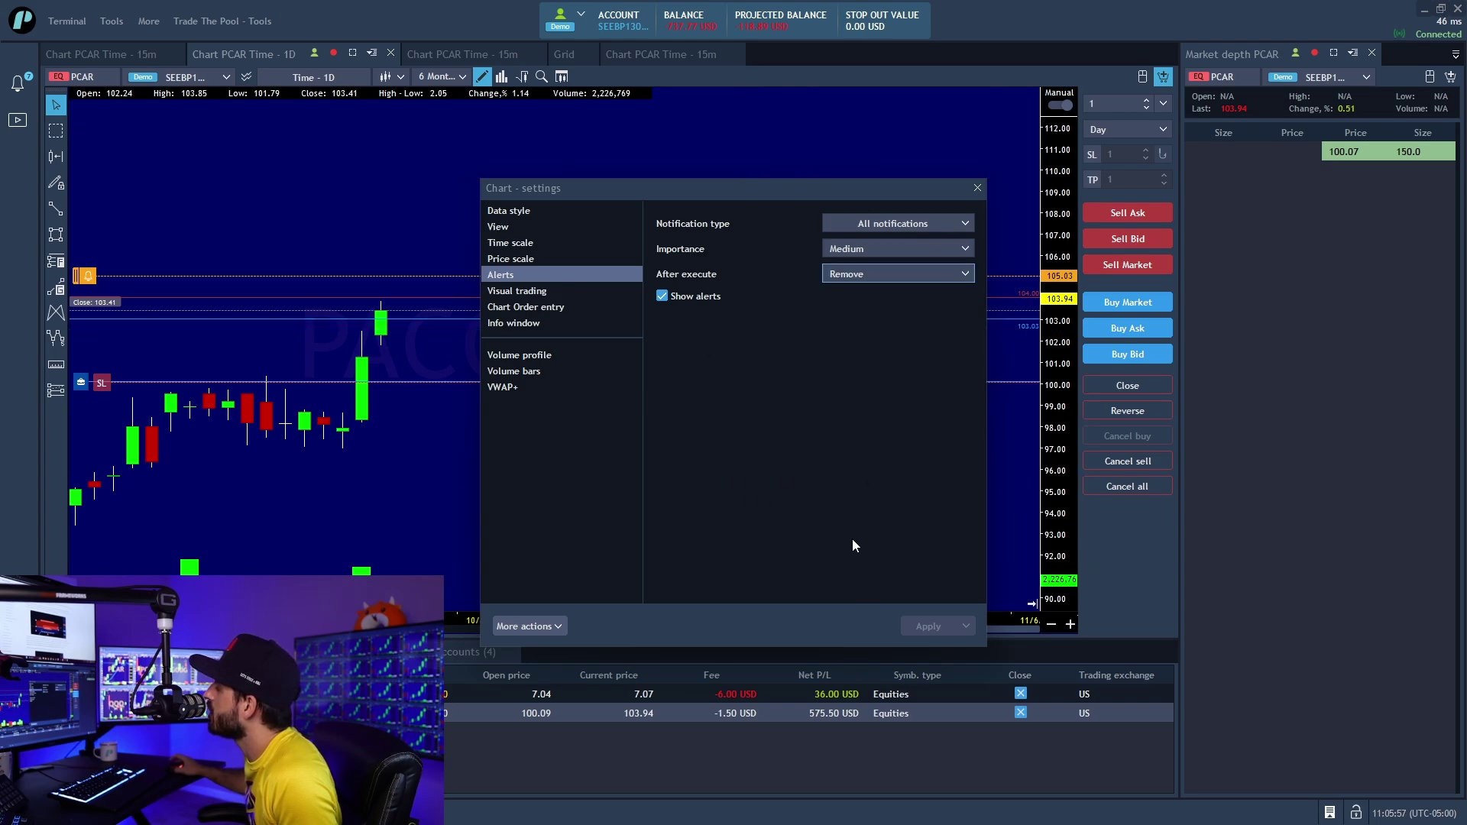
left_click(977, 189)
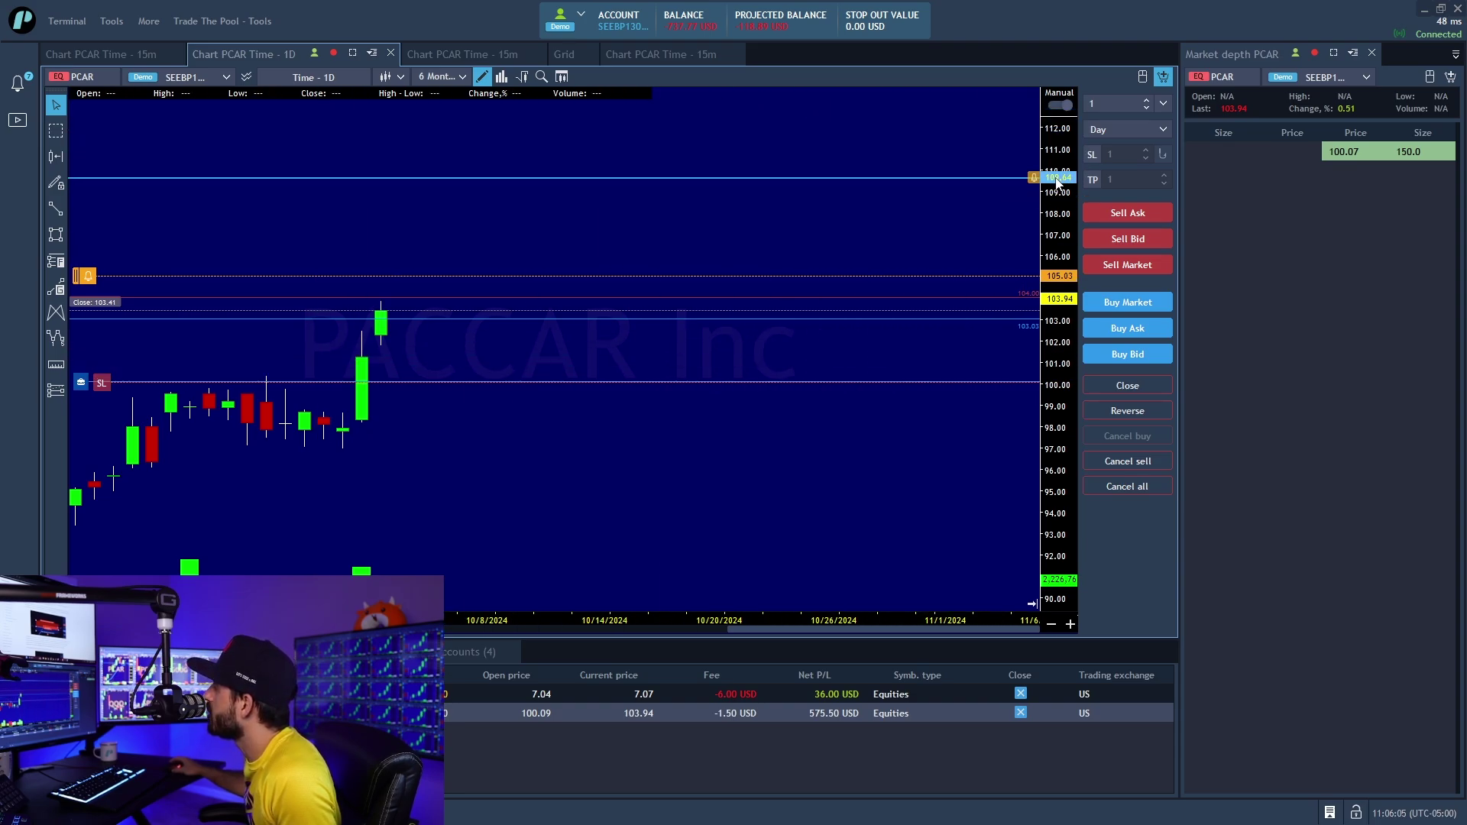
right_click(1059, 179)
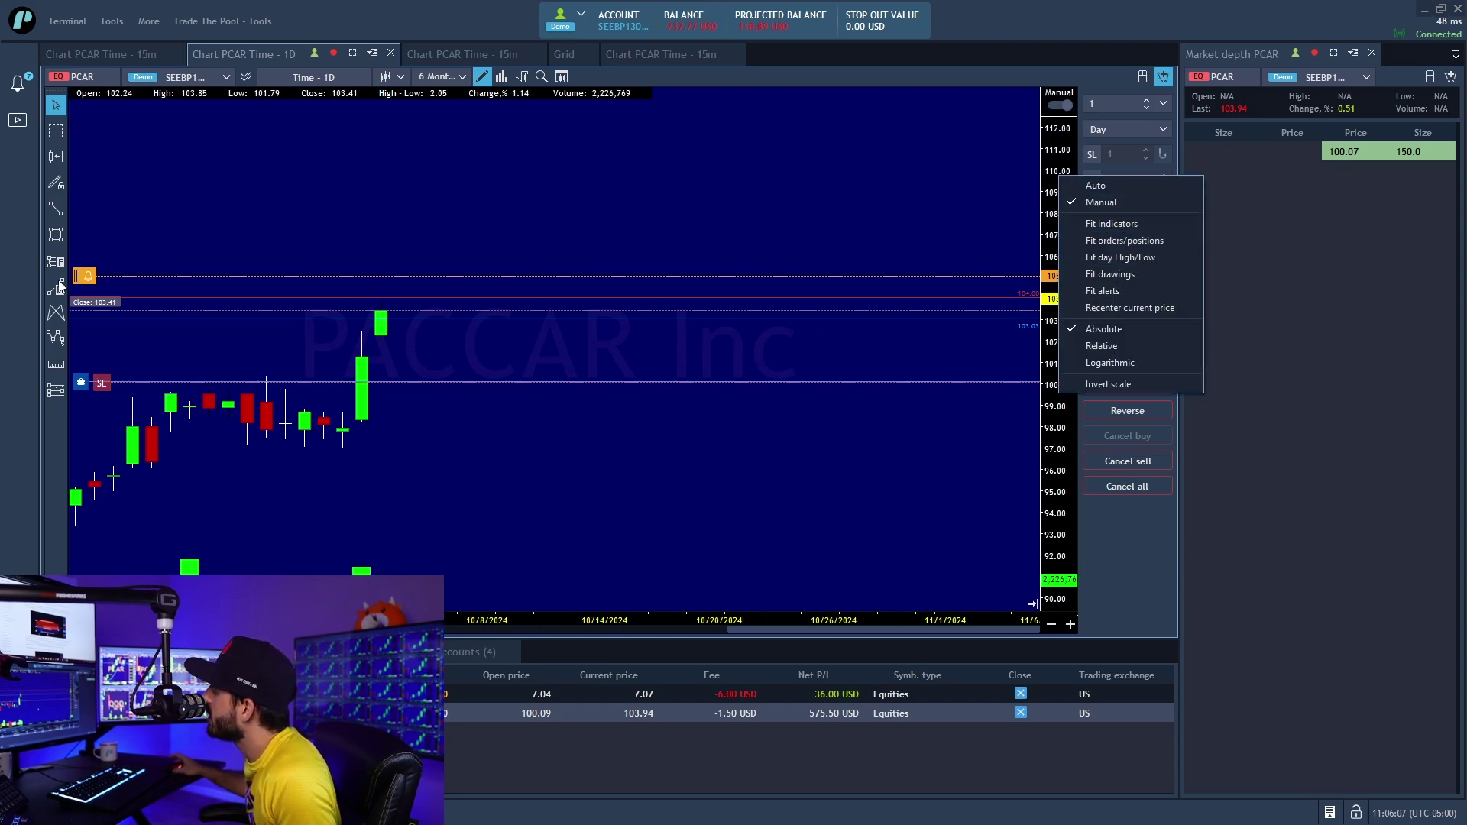
left_click(120, 187)
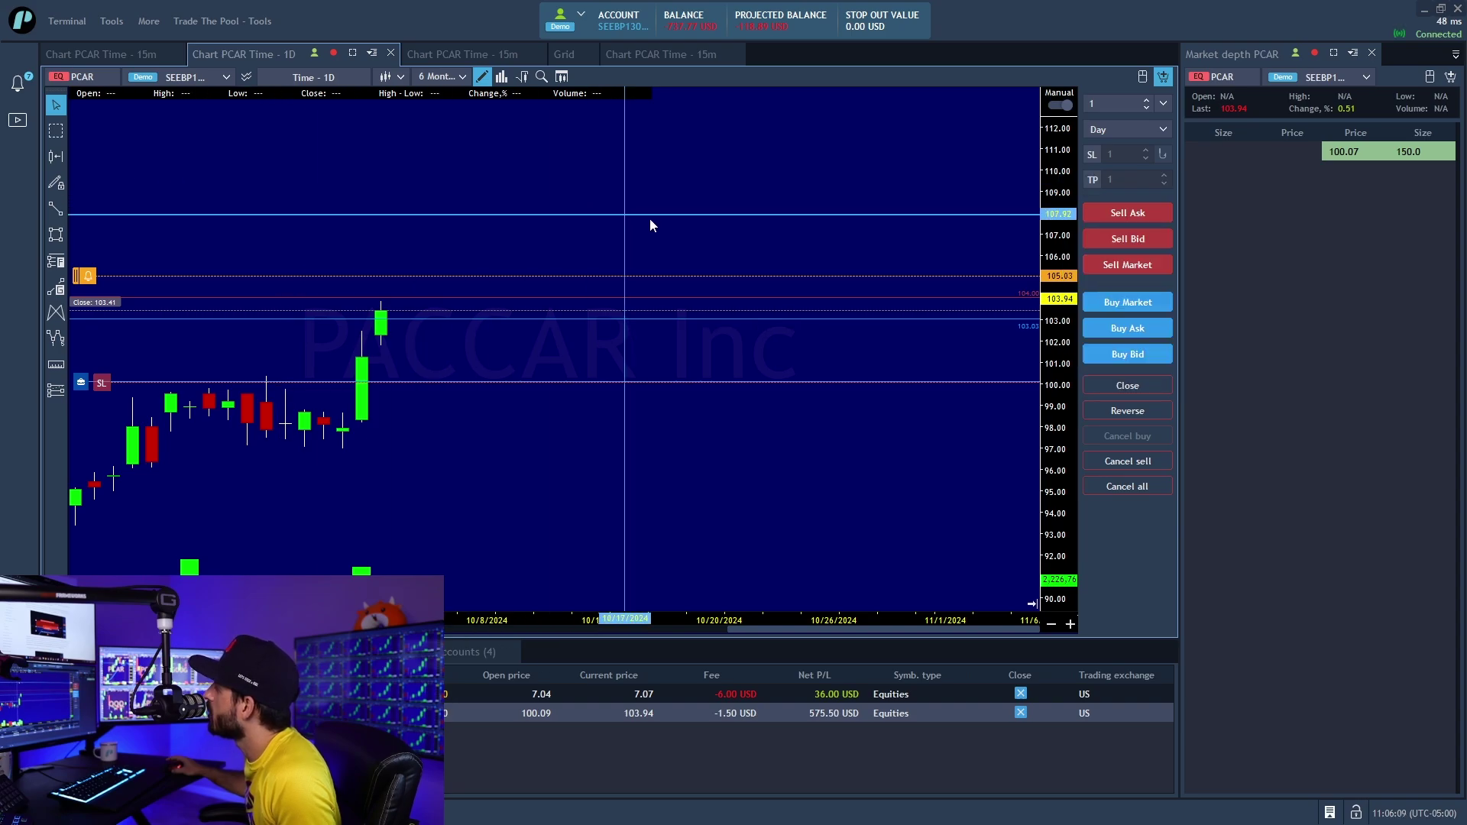